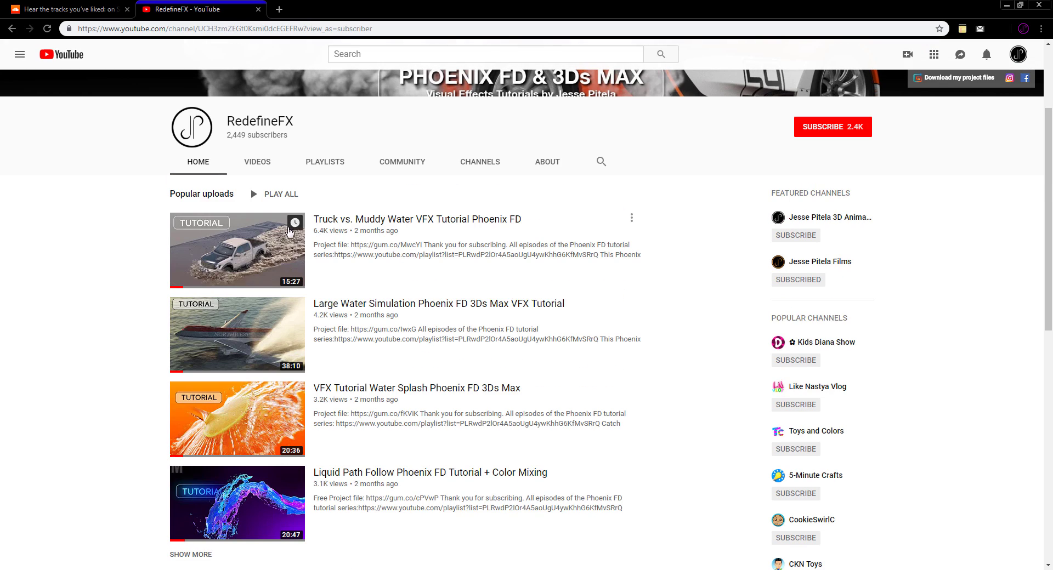
scroll(239, 260, up, 1)
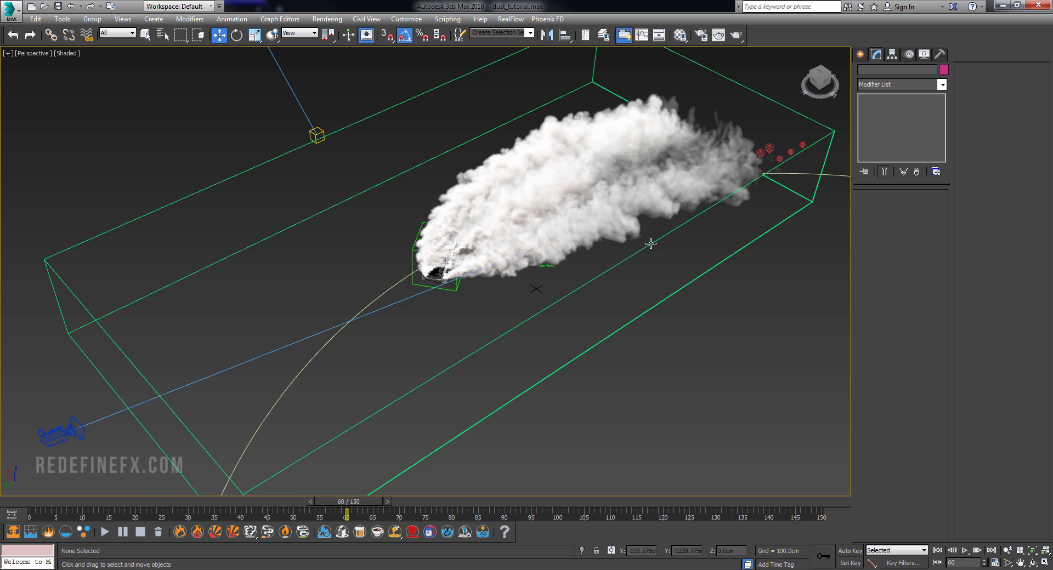
Take the dust simulation and its green simulator box out of the viewport.
alt+middle_drag(650, 243, 507, 278)
scroll(555, 243, down, 5)
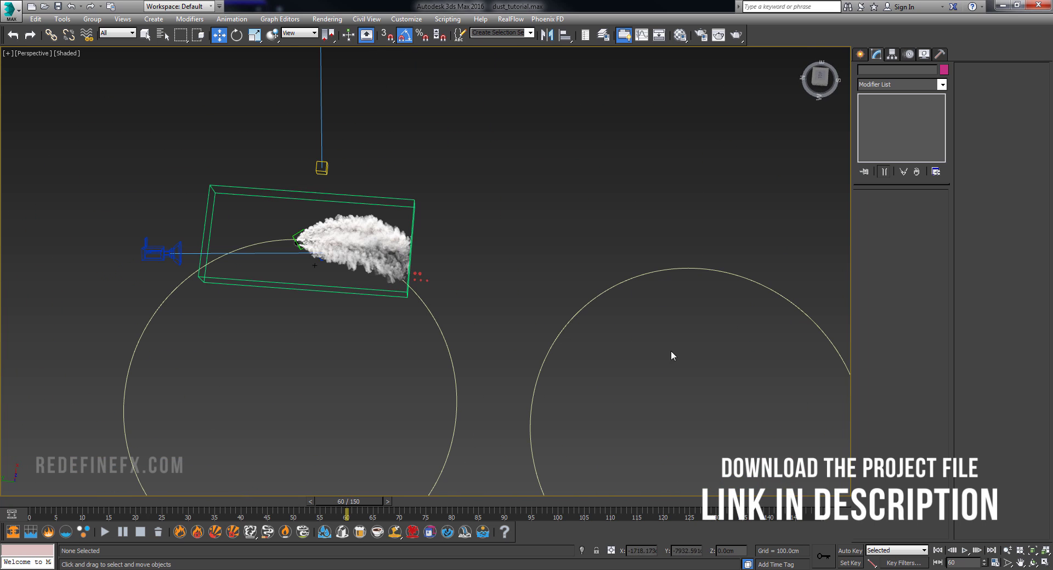
alt+middle_drag(639, 359, 351, 228)
drag(419, 134, 352, 176)
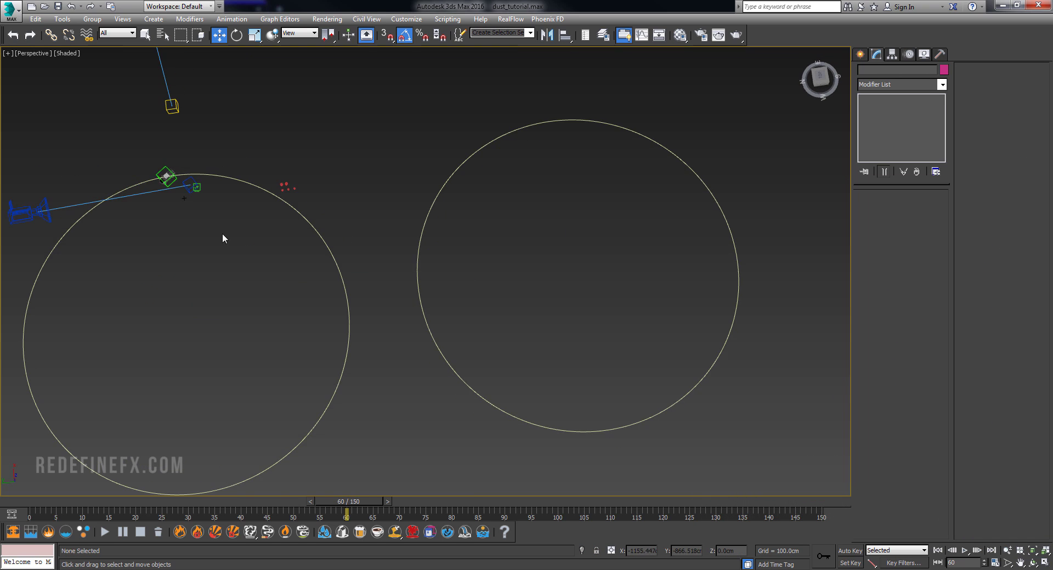
Examine the truck from above while scrubbing through the timeline to see how it moves along its circular path.
alt+middle_drag(222, 238, 354, 236)
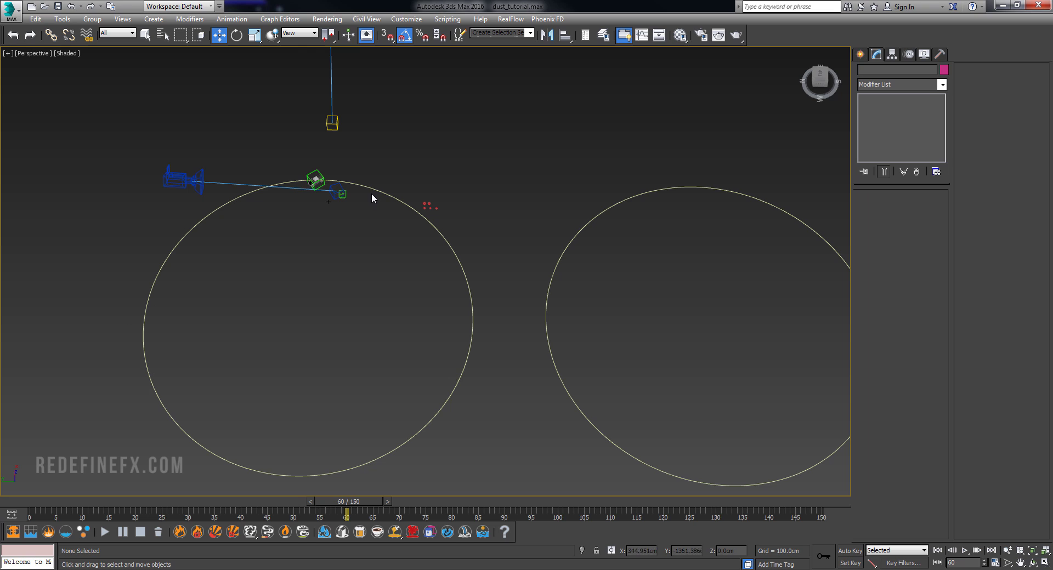
alt+middle_drag(372, 194, 504, 247)
scroll(345, 176, up, 5)
middle_drag(551, 305, 498, 298)
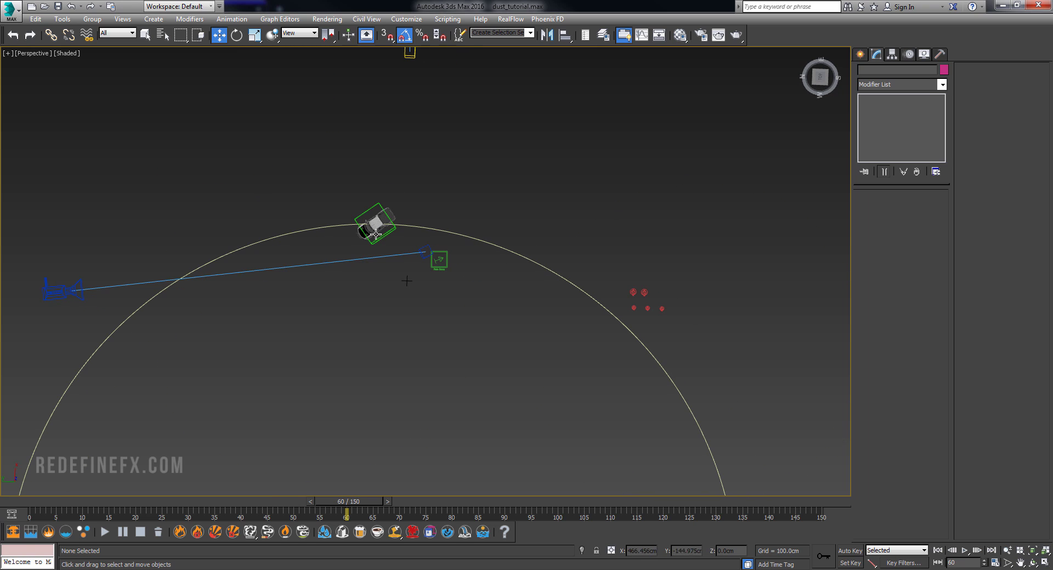
drag(78, 502, 263, 500)
scroll(396, 231, up, 3)
scroll(461, 253, up, 3)
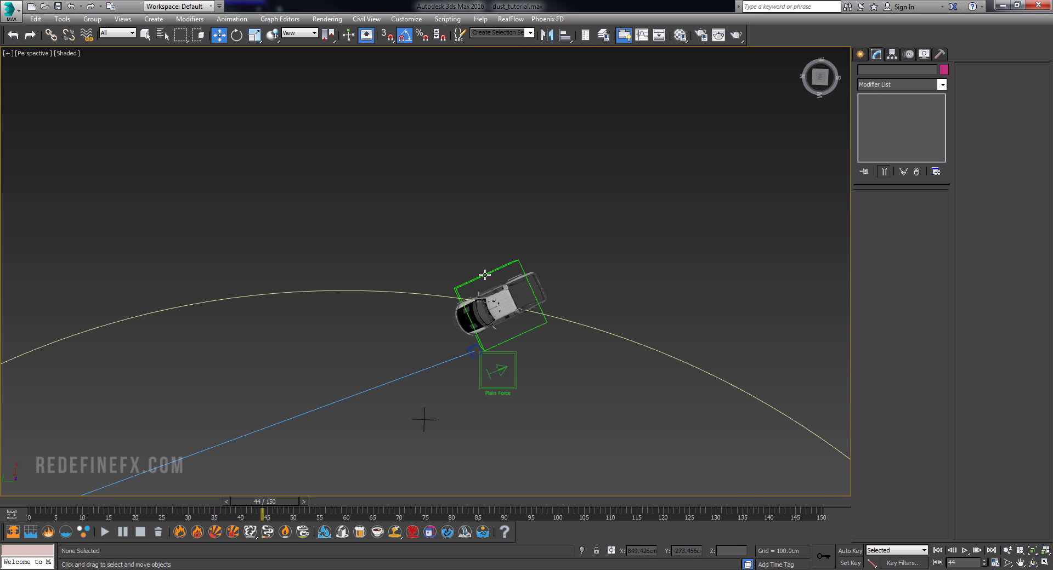
middle_drag(484, 275, 539, 248)
alt+middle_drag(538, 248, 546, 238)
drag(82, 503, 558, 498)
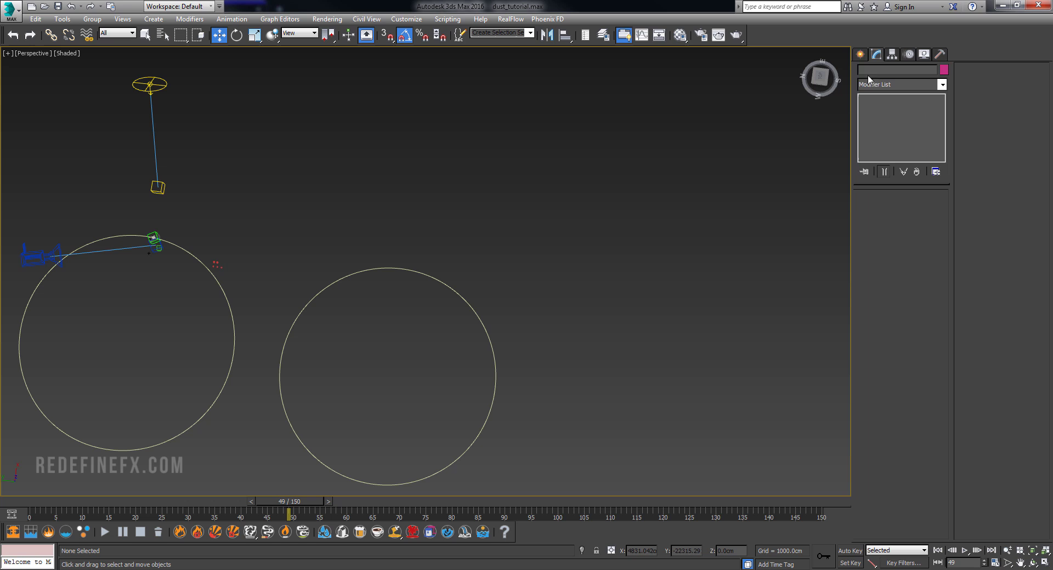
Draw a trial circle spline of about 4186 cm radius beside the existing circles, inspect its interpolation steps and delete it.
click(860, 54)
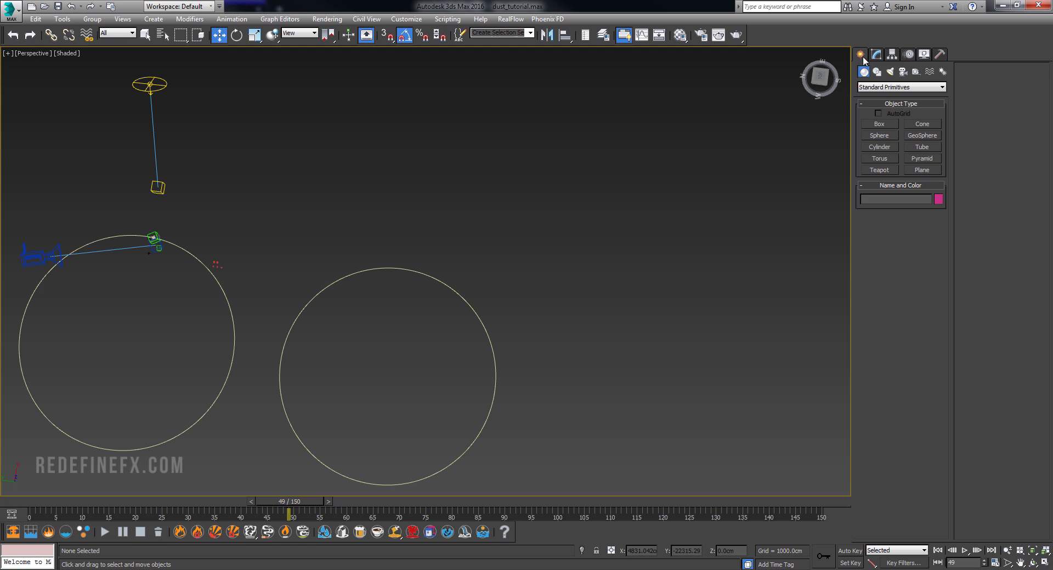
click(878, 72)
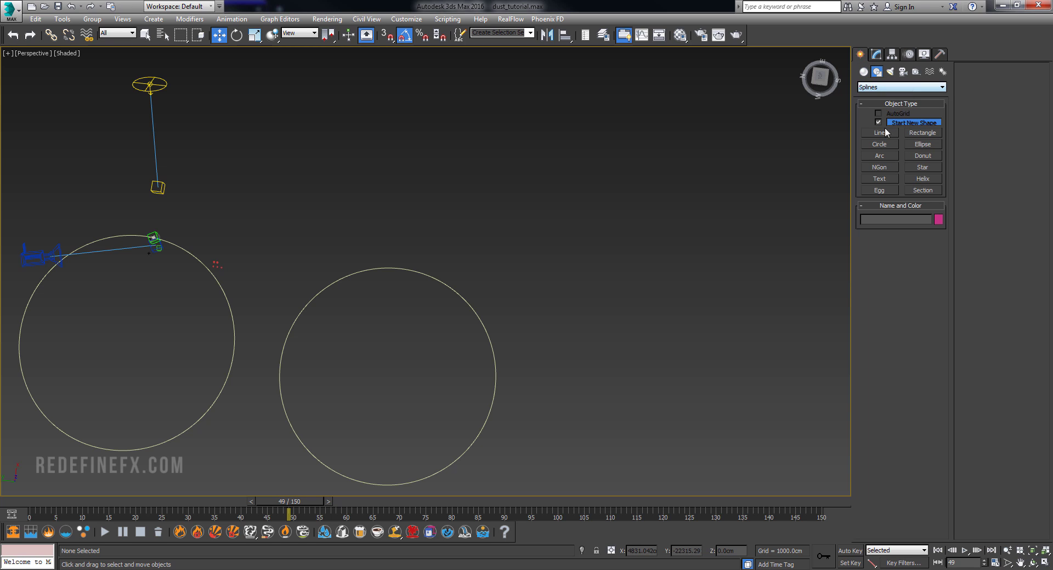
click(879, 145)
drag(631, 333, 710, 403)
click(876, 54)
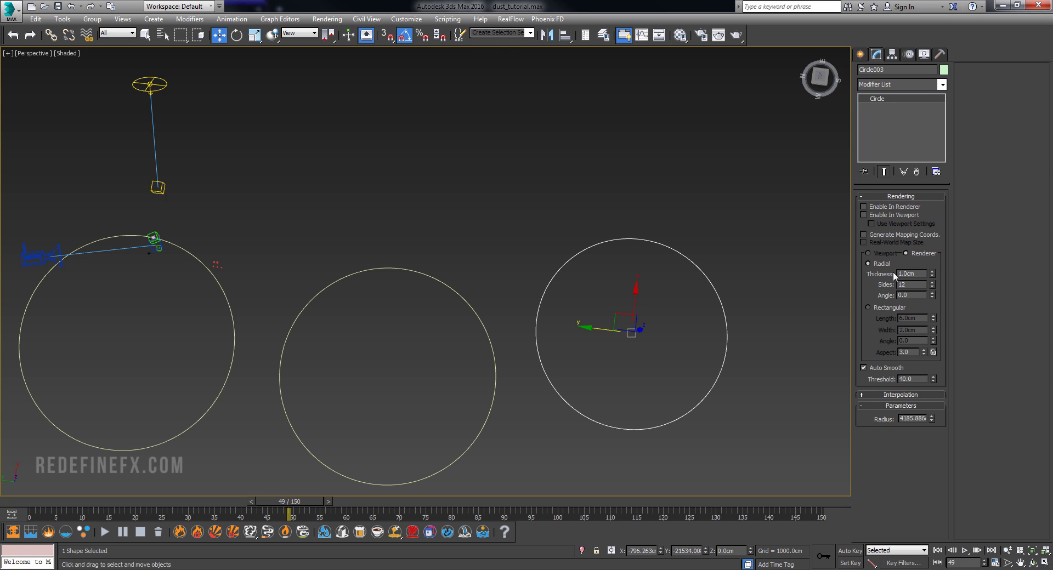
click(894, 396)
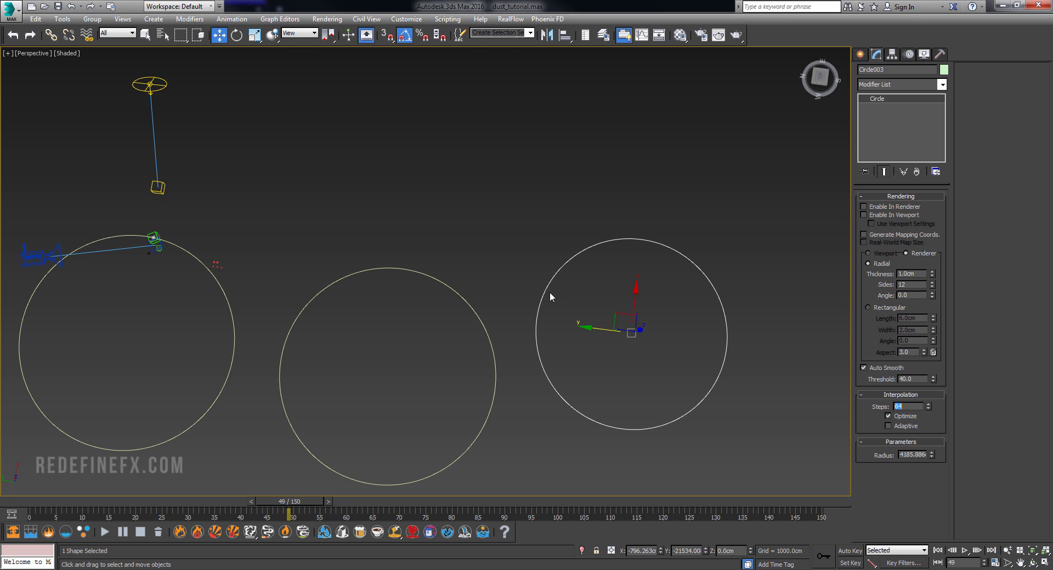
key(Delete)
Create a flat, elongated box primitive near the edge of the second circle to stand in for a vehicle.
click(860, 55)
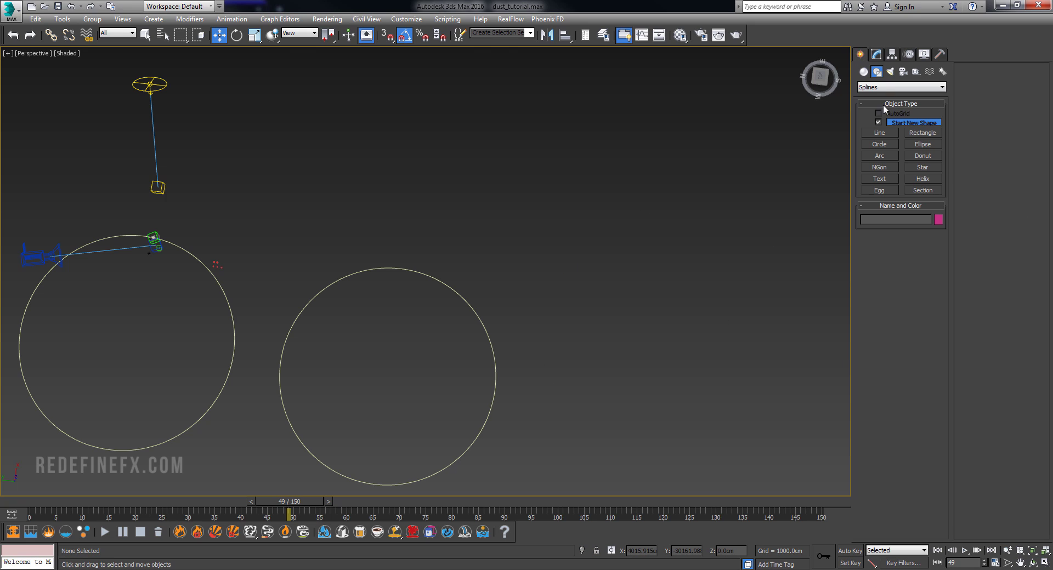
click(863, 72)
click(879, 124)
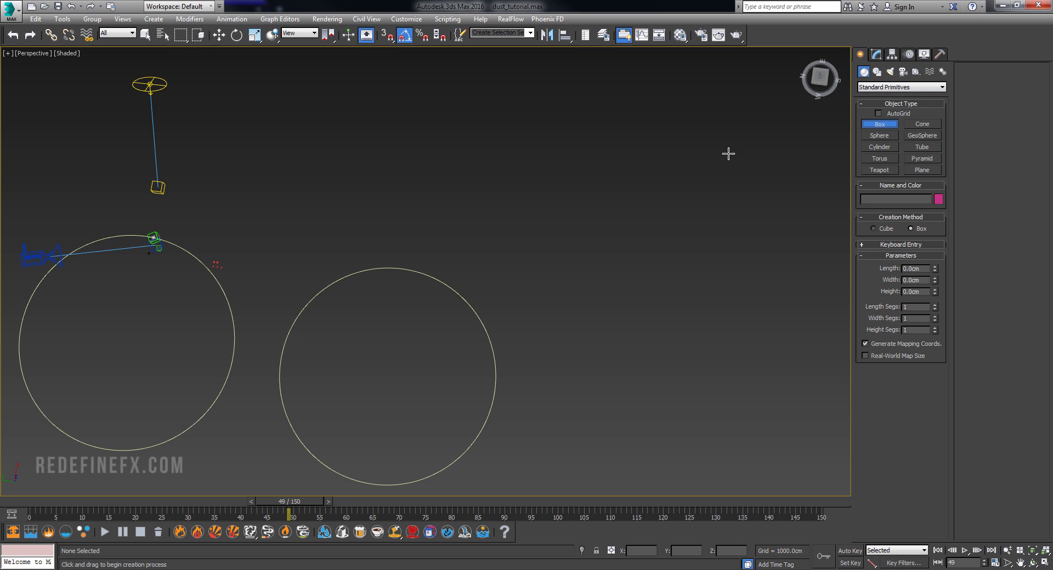
scroll(514, 322, up, 5)
drag(357, 324, 511, 401)
click(508, 376)
key(w)
alt+middle_drag(464, 388, 582, 340)
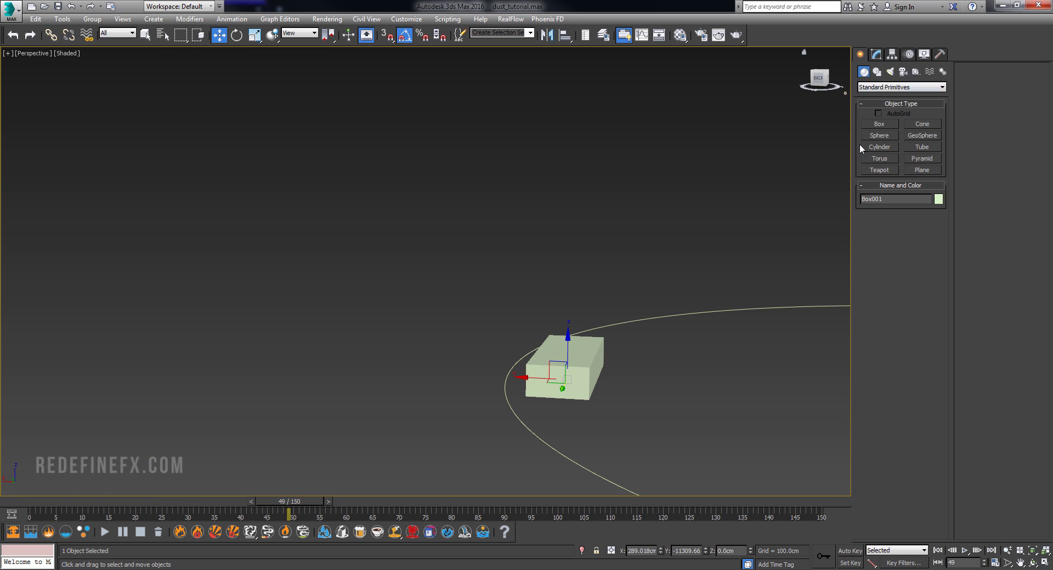
Assign a Path Constraint controller to the box's position.
click(909, 54)
click(894, 163)
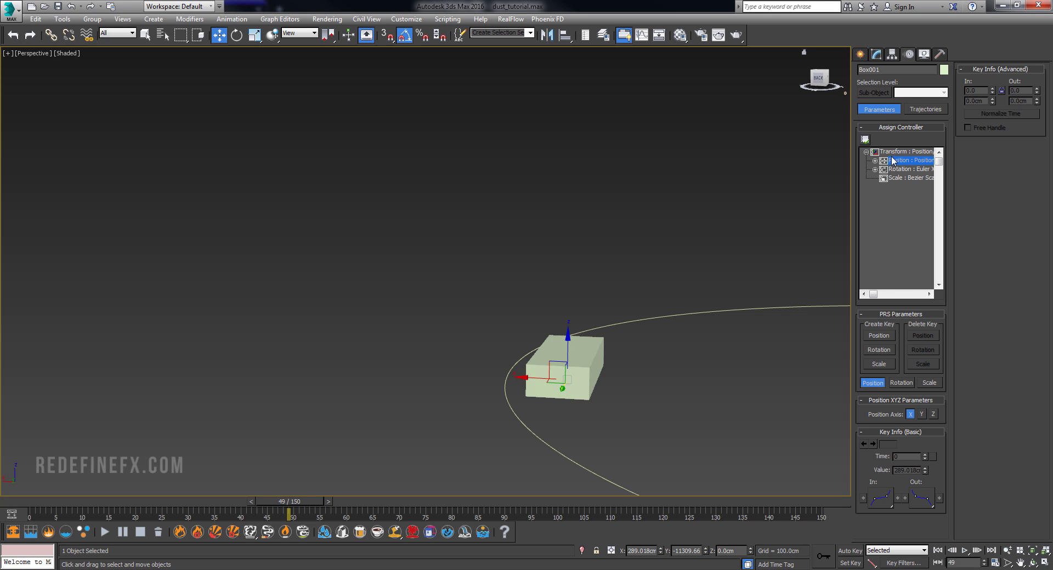
click(865, 140)
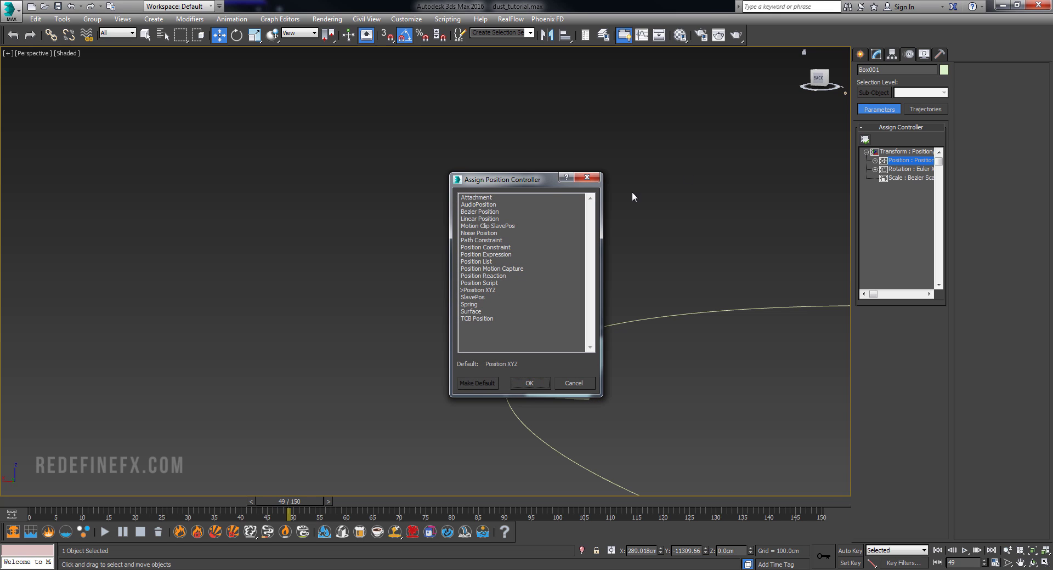
click(481, 239)
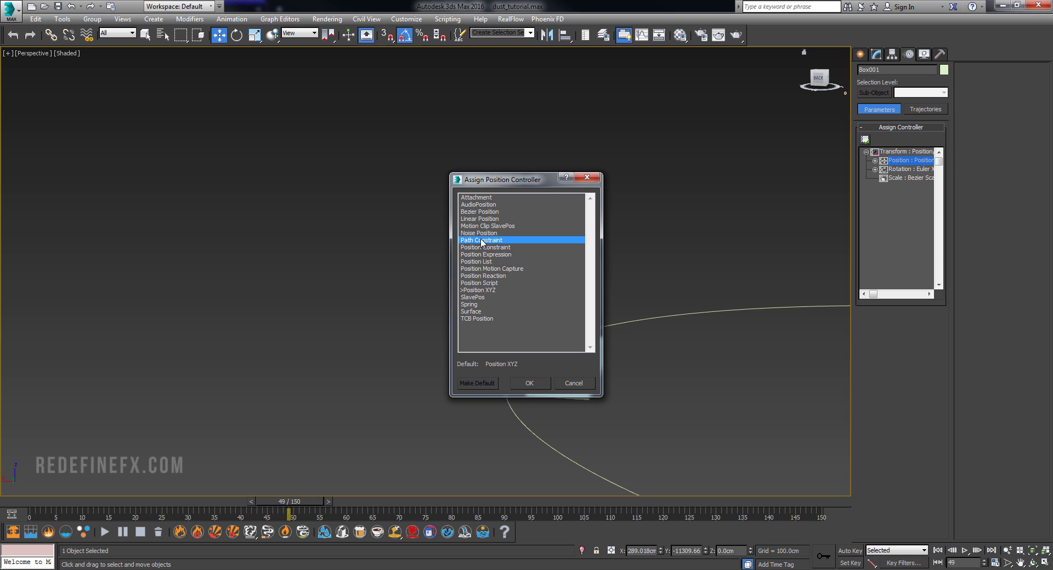
click(533, 383)
Add the second circle, Circle002, as the path target of the box's constraint and go to frame 0.
click(994, 82)
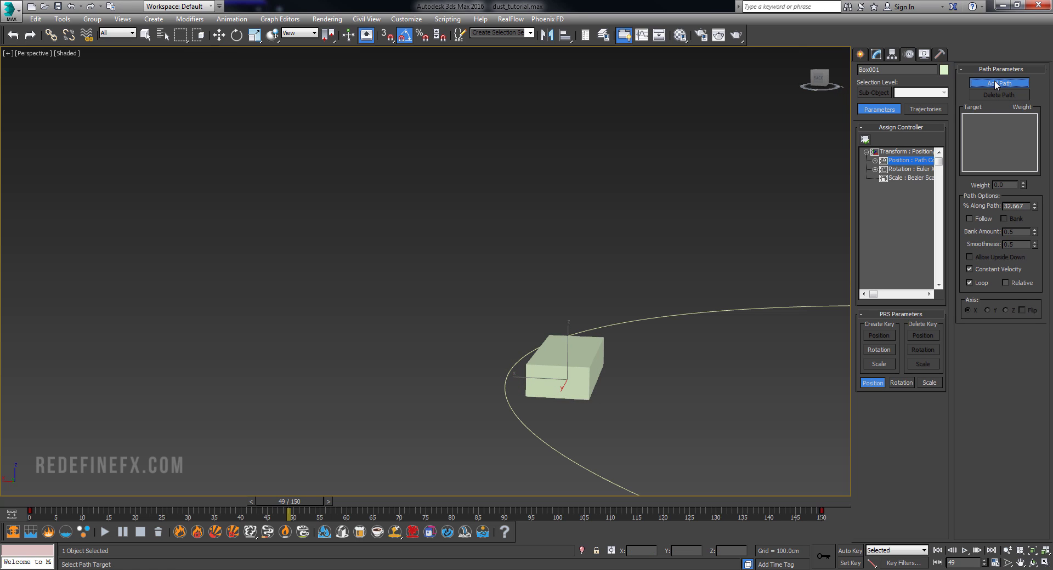
click(612, 324)
scroll(448, 232, down, 9)
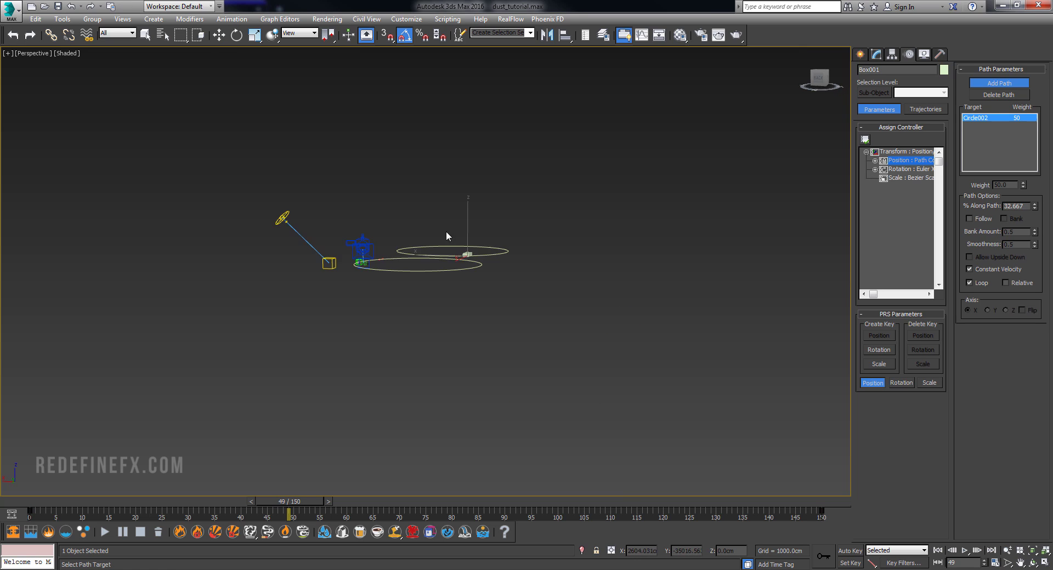
alt+middle_drag(487, 248, 483, 293)
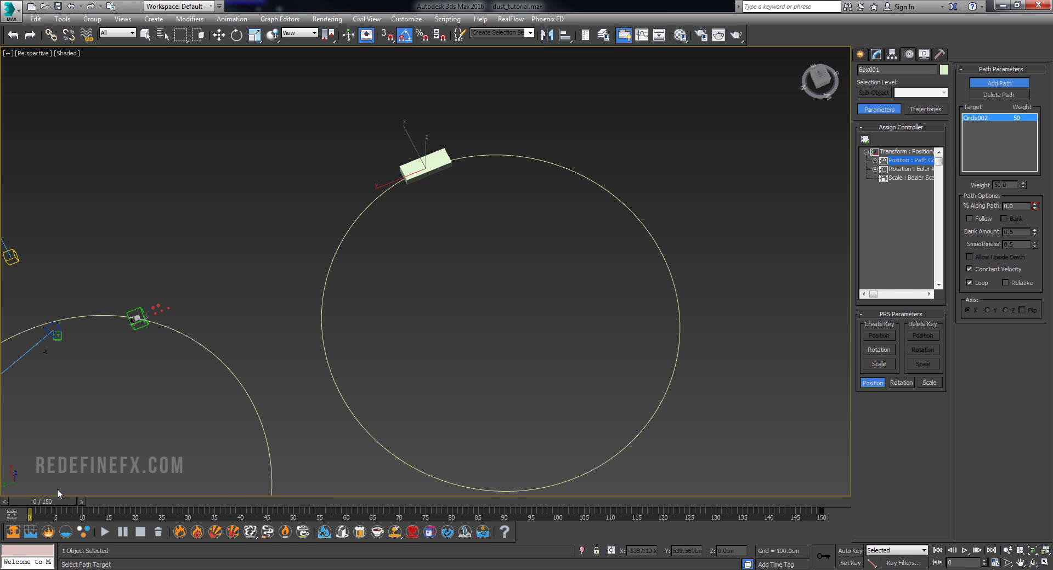
mouse_move(44, 502)
mouse_down()
mouse_move(63, 509)
mouse_move(34, 507)
mouse_move(305, 517)
mouse_move(591, 509)
mouse_move(828, 486)
mouse_move(387, 507)
mouse_move(33, 507)
mouse_up()
click(998, 83)
Create a physical camera from an overhead view of the box on its circular path and reselect the box.
alt+middle_drag(590, 248, 515, 285)
alt+middle_drag(516, 286, 472, 224)
scroll(501, 218, up, 4)
scroll(501, 217, up, 3)
scroll(499, 220, down, 3)
scroll(478, 236, up, 2)
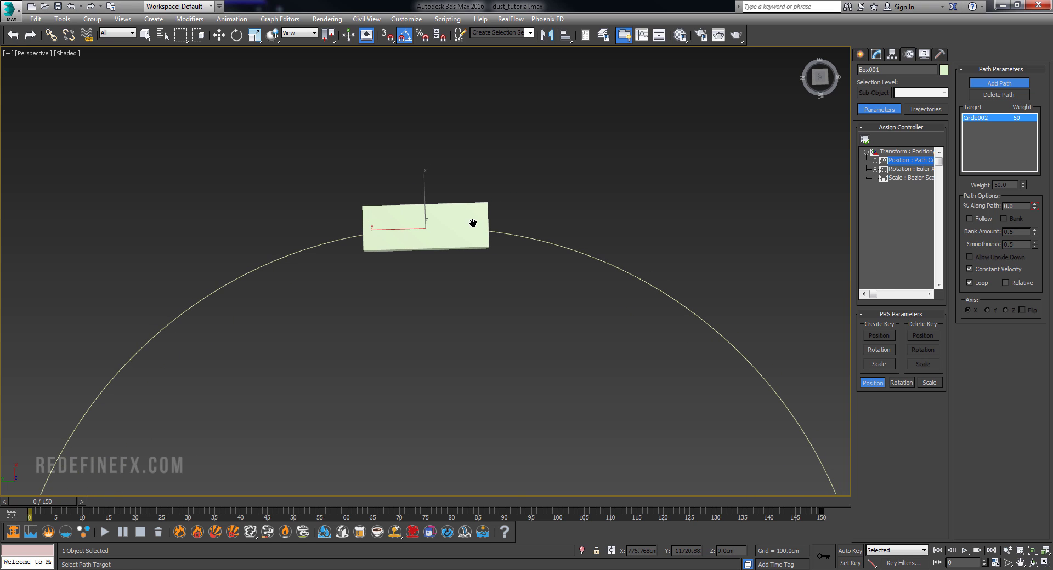
key(ctrl+c)
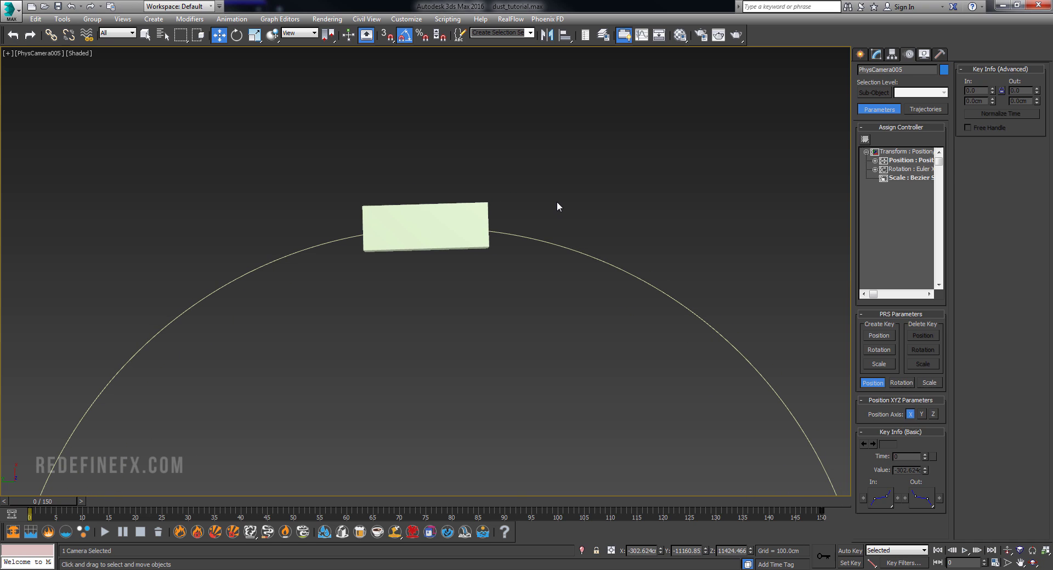
click(438, 212)
With Auto Key on, animate the box's % Along Path from -22 at frame 0 to a higher value at frame 150.
mouse_move(49, 502)
mouse_down()
mouse_move(72, 502)
mouse_move(49, 502)
mouse_up()
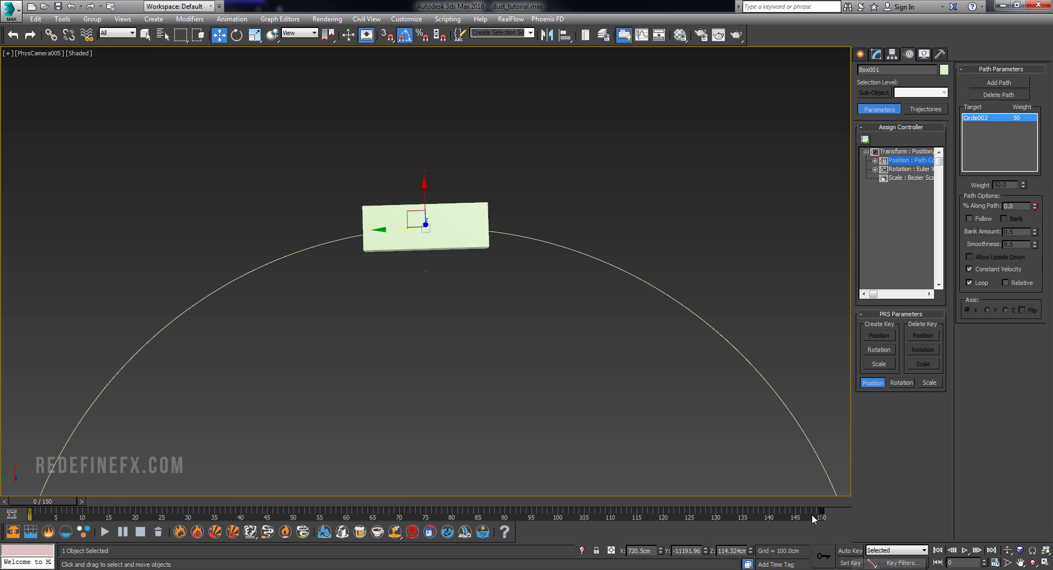
click(849, 551)
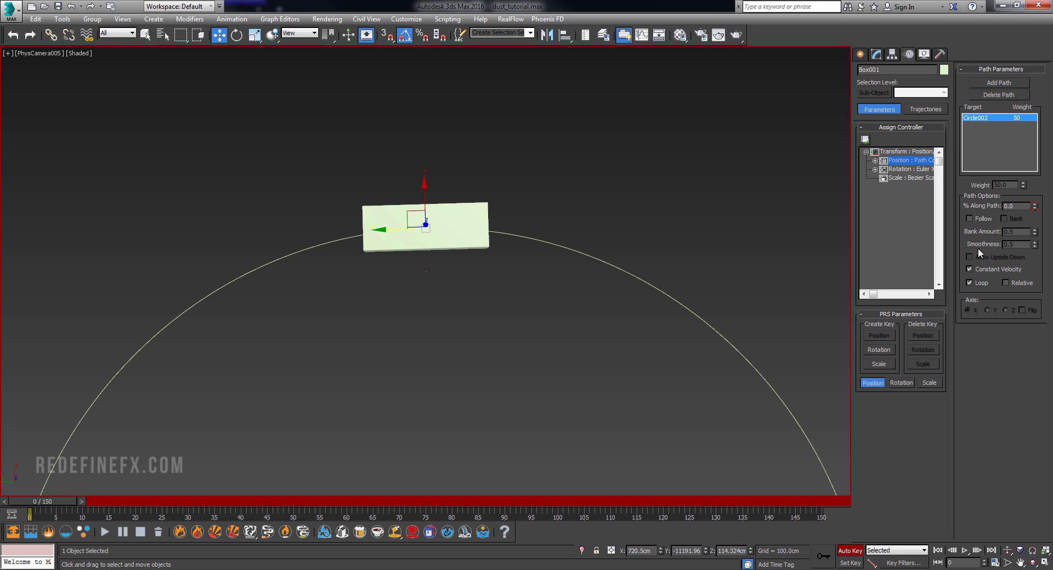
drag(1034, 207, 1038, 219)
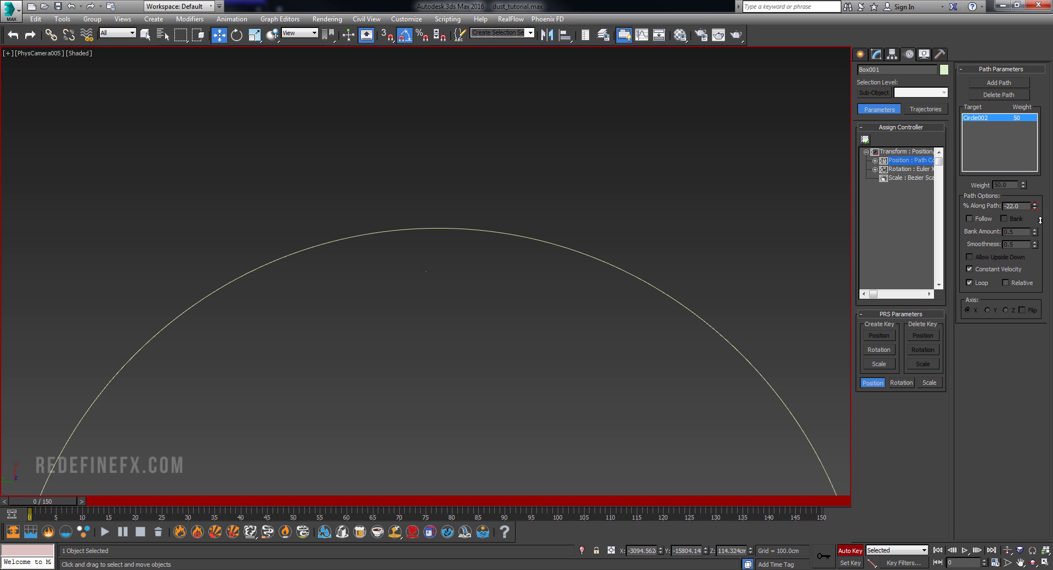
drag(73, 498, 839, 500)
drag(1036, 205, 1018, 175)
Play the box's path animation from frame 0, stop it and turn off Auto Key.
drag(822, 503, 48, 501)
click(964, 550)
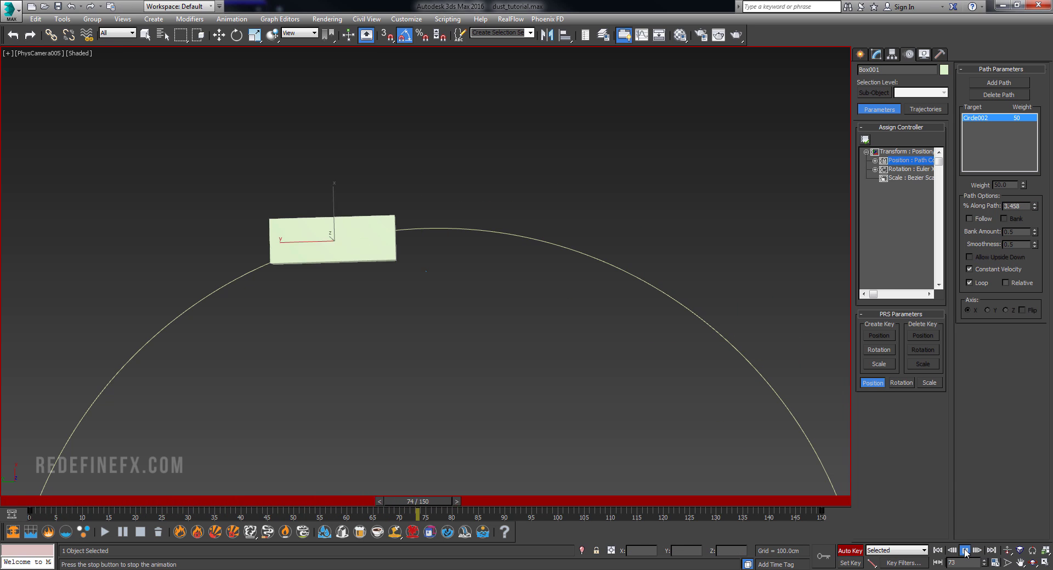
click(965, 550)
key(w)
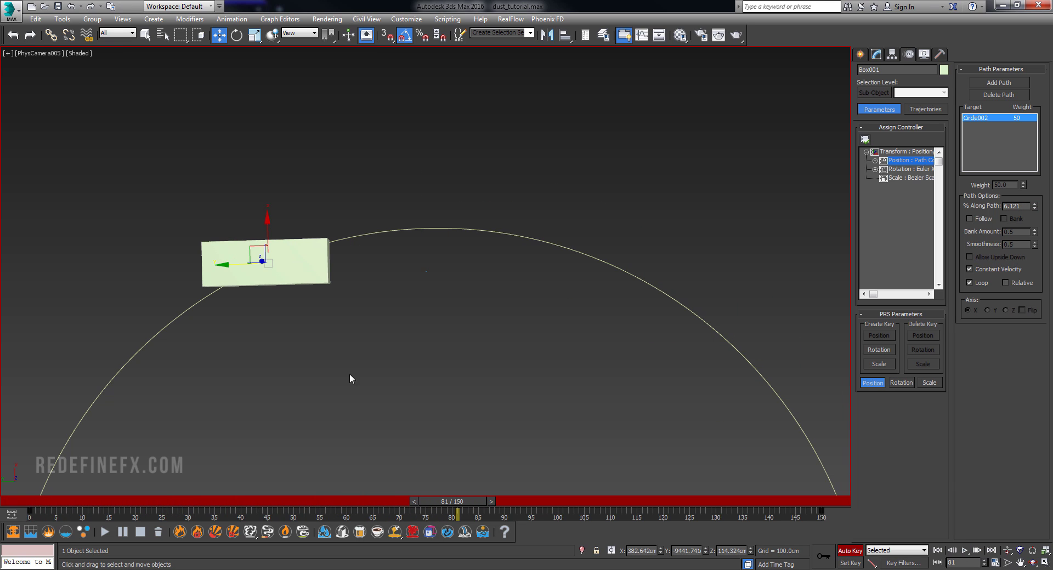
click(845, 552)
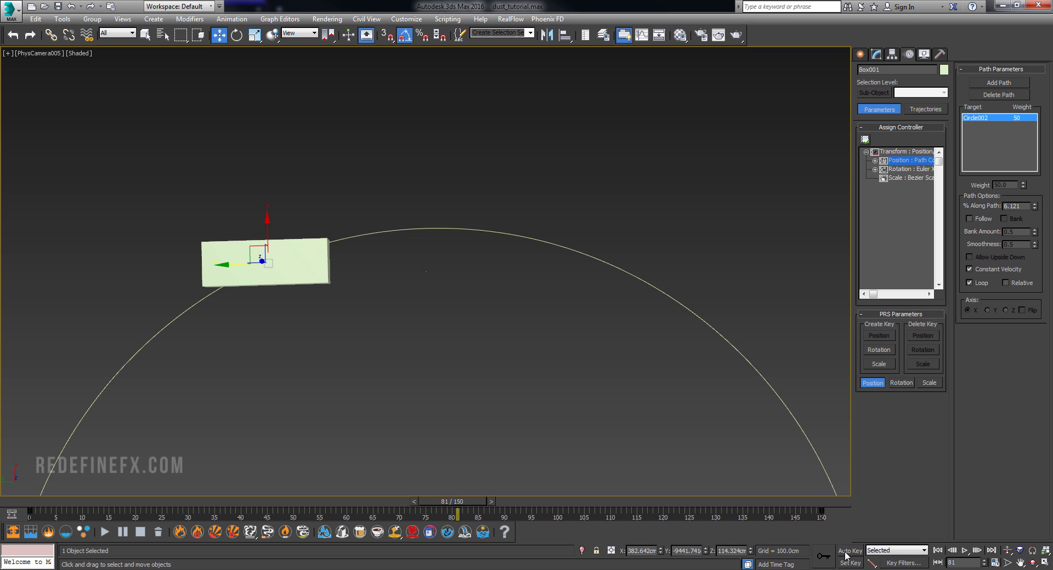
Enable Follow on the box's path constraint and rotate the box about its Z axis to line up with the curve.
click(969, 219)
key(e)
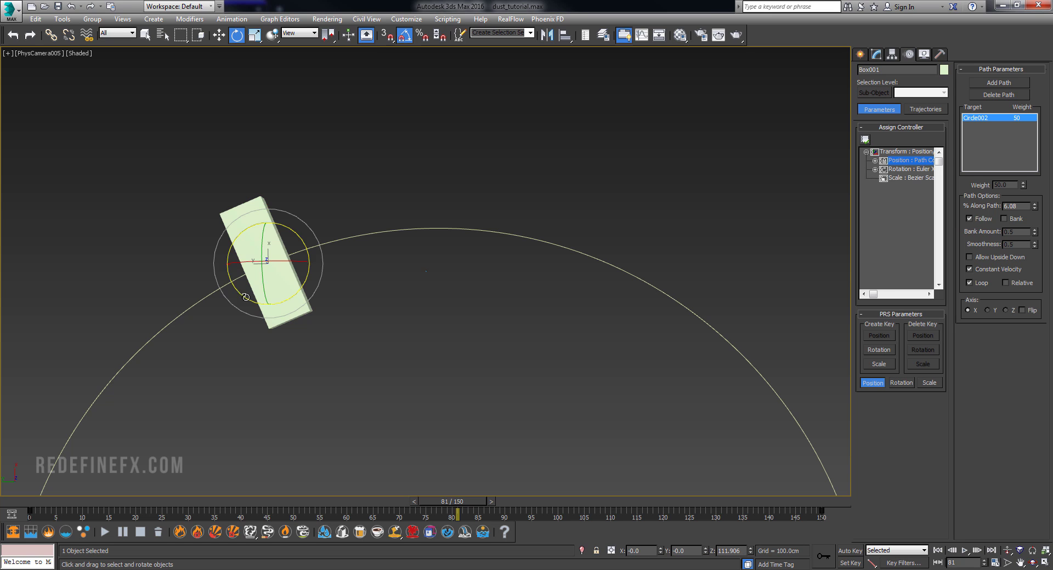
drag(302, 236, 273, 170)
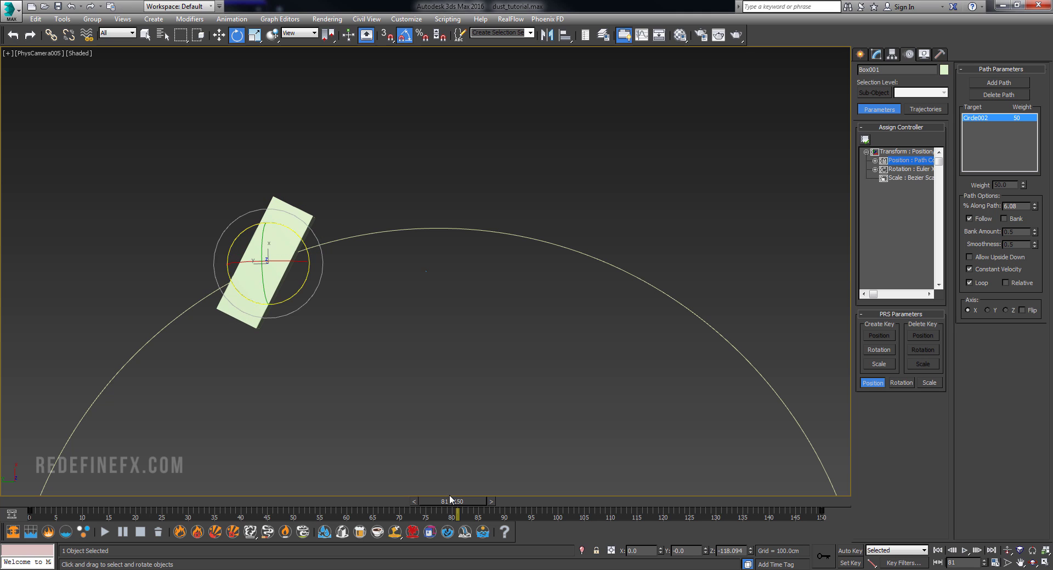
Play the animation from frame 0 to check how the box turns along the circle.
drag(449, 499, 39, 500)
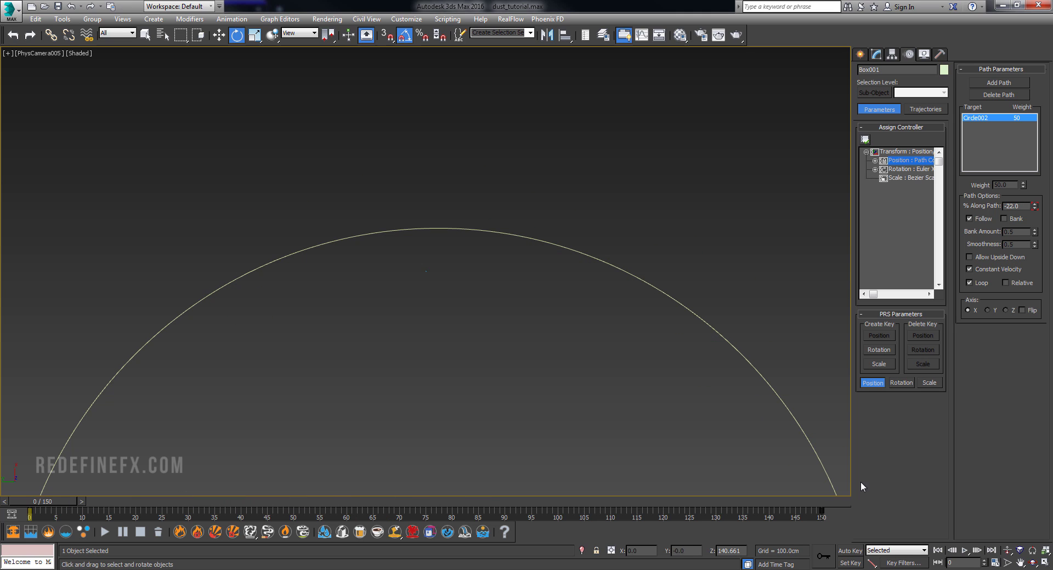
click(966, 550)
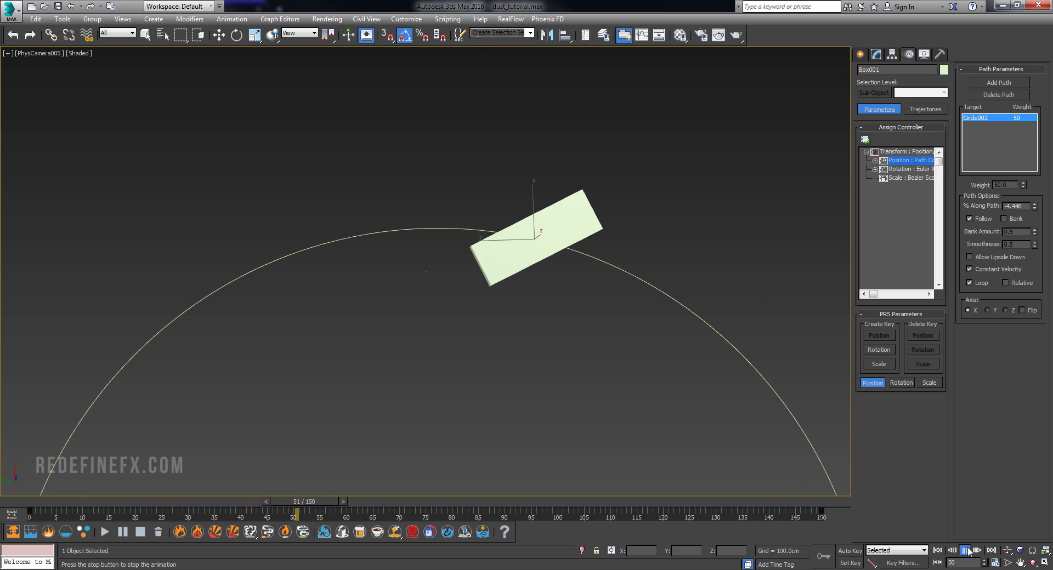
click(967, 551)
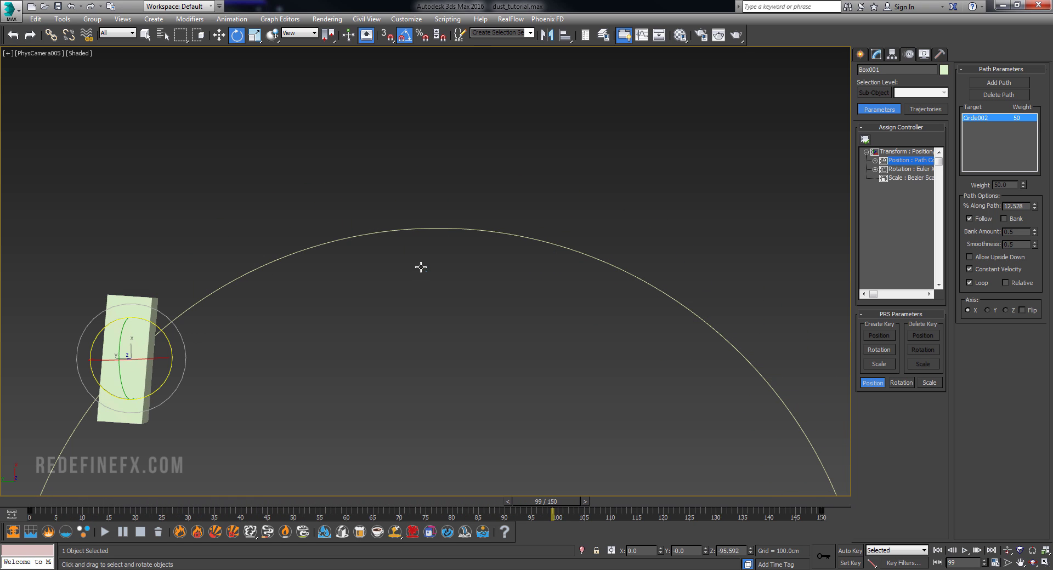
Return to the Perspective view and delete the box together with the second circle.
key(p)
scroll(414, 295, down, 8)
middle_drag(421, 278, 538, 205)
drag(663, 167, 615, 196)
drag(478, 345, 474, 348)
key(Delete)
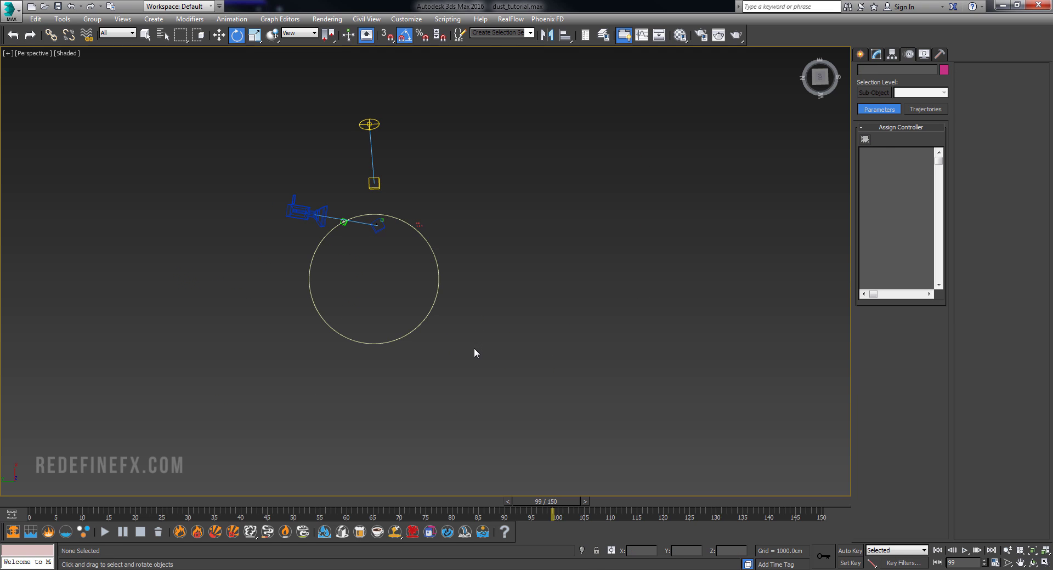
Select the Dummy001 helper around the truck to show its path constraint settings.
middle_drag(337, 191, 432, 259)
scroll(433, 259, up, 4)
scroll(433, 259, up, 8)
middle_drag(504, 347, 496, 276)
click(566, 267)
alt+middle_drag(566, 267, 411, 331)
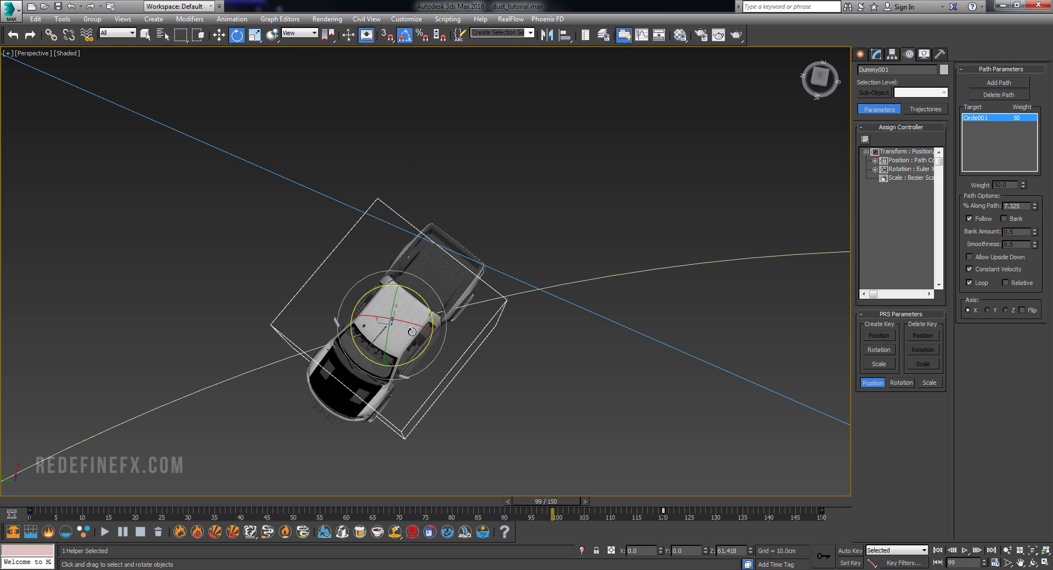
Select the truck's front wheel to inspect it, and reselect the Dummy001 helper that surrounds the truck.
mouse_move(468, 272)
alt+middle_down()
mouse_move(465, 282)
mouse_move(461, 261)
alt+middle_up()
click(407, 339)
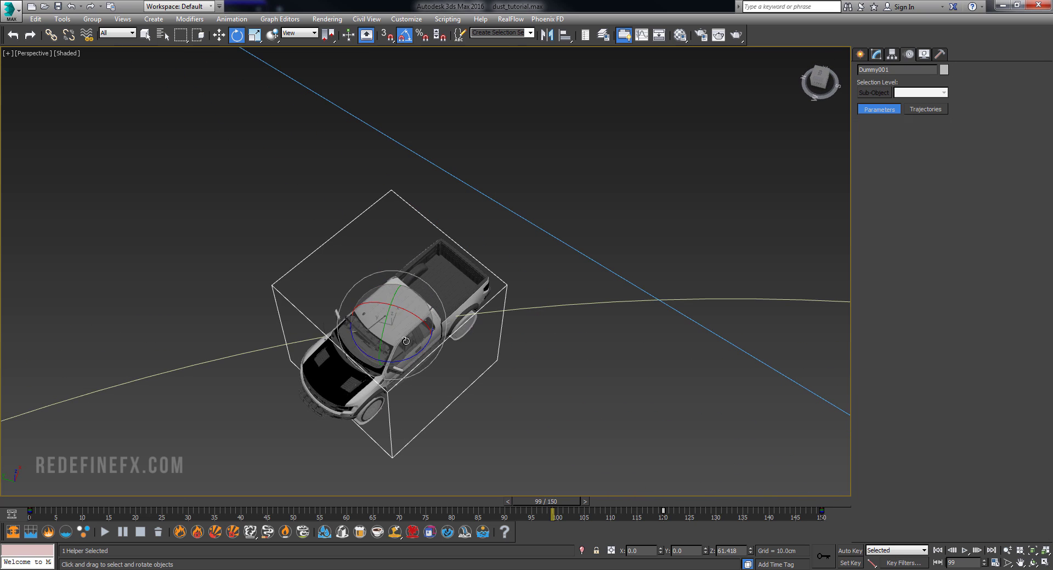
click(350, 389)
click(366, 412)
alt+middle_drag(388, 419, 433, 391)
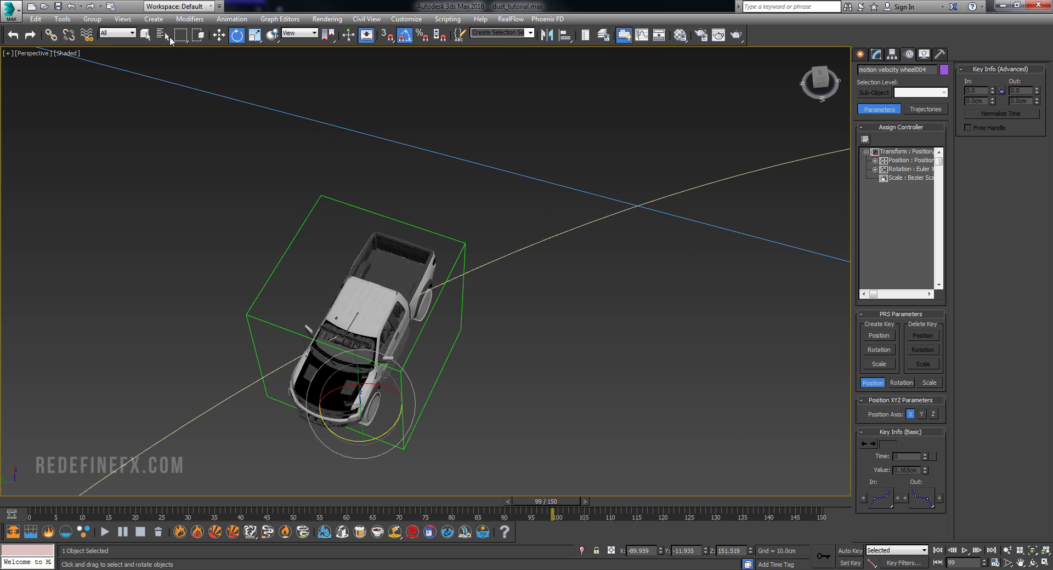
click(455, 344)
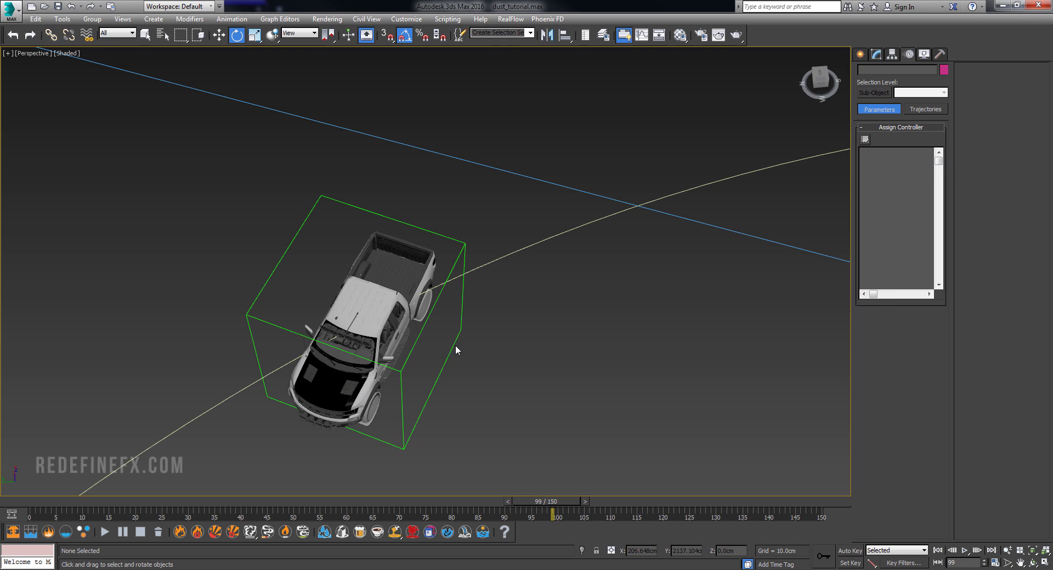
click(454, 340)
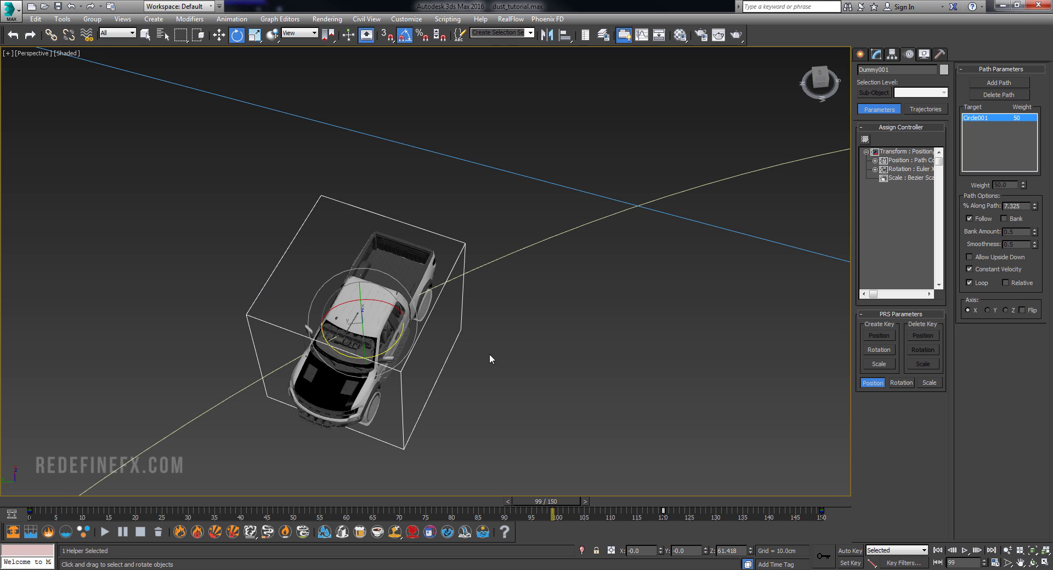
alt+middle_drag(490, 355, 432, 310)
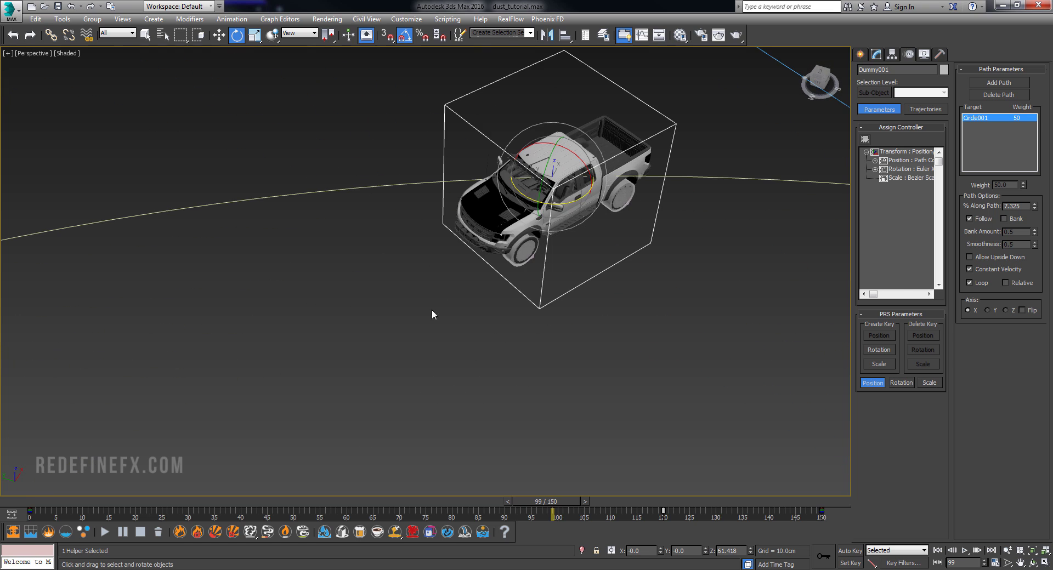
Inspect the front wheel rim with the Move tool active, and try to move the Dummy001 helper along its Y axis.
click(531, 241)
key(w)
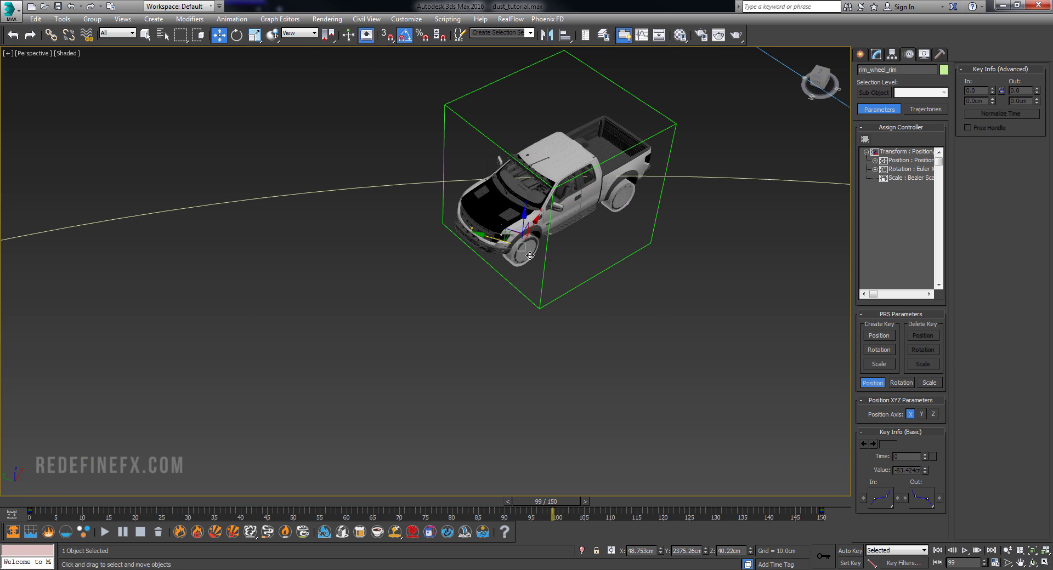
click(542, 277)
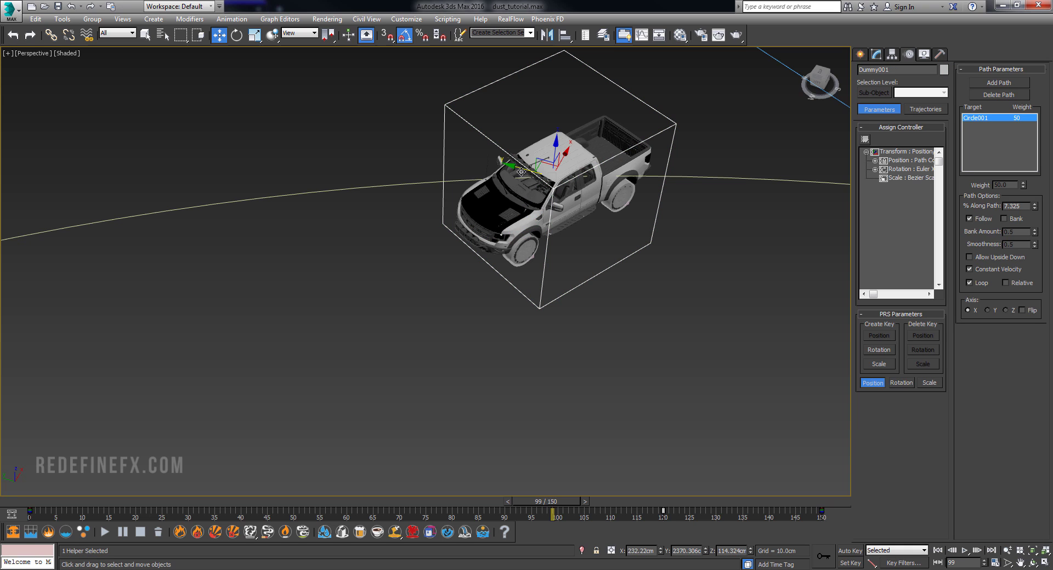
drag(520, 168, 472, 160)
middle_drag(677, 167, 458, 366)
scroll(447, 251, down, 5)
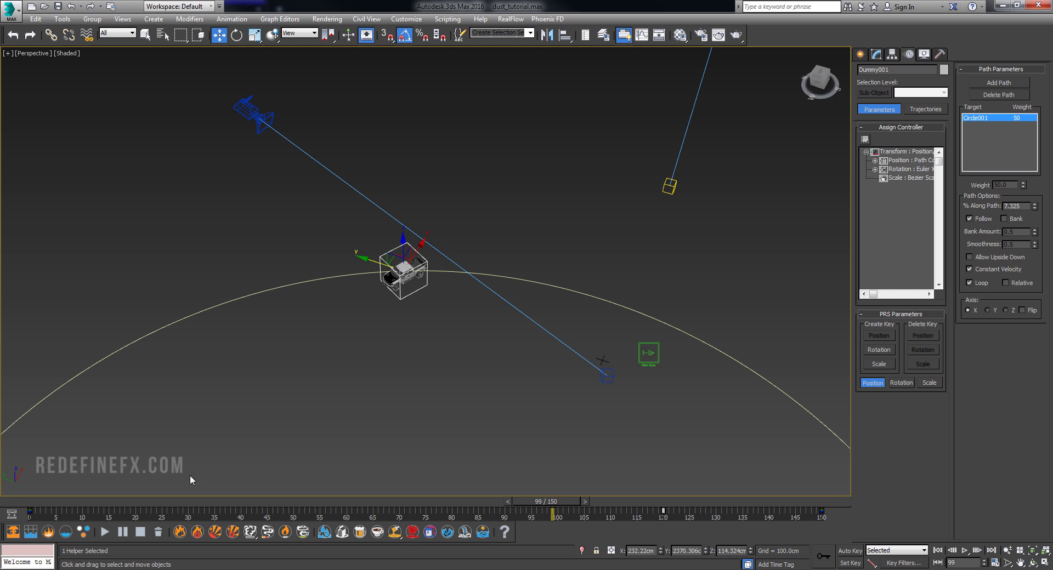
Play the animation from frame 0 to check how the truck follows the circle.
drag(110, 503, 42, 494)
middle_drag(305, 427, 258, 396)
click(966, 550)
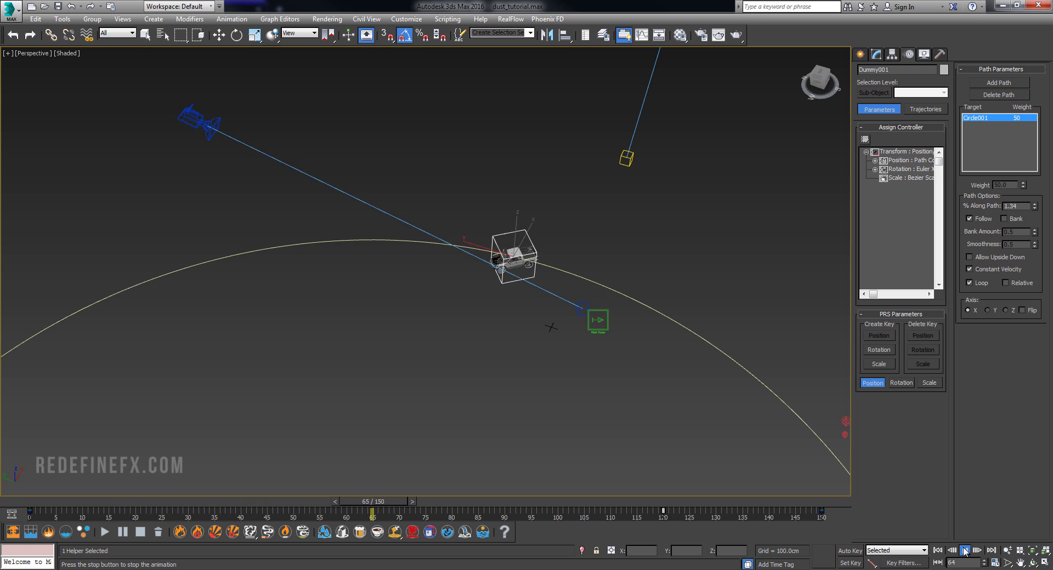
click(220, 35)
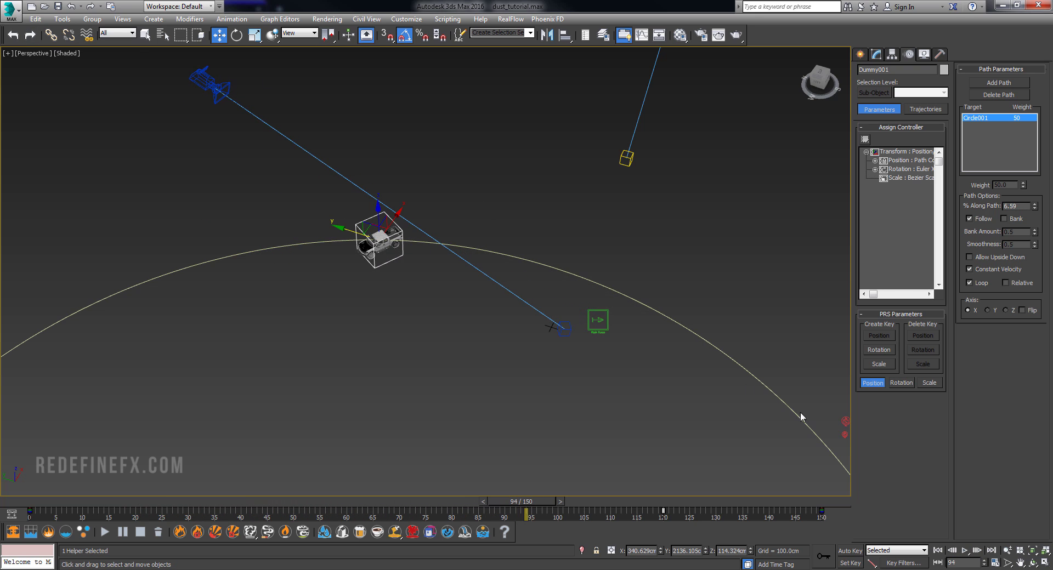
click(963, 551)
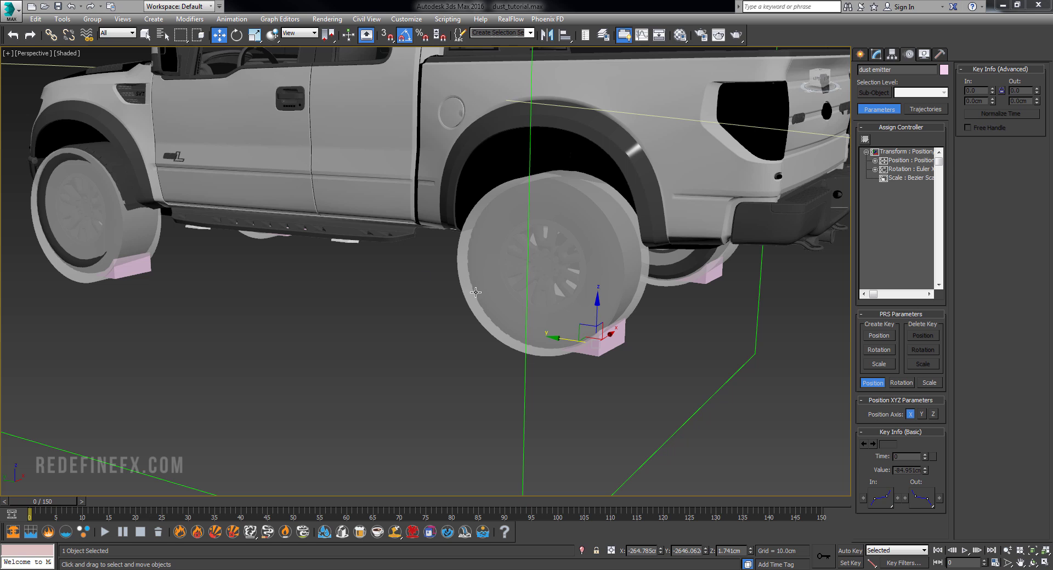
Inspect the dust emitter boxes placed under the truck's wheels by selecting several of them and viewing them from behind.
click(605, 348)
click(705, 281)
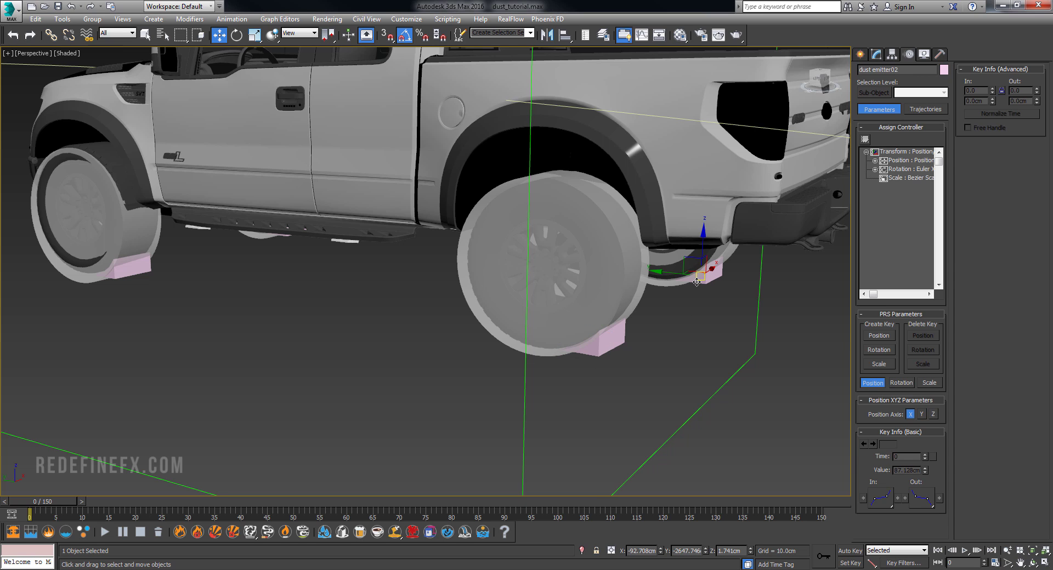
alt+middle_drag(700, 279, 694, 289)
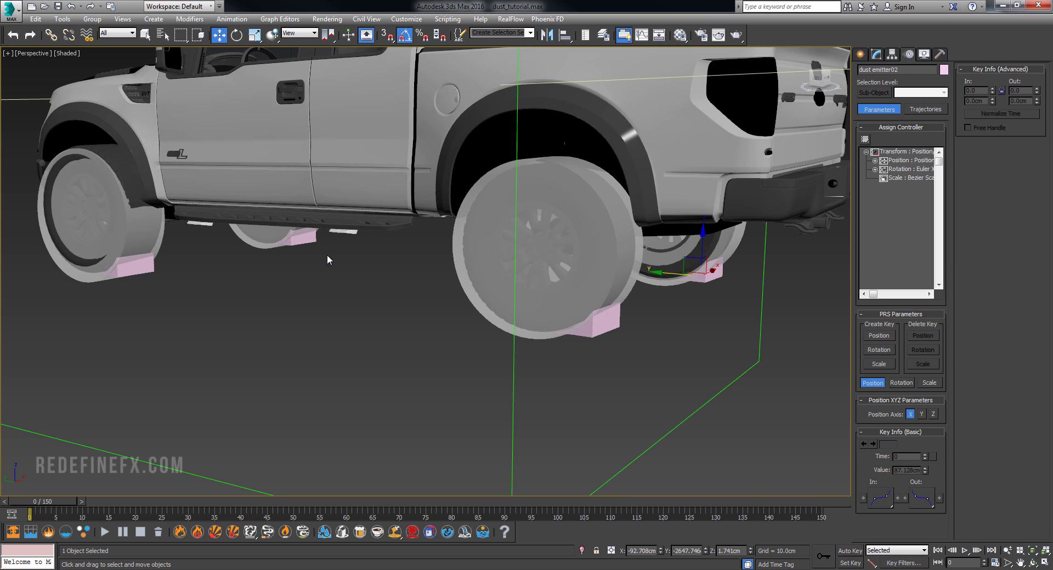
click(148, 272)
click(601, 330)
alt+middle_drag(602, 328, 605, 320)
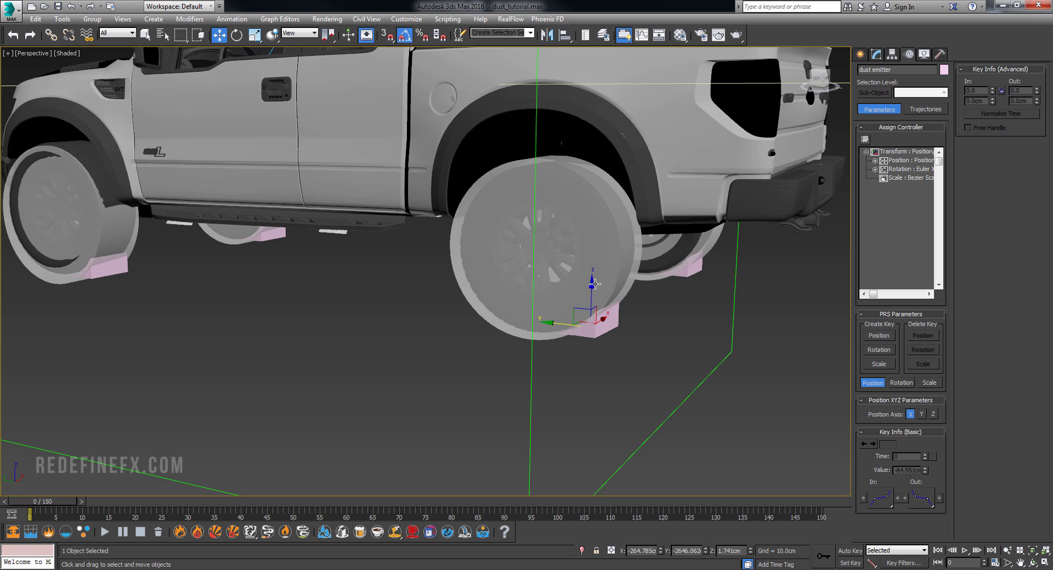
alt+middle_drag(601, 322, 712, 234)
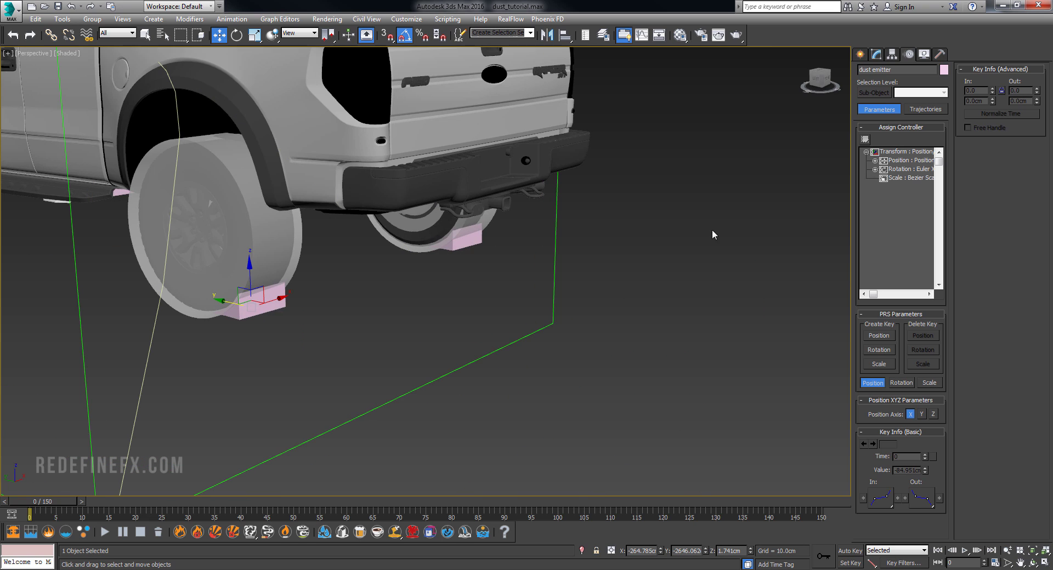
Create a small box on the ground behind the truck's near rear wheel.
click(862, 54)
click(879, 124)
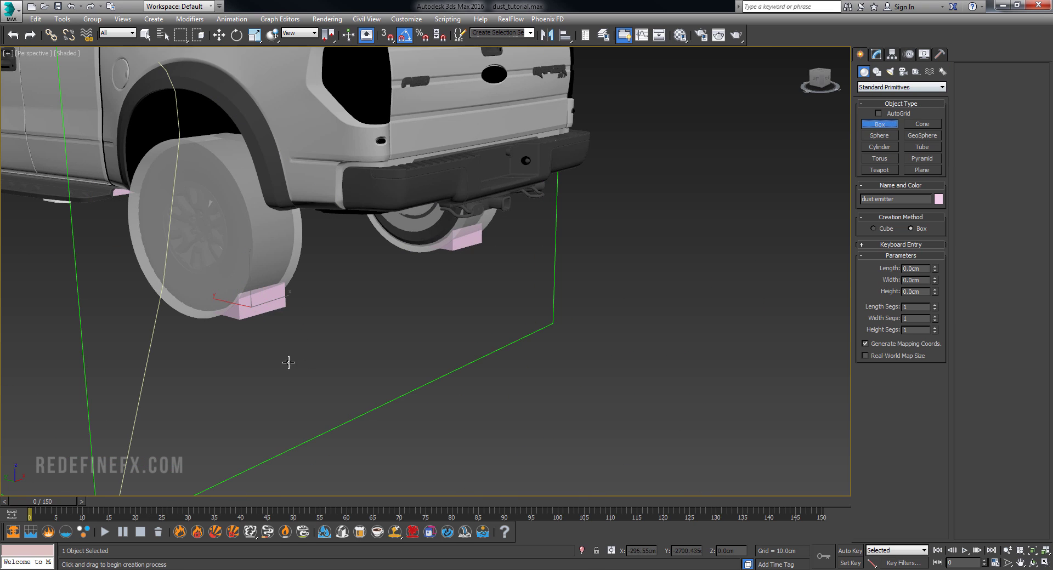
drag(319, 360, 313, 396)
click(324, 365)
key(w)
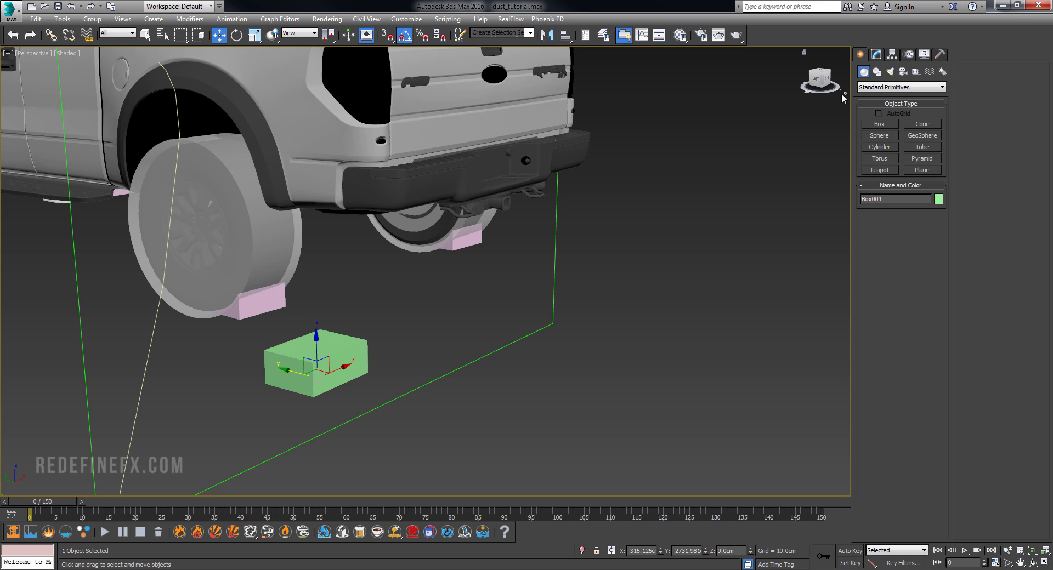
Convert the new box to an Editable Poly and show its sub-object levels.
click(876, 55)
right_click(874, 97)
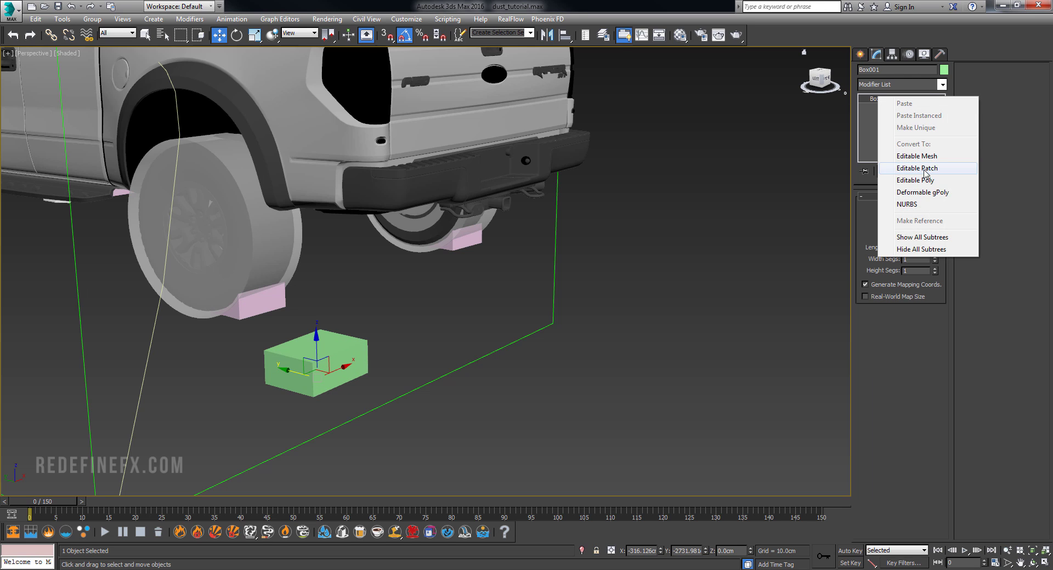
click(899, 182)
click(862, 98)
Set the box's rear-facing polygon to material ID 10 and, with the selection inverted, the other five polygons to ID 7.
click(886, 134)
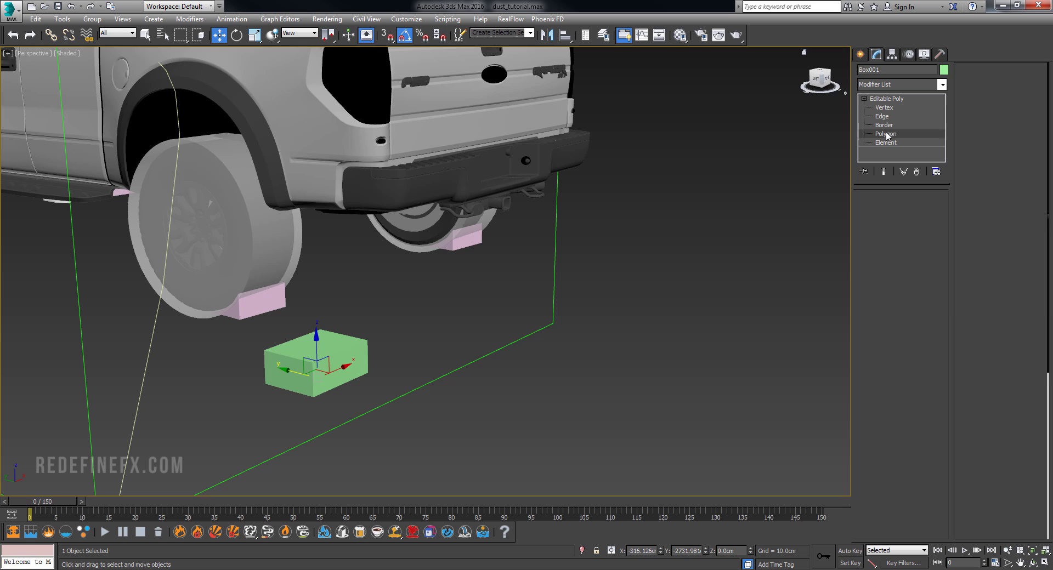
click(342, 361)
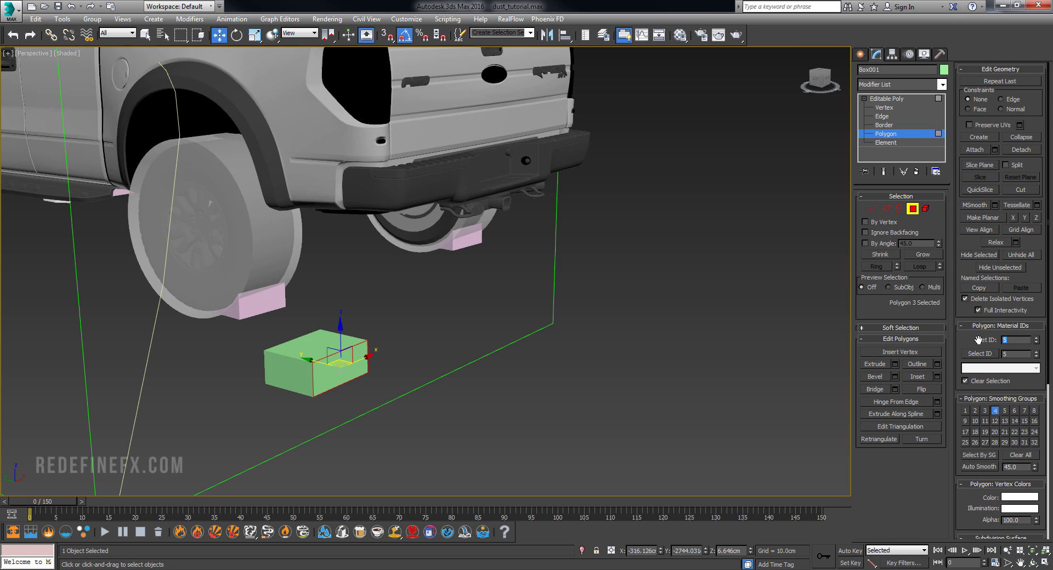
key(Return)
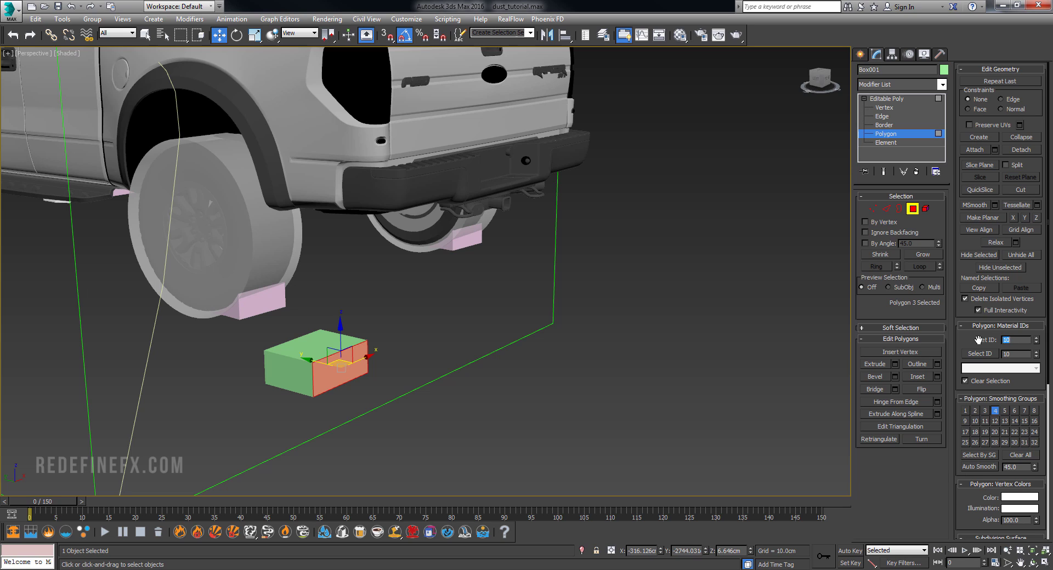
key(ctrl+i)
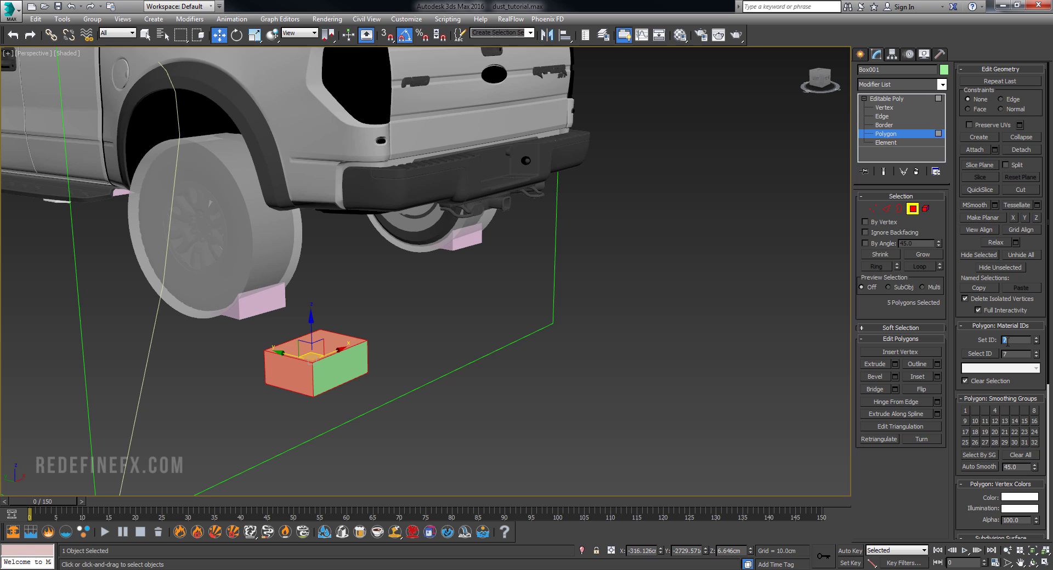
Select the box's rear-facing polygon again to check its material ID and the direction it faces.
click(348, 367)
middle_drag(348, 367, 392, 360)
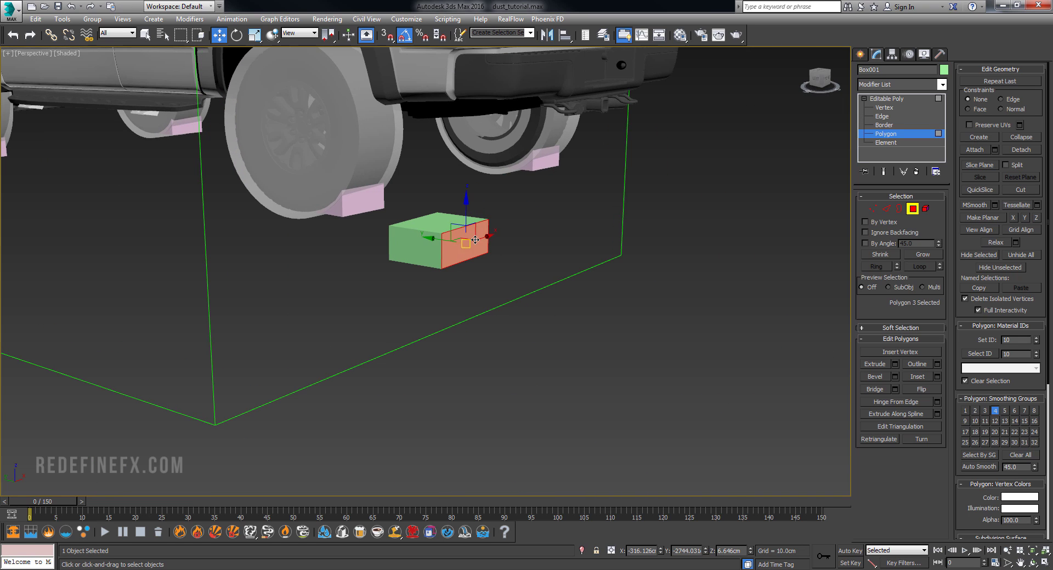
alt+middle_drag(450, 240, 474, 259)
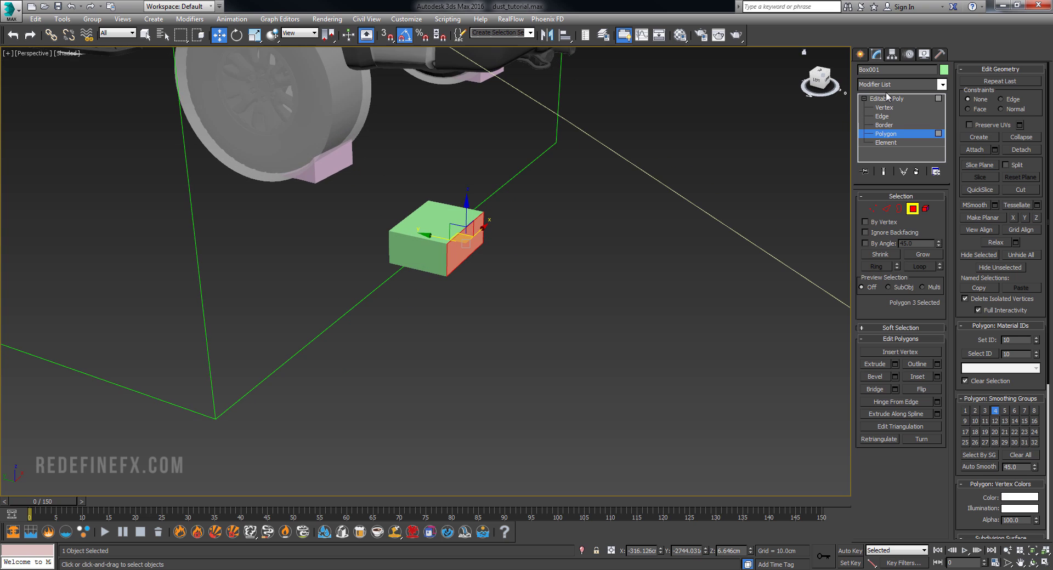
alt+middle_drag(513, 218, 483, 235)
Leave polygon editing and move the whole box onto the dust emitter at the near rear wheel.
click(880, 101)
drag(408, 237, 246, 185)
alt+middle_drag(246, 186, 211, 171)
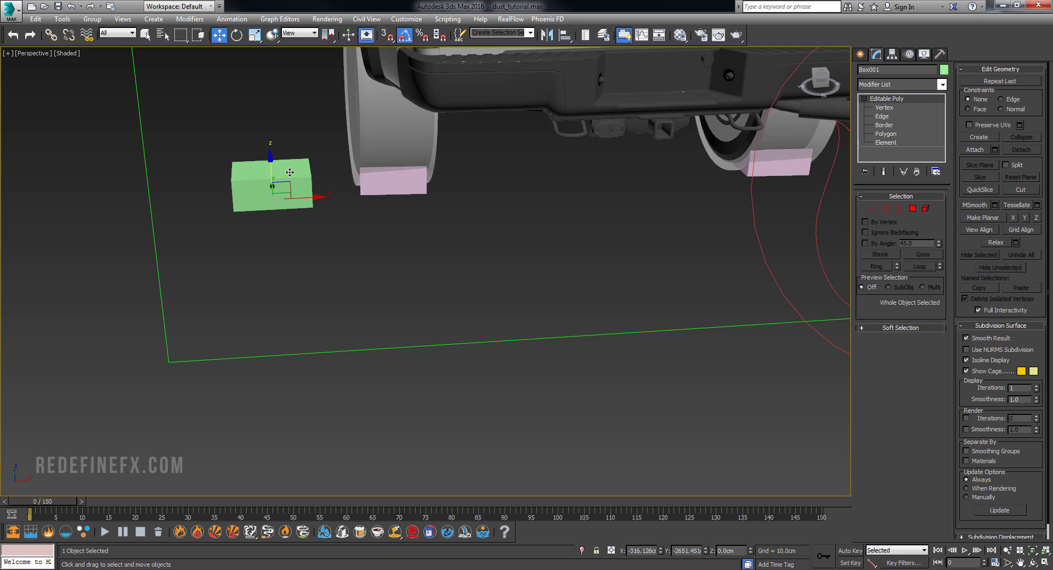
drag(310, 197, 441, 194)
alt+middle_drag(441, 193, 478, 186)
drag(375, 184, 369, 182)
alt+middle_drag(368, 182, 429, 181)
middle_drag(430, 181, 454, 265)
scroll(454, 266, up, 3)
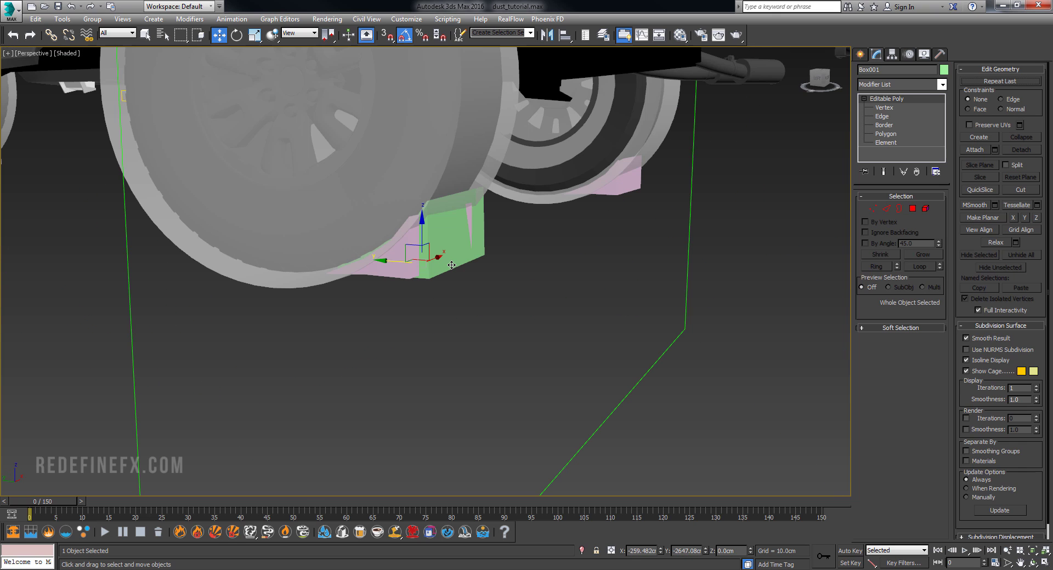
Delete the demonstration box and select the dust emitter at the near rear wheel.
key(Delete)
click(434, 254)
alt+middle_drag(507, 230, 476, 235)
scroll(406, 257, down, 5)
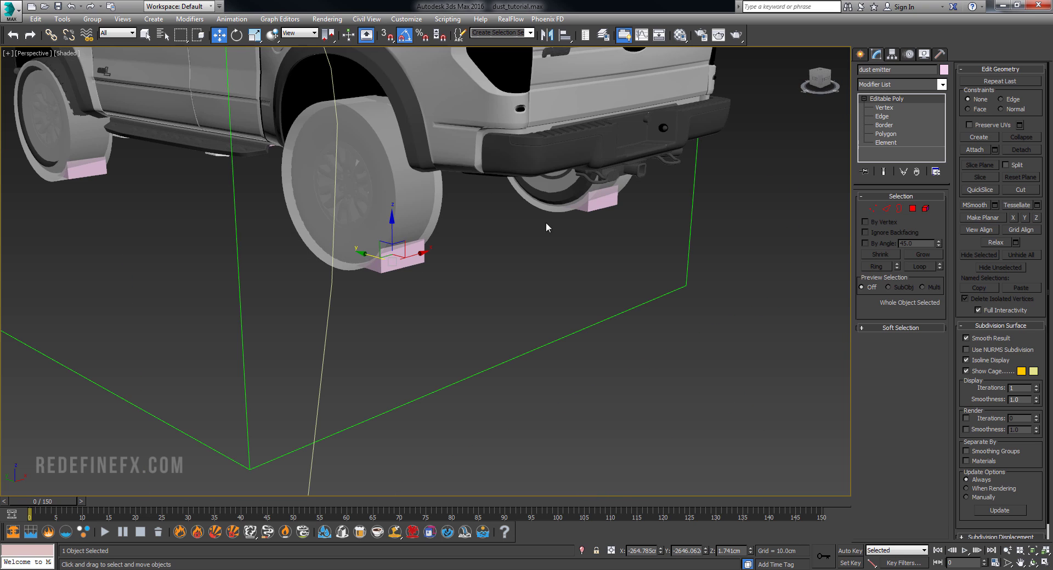
Examine the PHXSource002 settings, and reselect the dust emitter at the near rear wheel.
alt+middle_drag(287, 230, 302, 241)
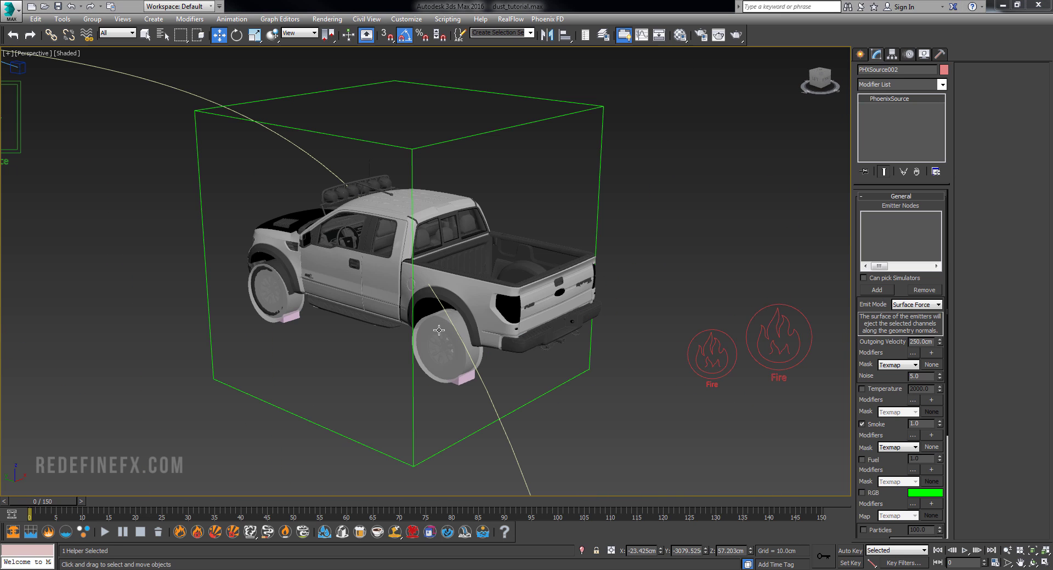
scroll(463, 349, up, 5)
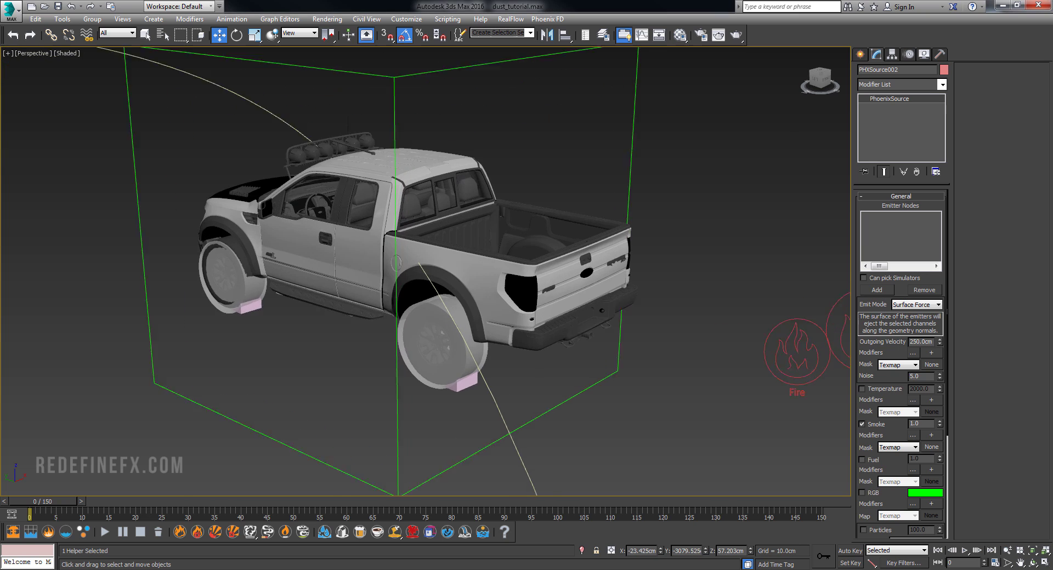
click(473, 391)
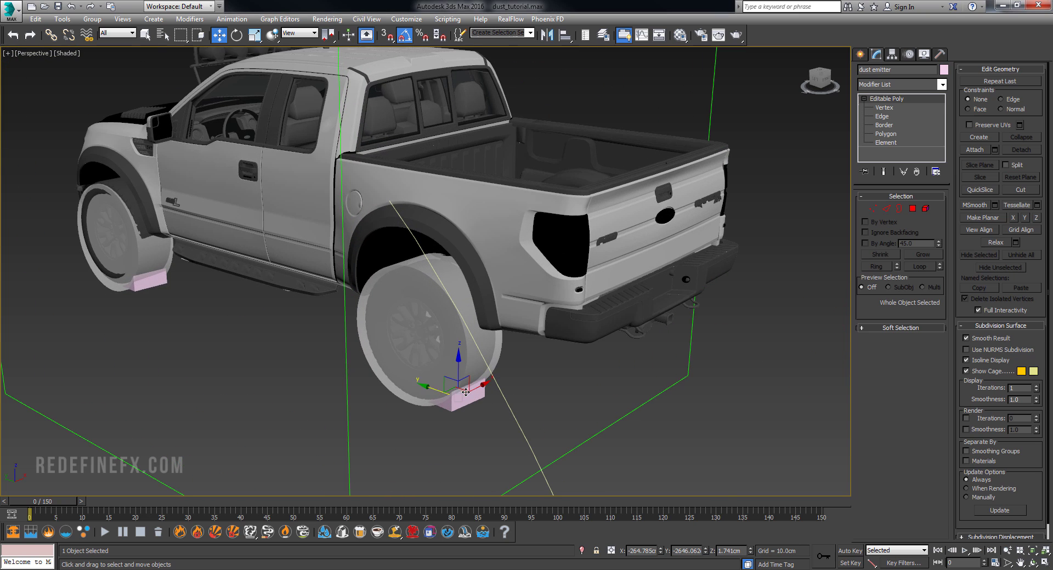
scroll(478, 312, down, 5)
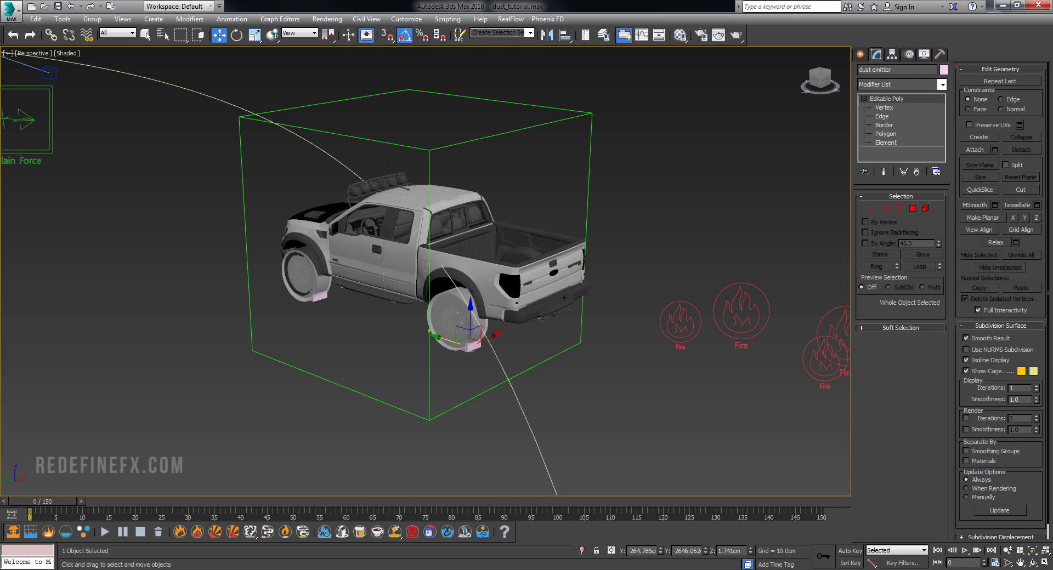
Create a PhoenixFD fire source helper on the ground behind the truck.
click(860, 54)
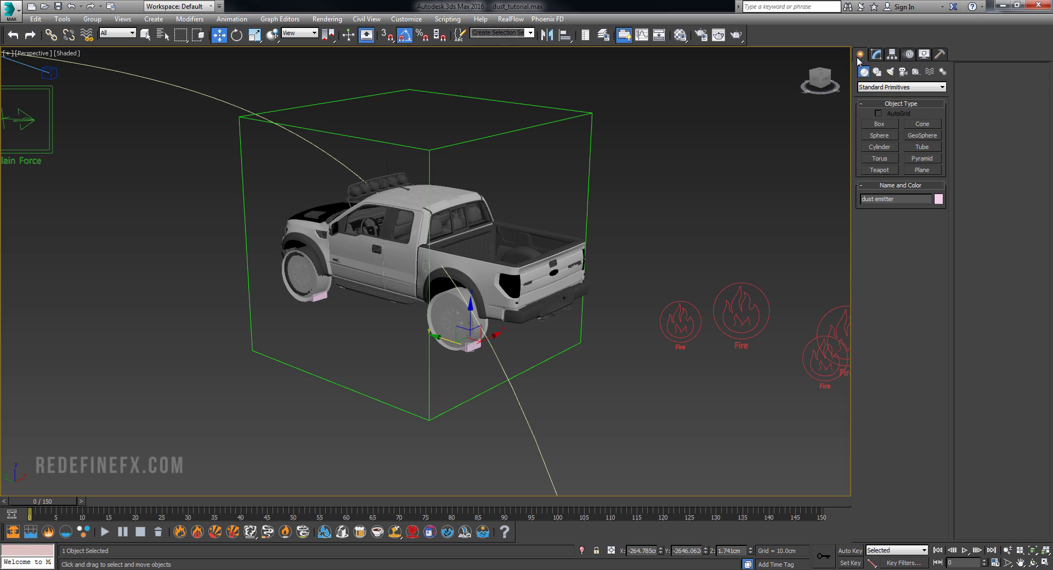
click(916, 71)
click(888, 87)
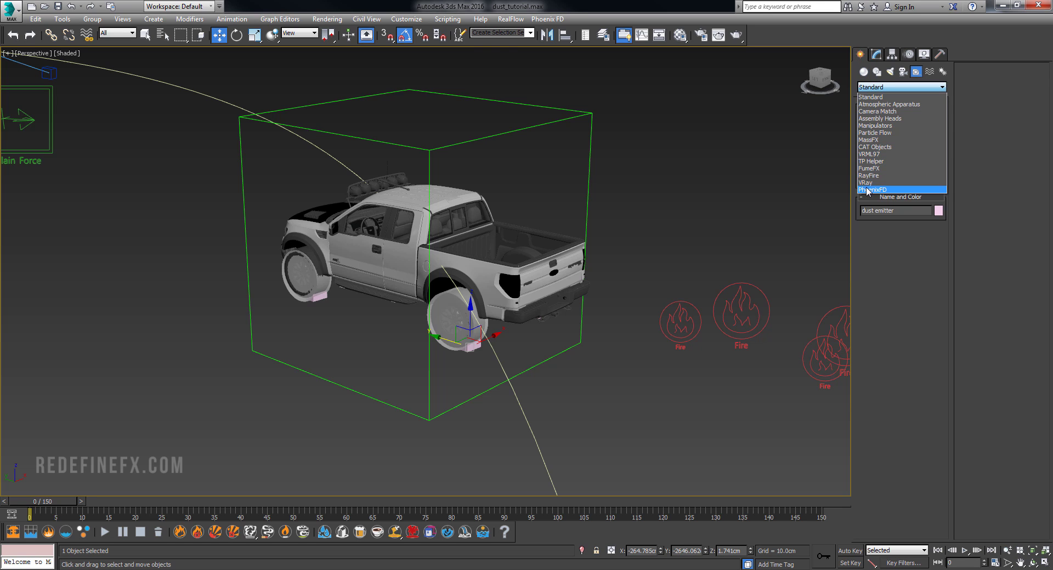
click(882, 189)
click(881, 120)
drag(619, 422, 655, 426)
Add the near rear wheel's dust emitter to the new Phoenix source's emitter nodes.
click(875, 54)
click(876, 290)
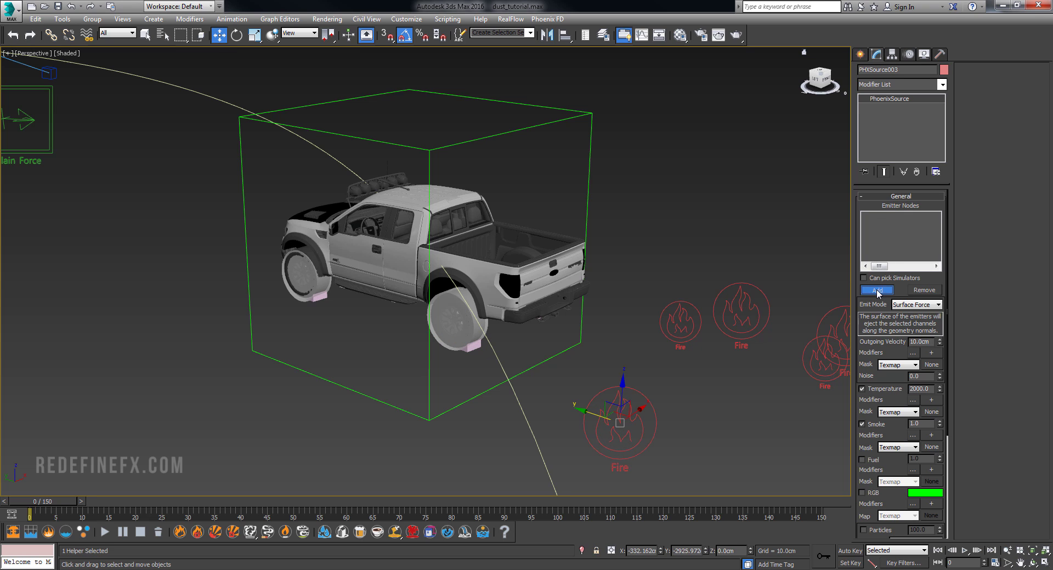
scroll(517, 373, up, 5)
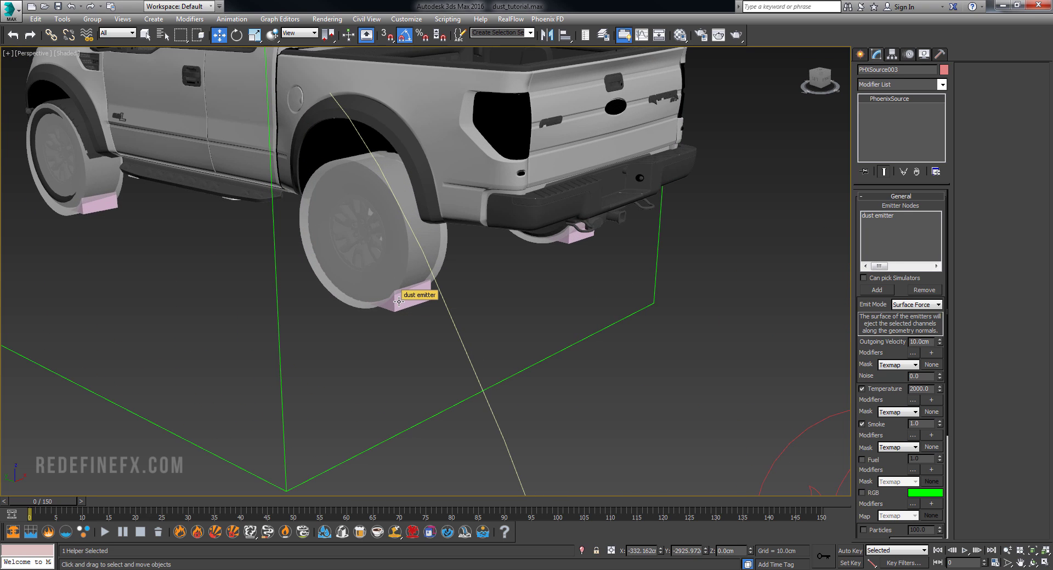
Add the far rear wheel's dust emitter to the new Phoenix source's emitter nodes.
click(398, 301)
click(877, 287)
click(581, 241)
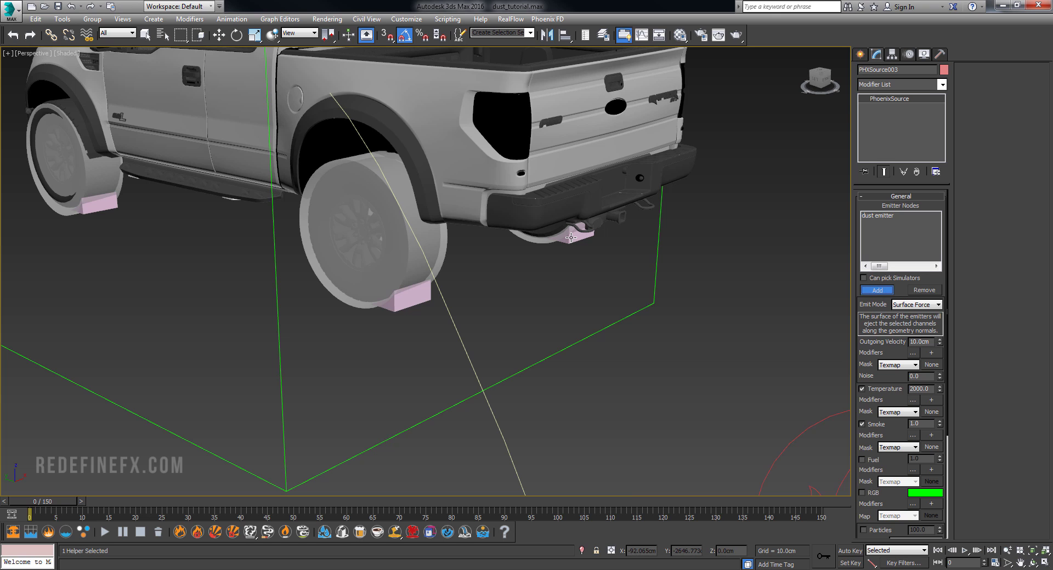
scroll(581, 242, down, 5)
alt+middle_drag(532, 280, 479, 233)
middle_drag(349, 216, 394, 247)
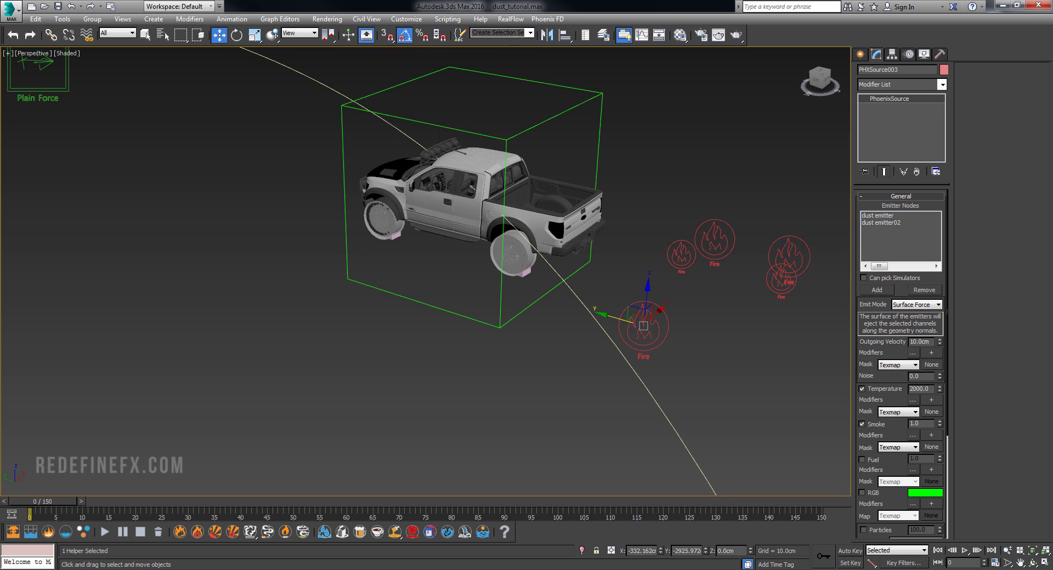
Switch to the car dust clean.mov player, review the truck's dust at several points of the clip, and return to the scene.
click(611, 569)
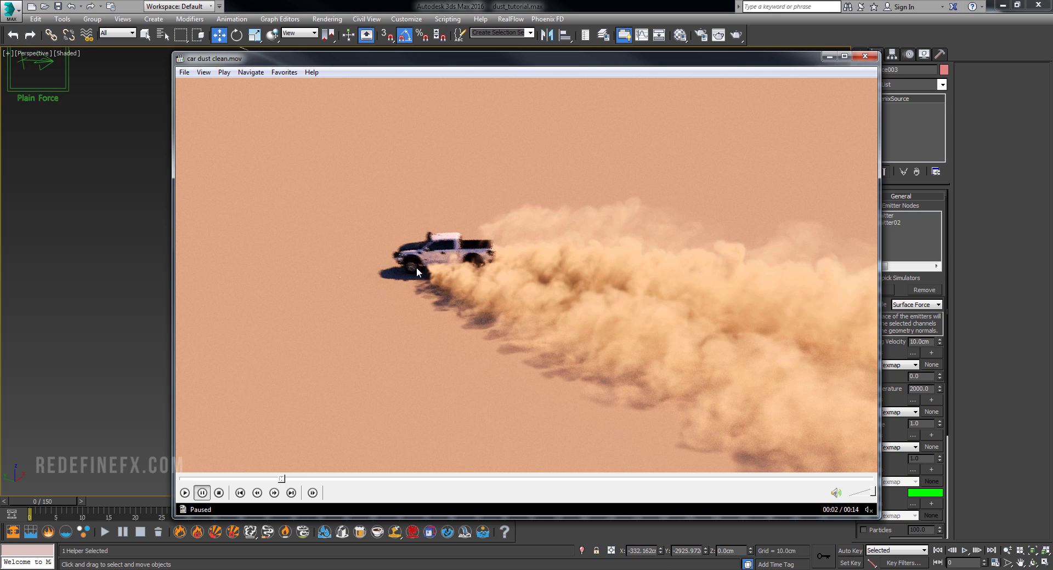
click(244, 478)
click(376, 478)
click(509, 480)
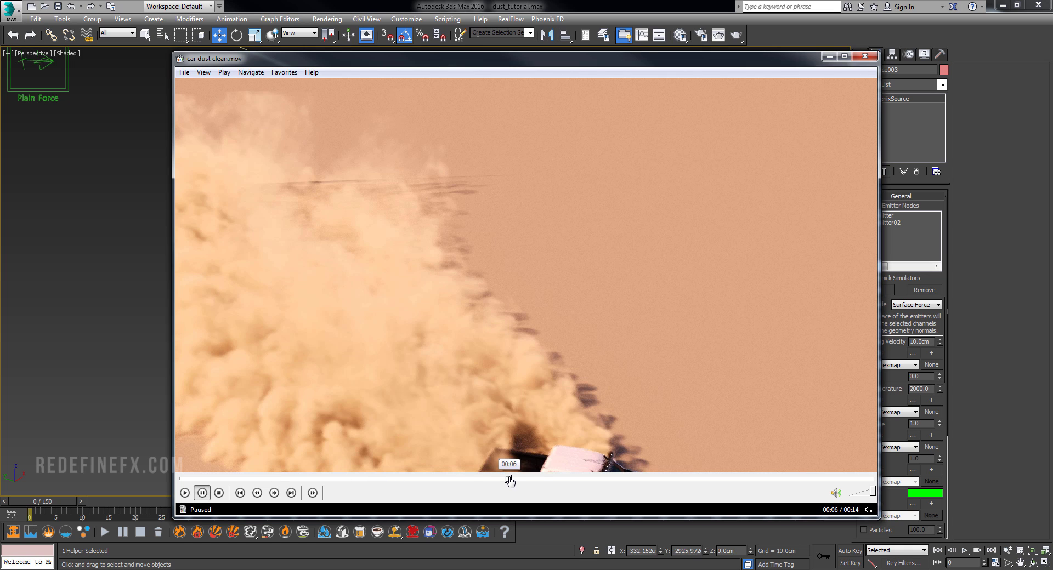
click(534, 401)
click(619, 351)
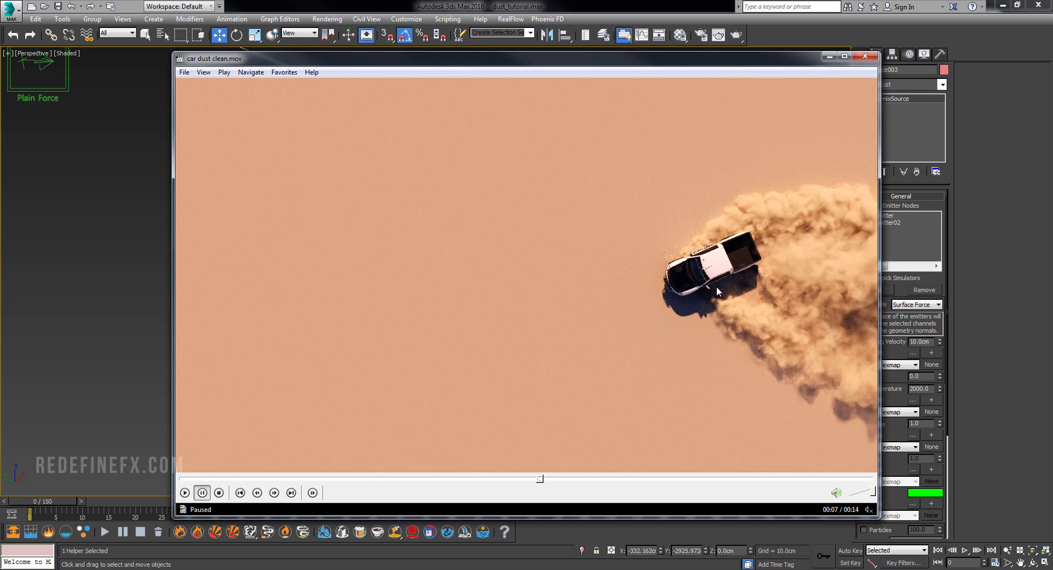
key(space)
key(space)
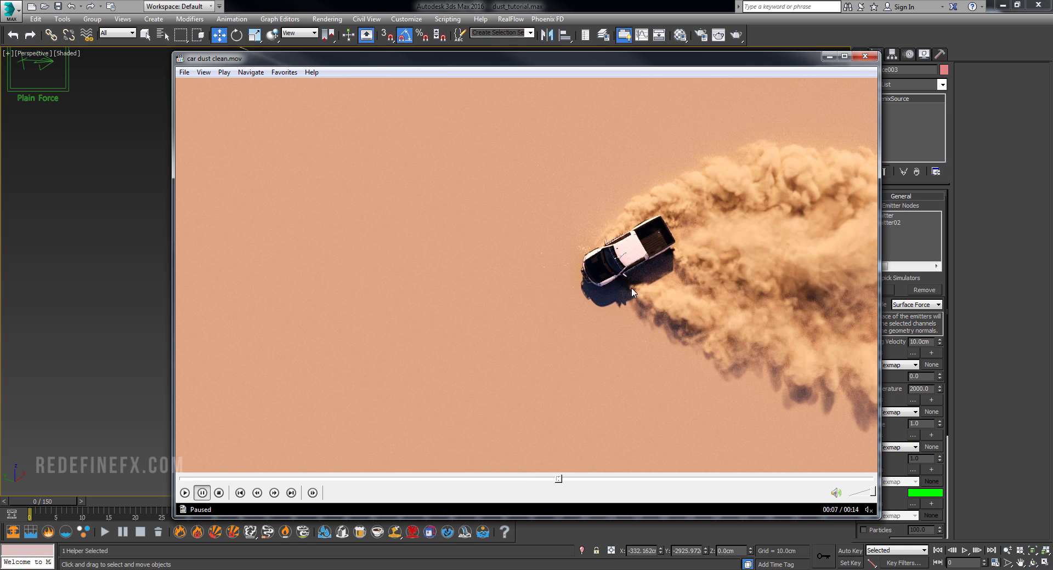
click(829, 56)
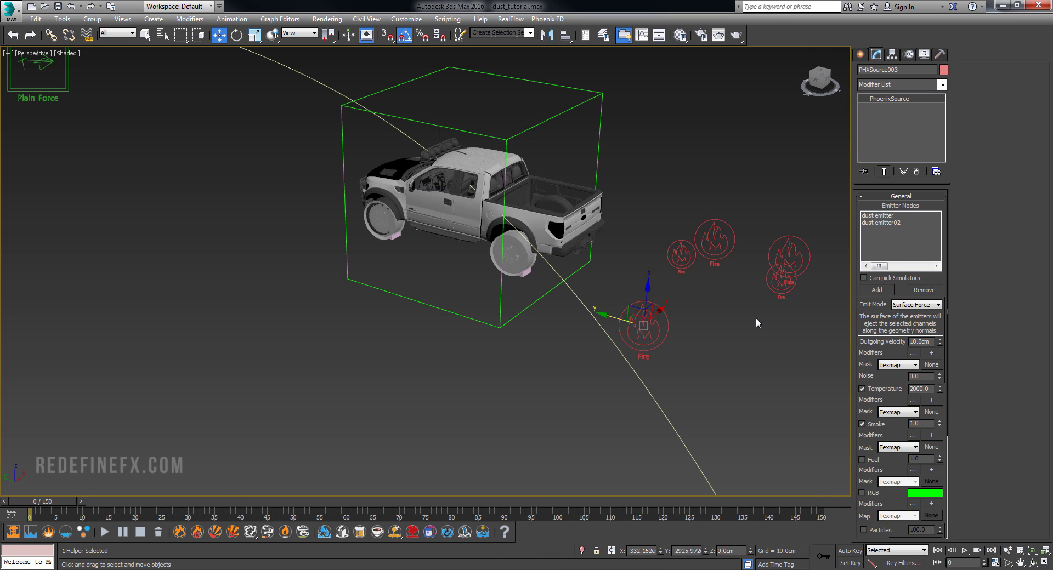
Reselect the new Phoenix source and set its outgoing velocity to 100 cm.
click(526, 273)
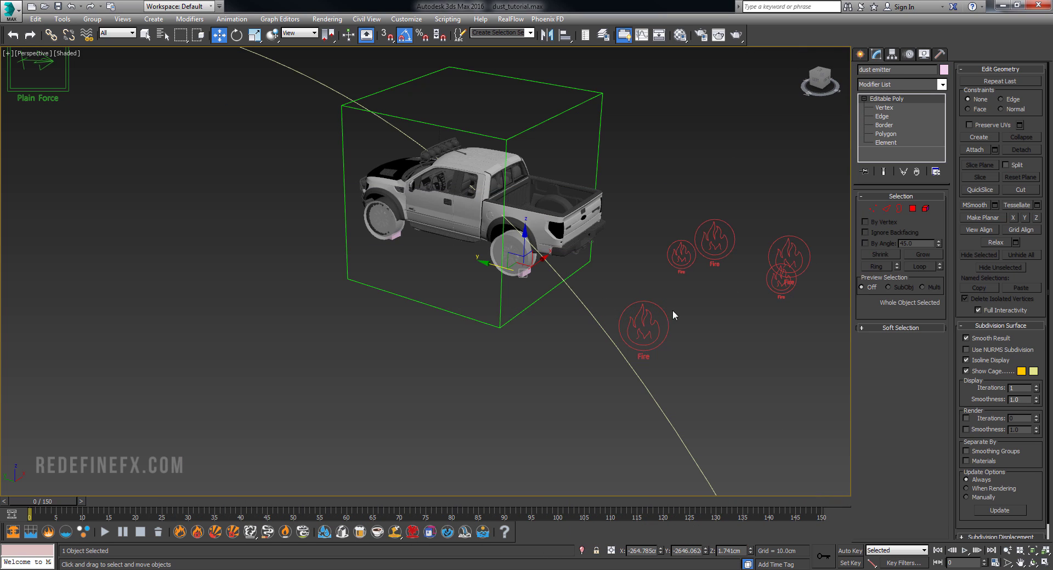
drag(618, 340, 619, 340)
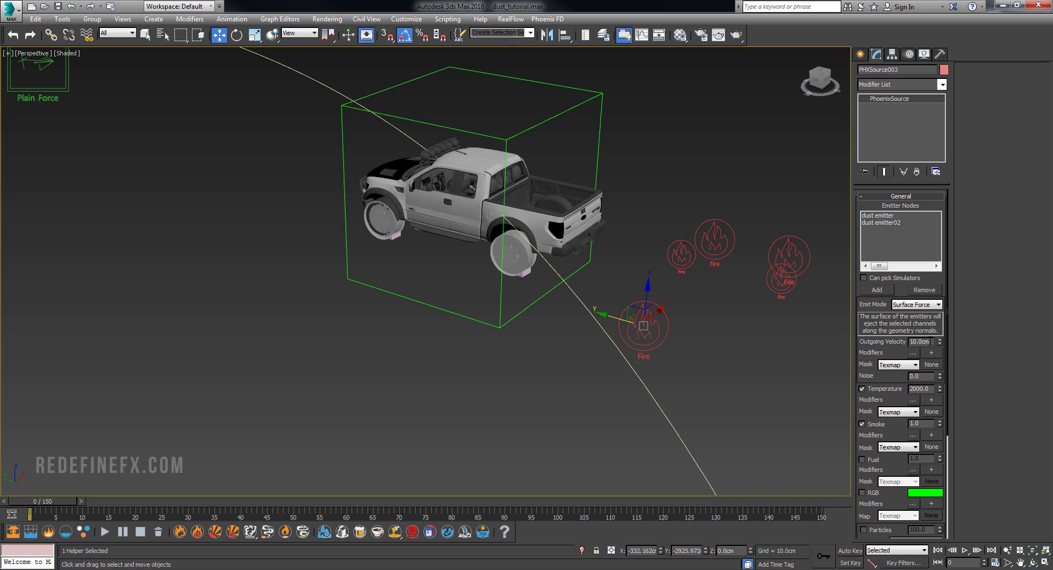
drag(931, 341, 895, 345)
text(100)
key(Return)
Turn off the source's temperature emission and set its polygon ID to 10.
click(886, 390)
drag(890, 435, 897, 368)
drag(877, 491, 884, 418)
drag(879, 453, 881, 410)
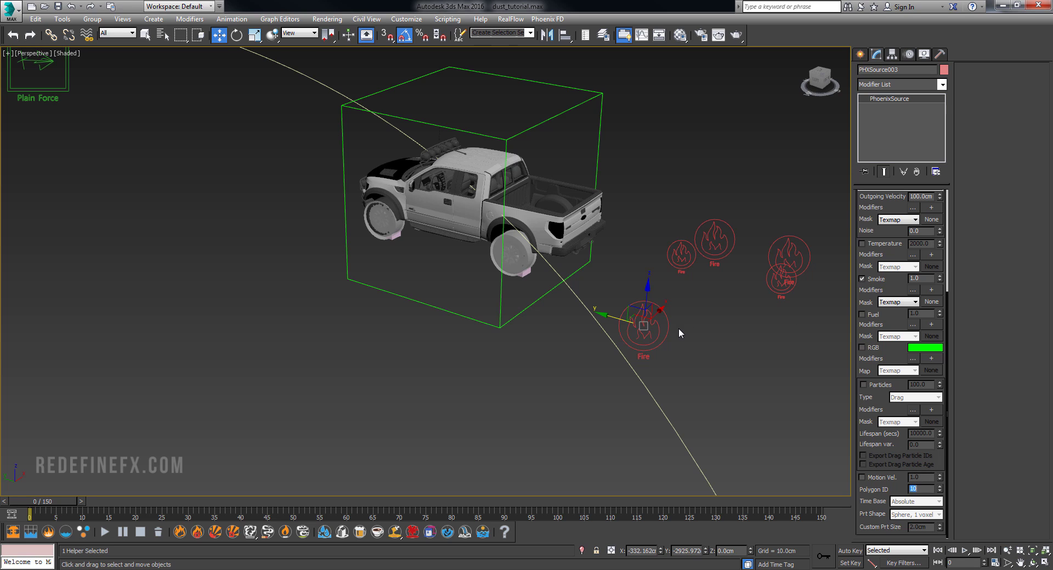
Duplicate the rear-wheel Phoenix source beside the original as one independent copy.
middle_drag(679, 329, 651, 333)
shift+drag(583, 333, 647, 352)
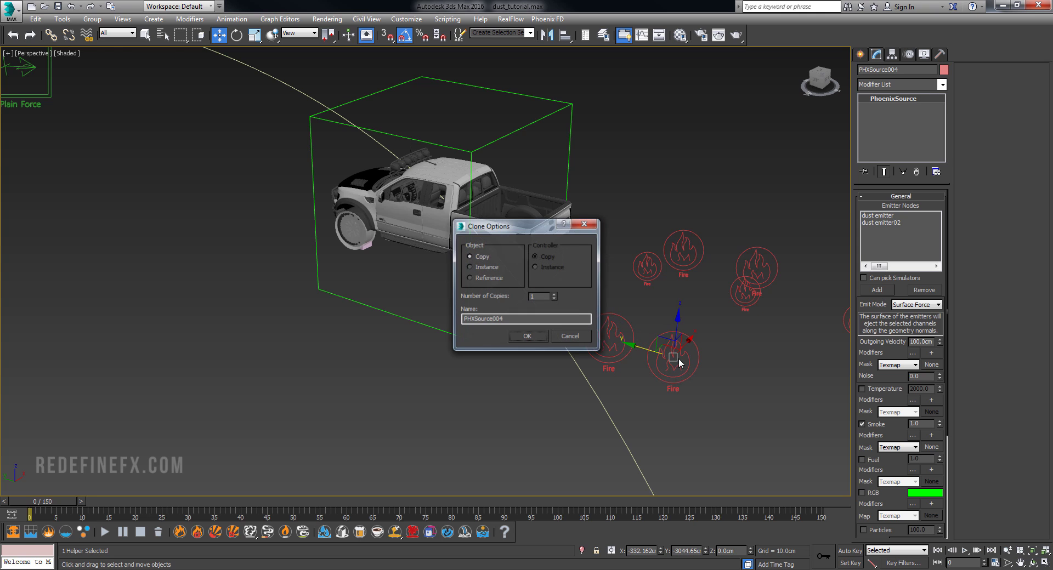
click(528, 338)
Replace the copied source's emitter nodes with the dust emitters of the two front wheels.
click(877, 290)
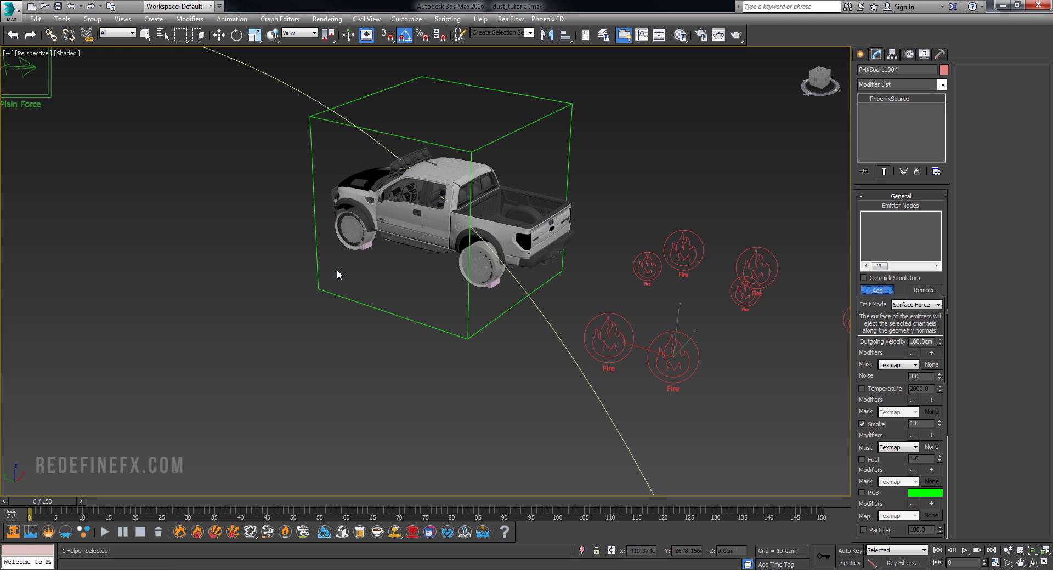
scroll(340, 273, up, 8)
click(355, 245)
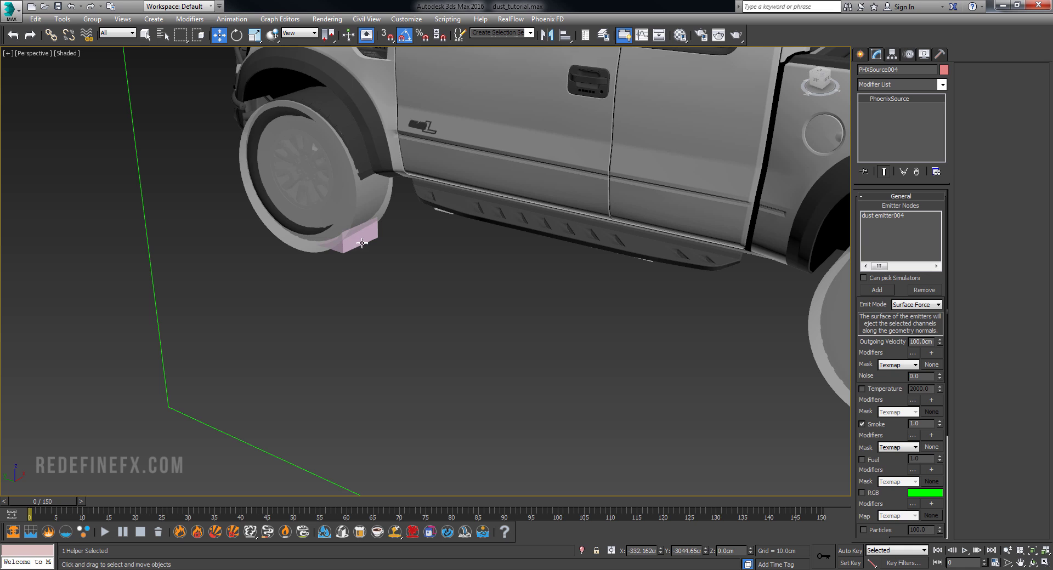
alt+middle_drag(538, 231, 542, 162)
scroll(470, 240, down, 10)
click(877, 291)
scroll(474, 249, up, 9)
click(464, 334)
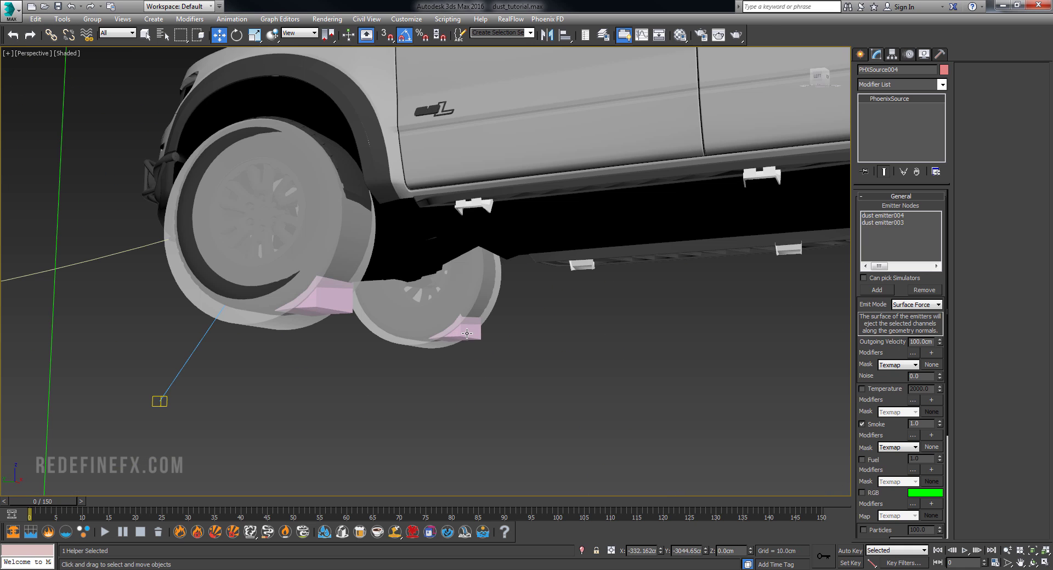
Set the front-wheel source's outgoing velocity to 250 cm and check its polygon ID.
double_click(928, 341)
text(250)
key(Return)
scroll(886, 428, down, 5)
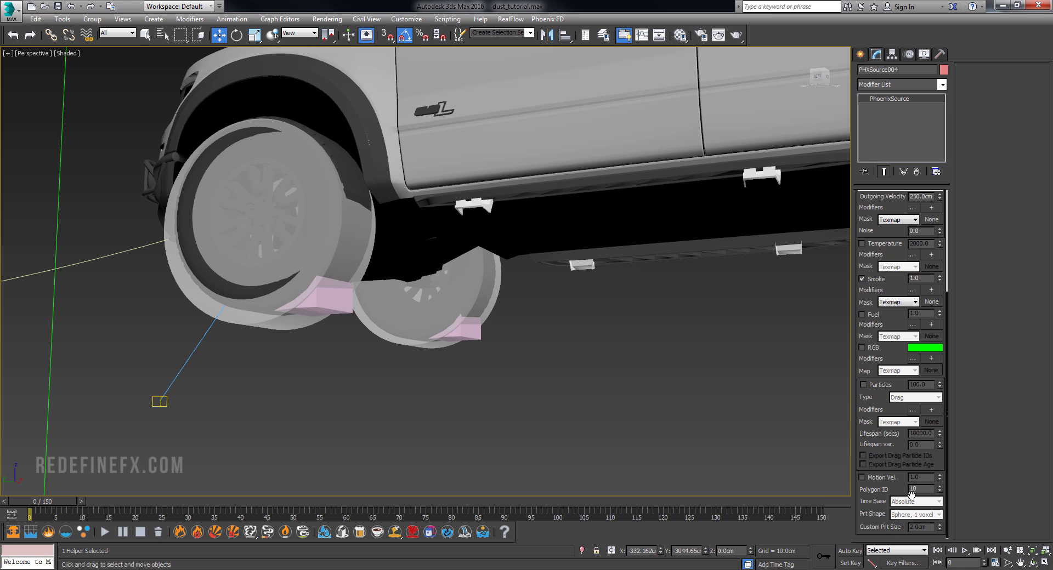
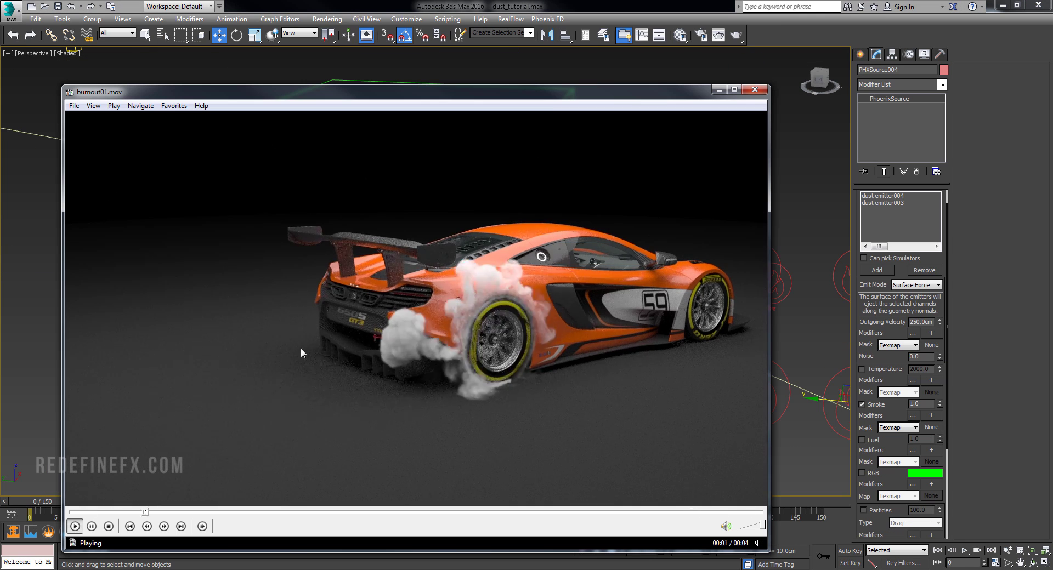
Review how smoke leaves the spinning rear wheel in the burnout01.mov clip, and return to the scene.
key(space)
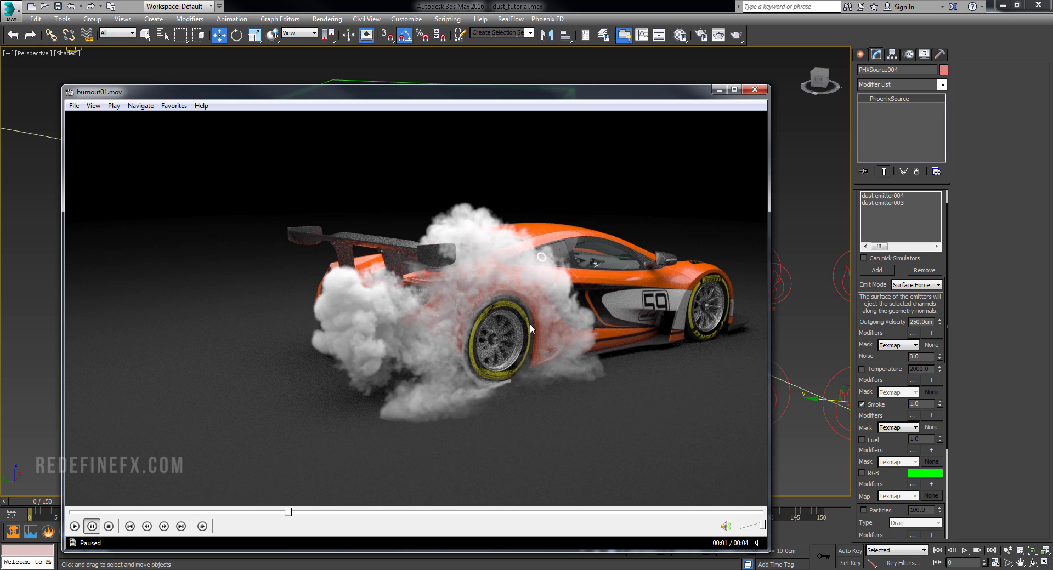
key(space)
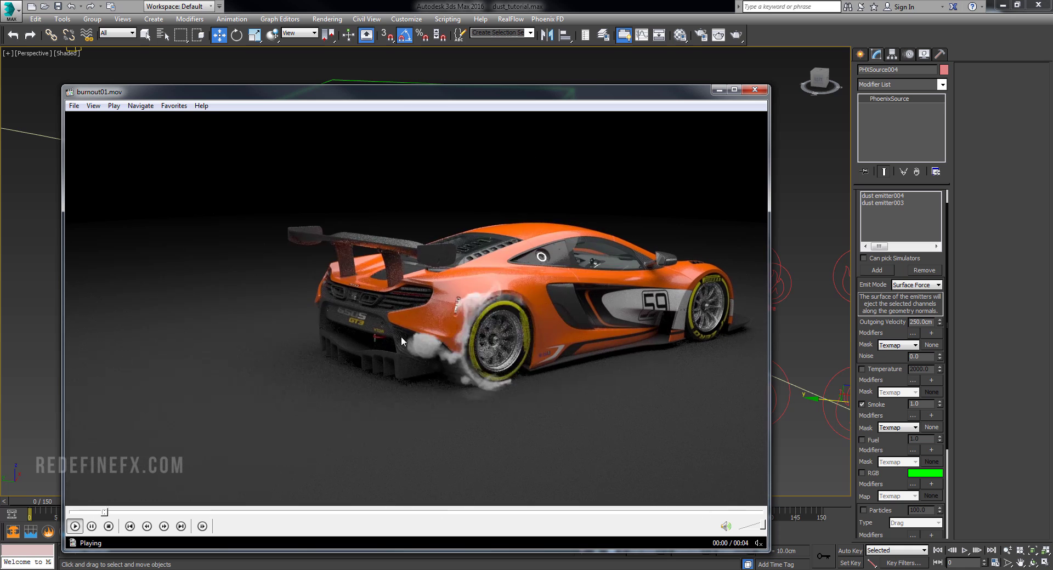
key(space)
click(719, 90)
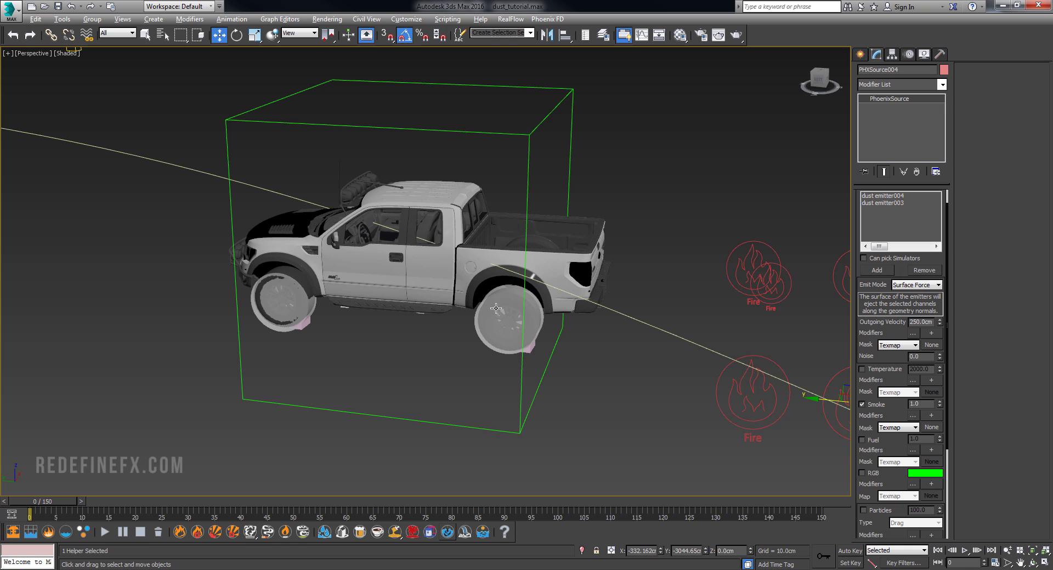
Select the motion velocity wheel cylinder on the near rear wheel and toggle its see-through display off and on.
alt+middle_drag(496, 308, 509, 305)
scroll(509, 306, up, 10)
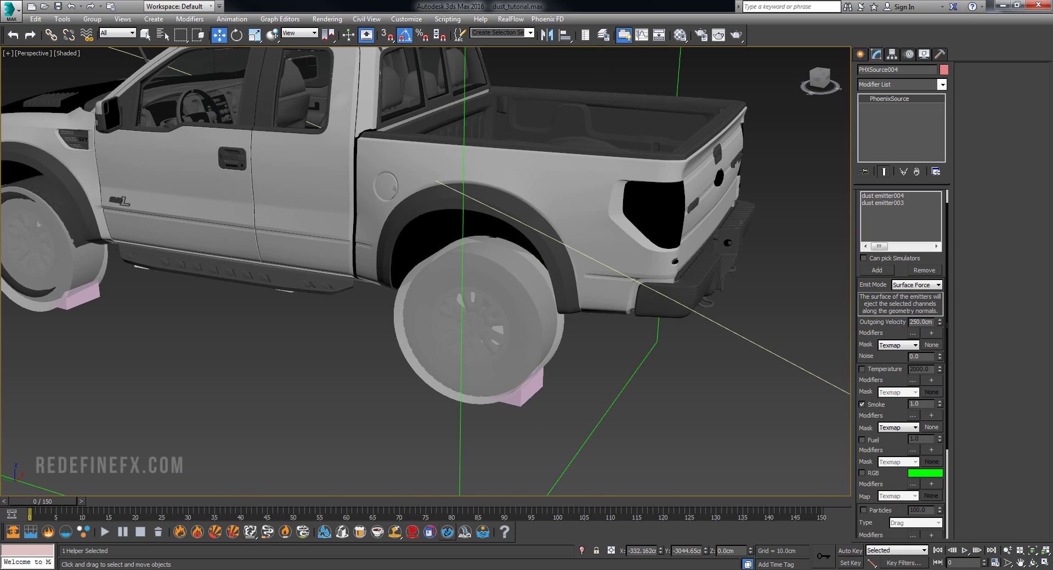
click(516, 284)
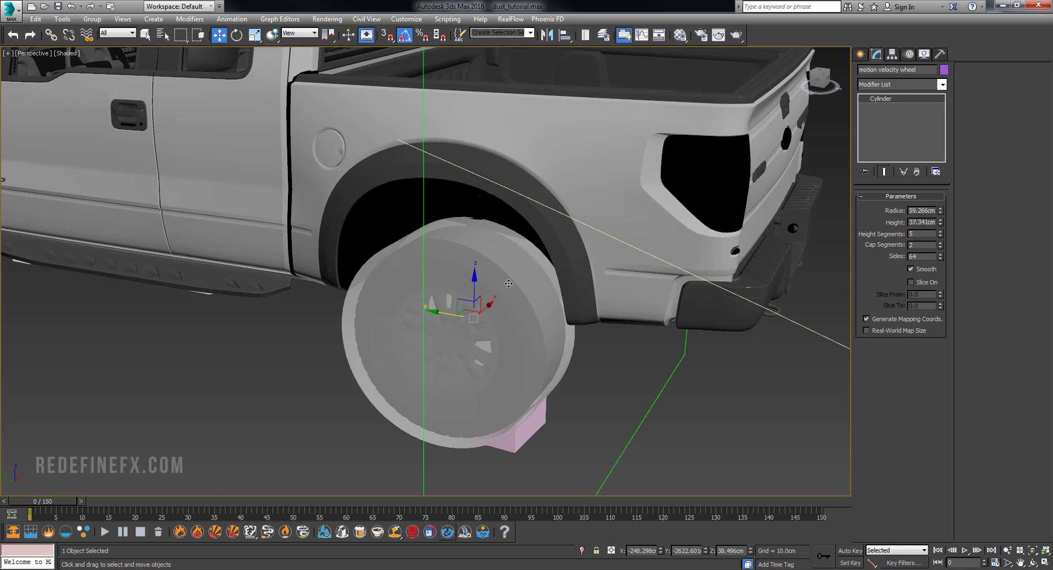
key(alt+x)
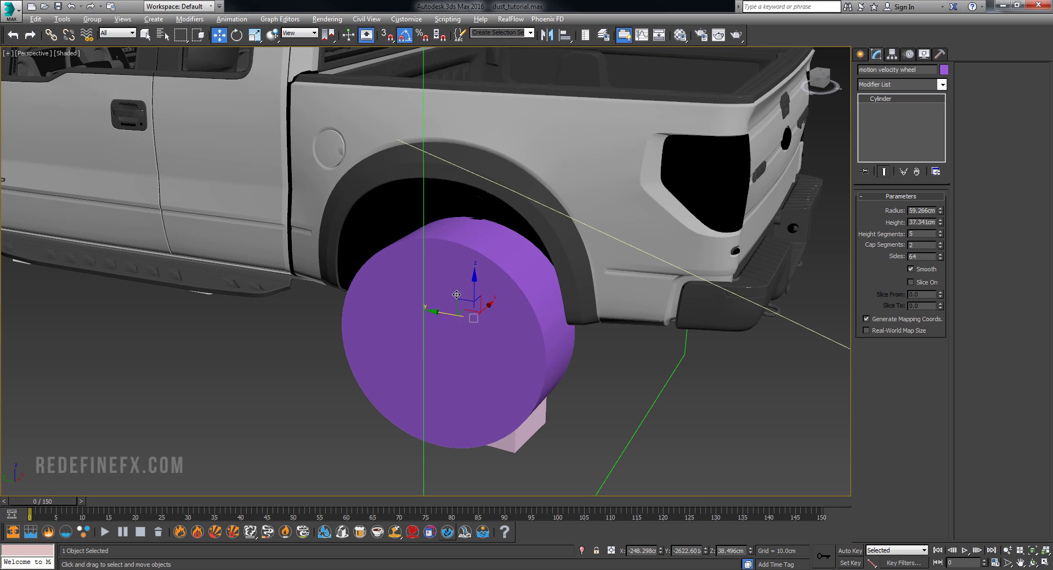
key(alt+x)
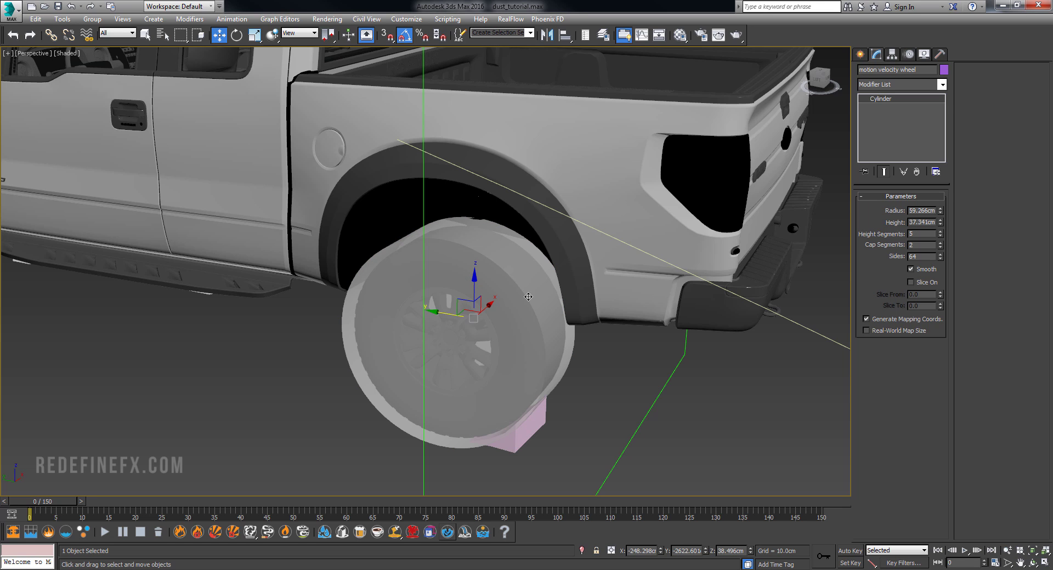
Create a wheel-shaped cylinder with a radius of about 50.5 cm on the ground beside the near rear wheel.
click(860, 53)
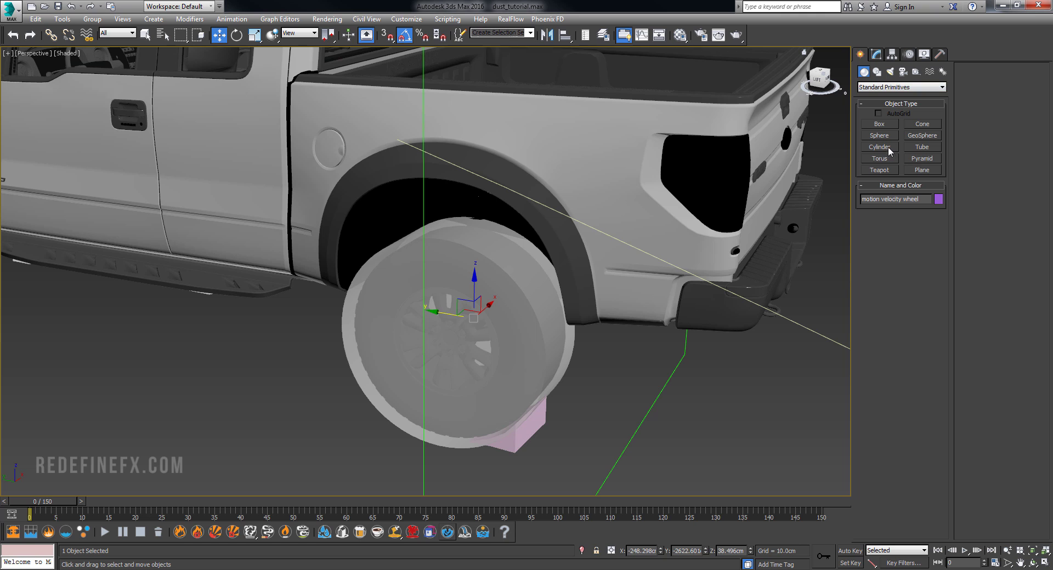
click(878, 147)
middle_drag(263, 493, 331, 353)
drag(331, 371, 380, 428)
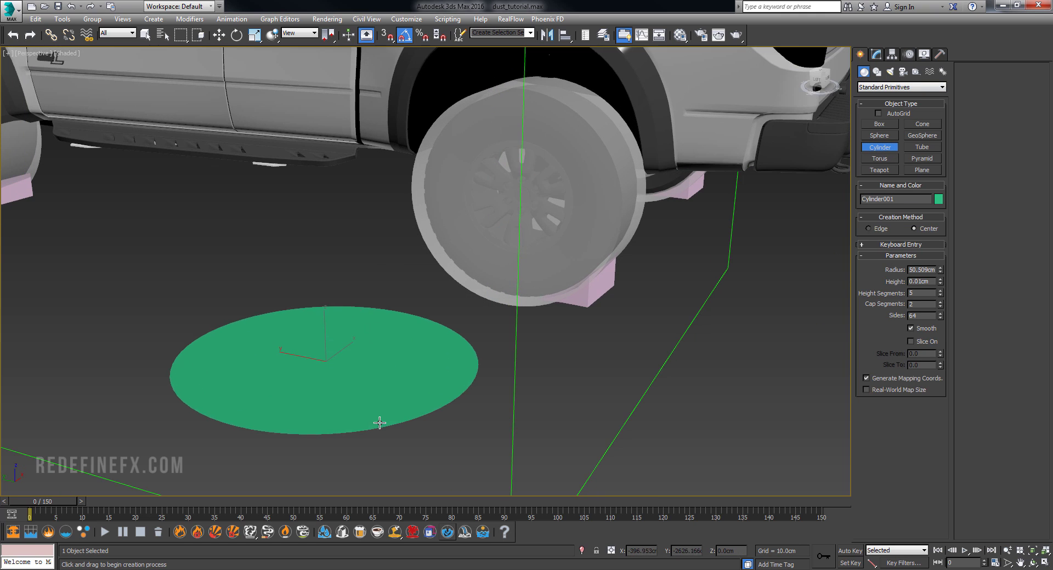
click(351, 346)
Rotate the demonstration cylinder 90 degrees about Y and align its center and orientation to the near rear motion velocity wheel.
key(e)
drag(329, 323, 341, 296)
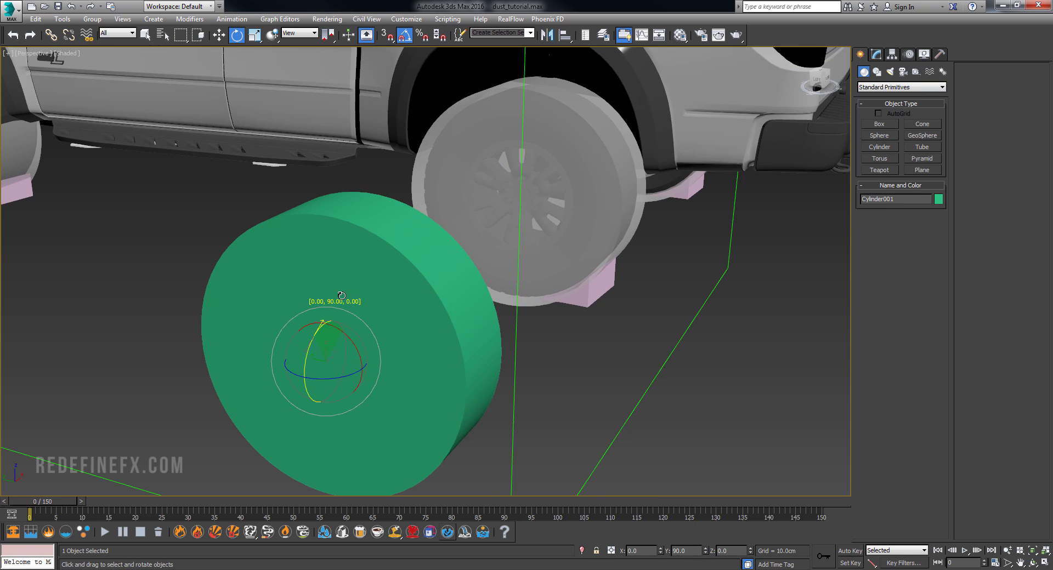
alt+middle_drag(341, 295, 313, 289)
click(564, 36)
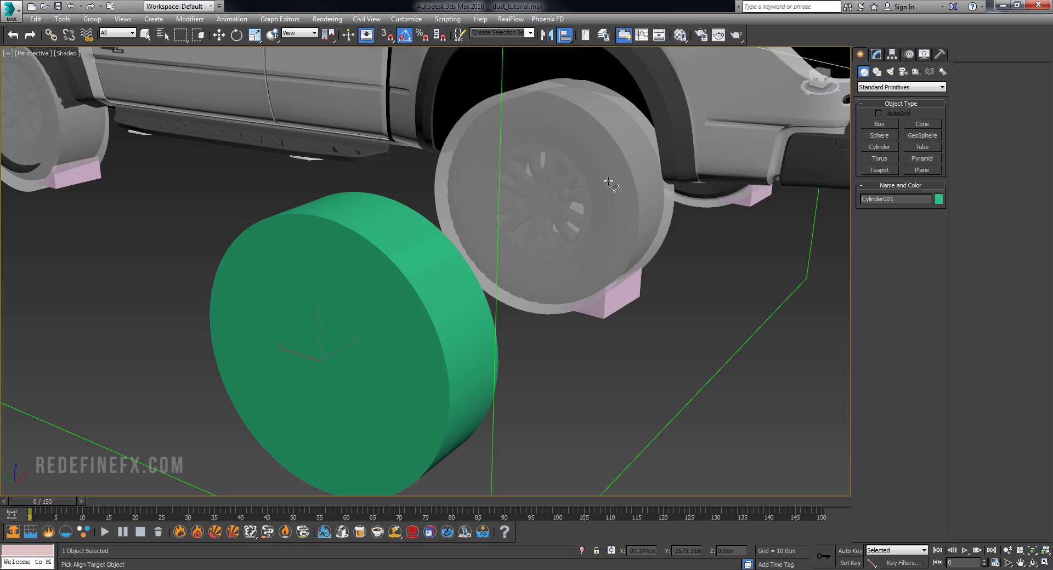
click(609, 182)
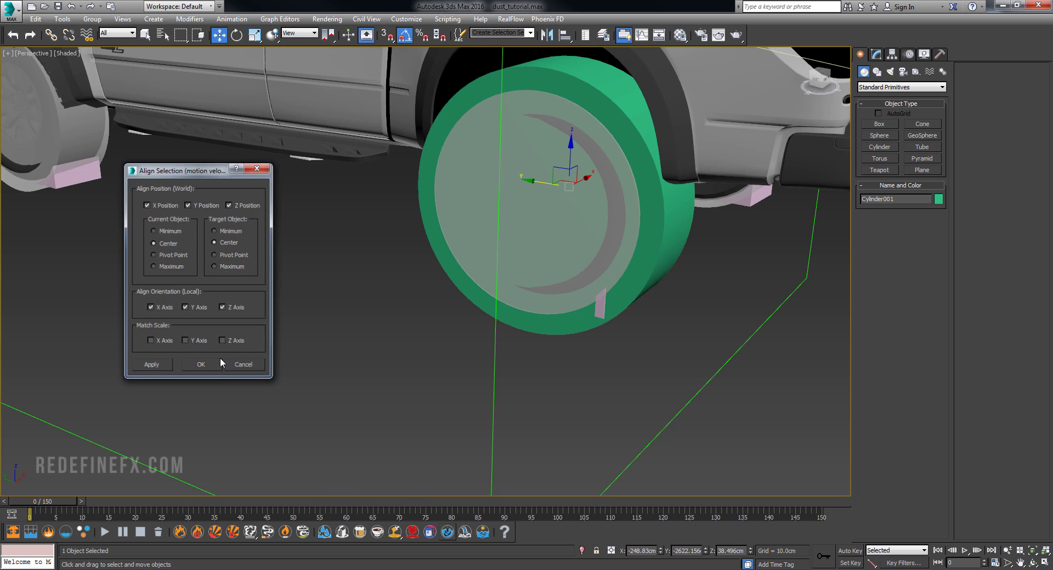
click(211, 366)
Examine how the motion velocity wheel cylinder surrounds the near rear tire and overlaps its dust emitter.
scroll(627, 269, up, 3)
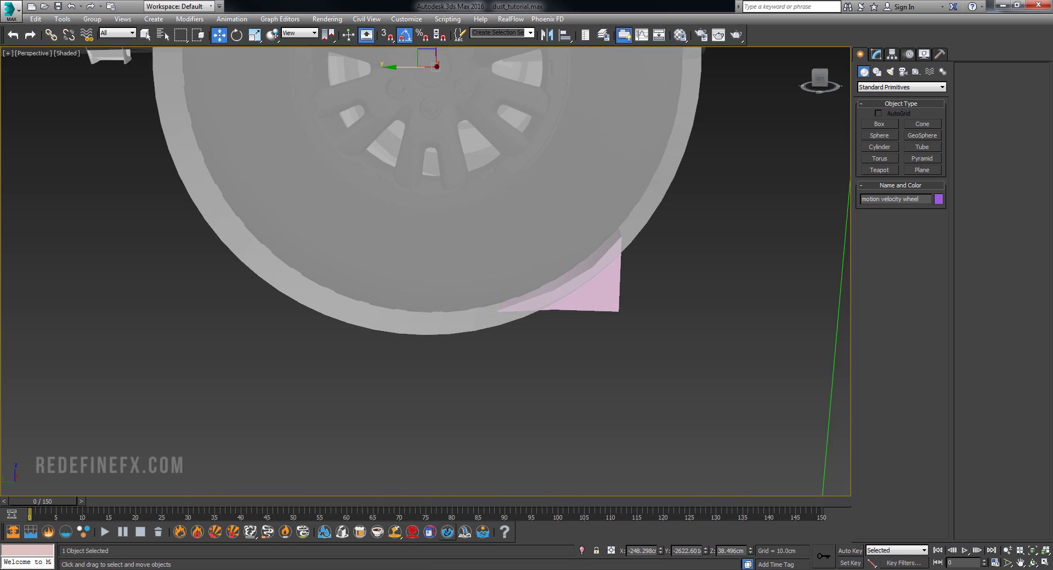
scroll(660, 149, down, 1)
middle_drag(661, 149, 658, 328)
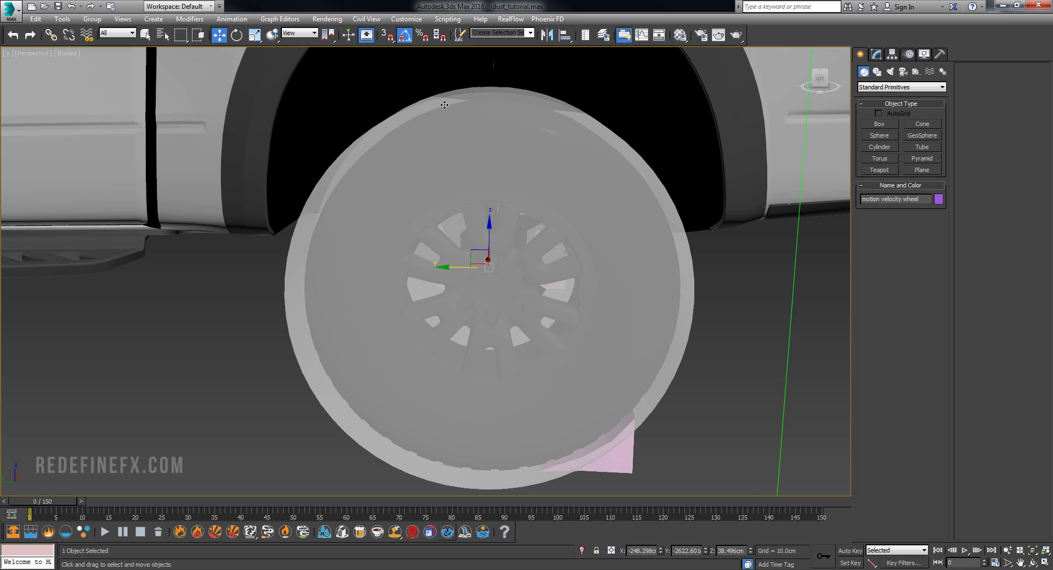
alt+middle_drag(656, 274, 634, 339)
click(612, 360)
alt+middle_drag(616, 380, 619, 350)
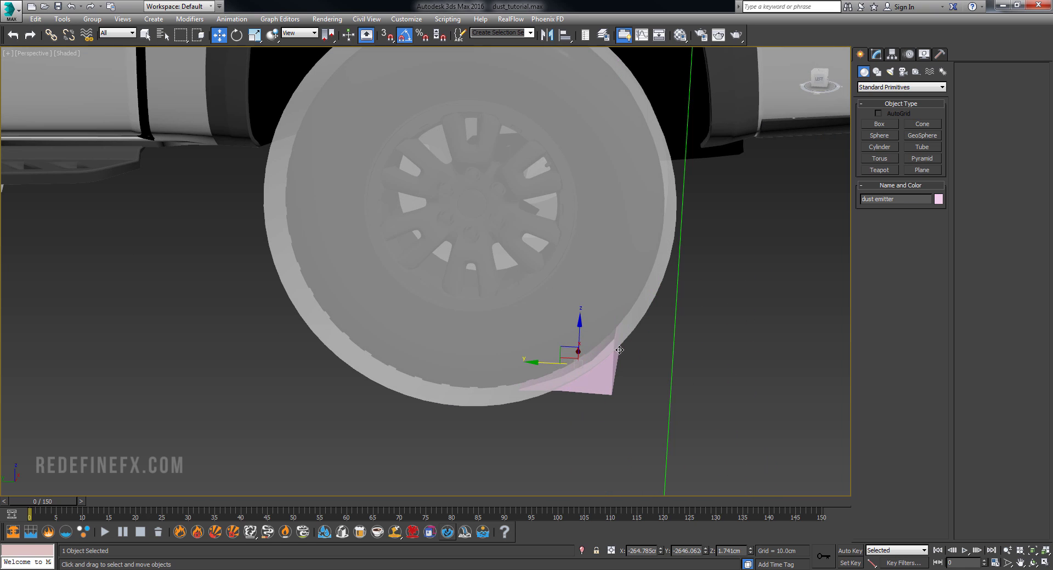
click(655, 147)
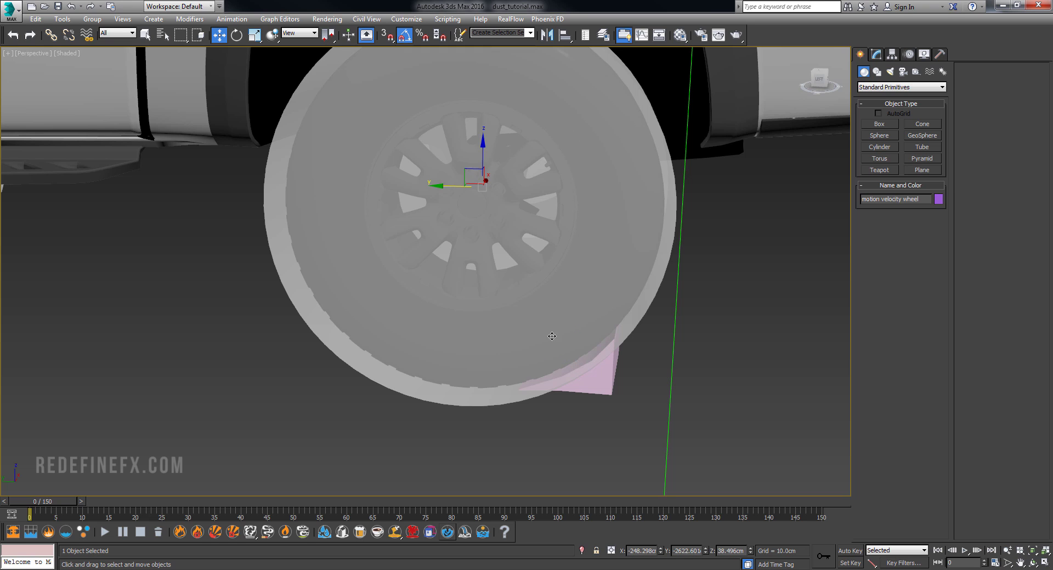
scroll(622, 222, down, 5)
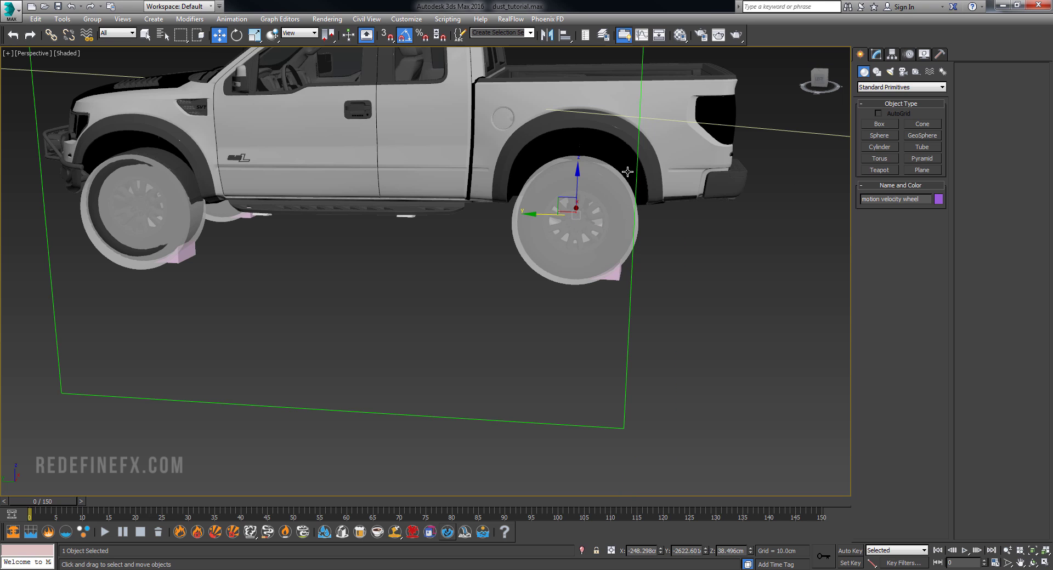
alt+middle_drag(571, 213, 578, 255)
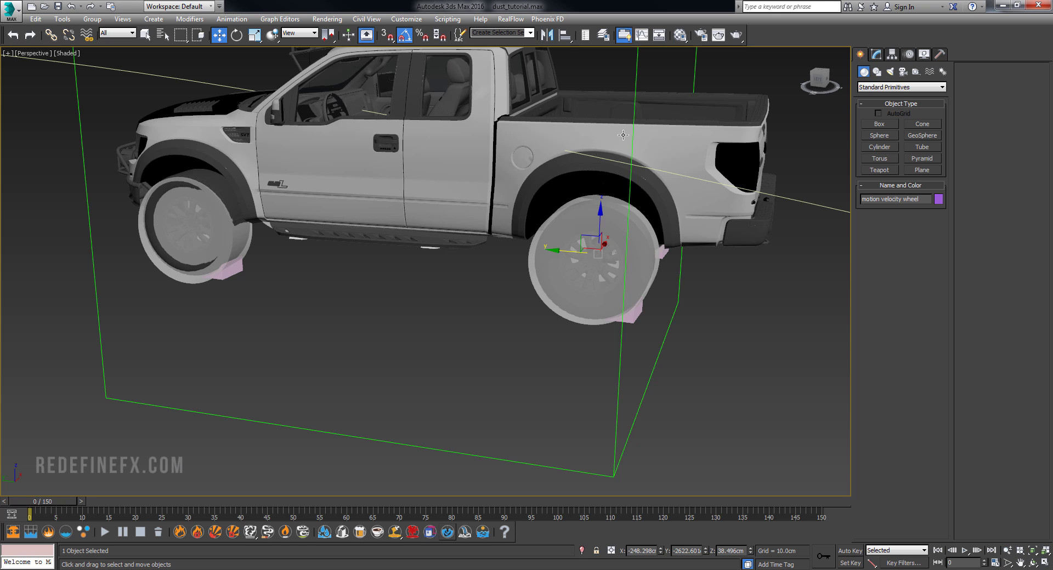
alt+middle_drag(629, 241, 613, 246)
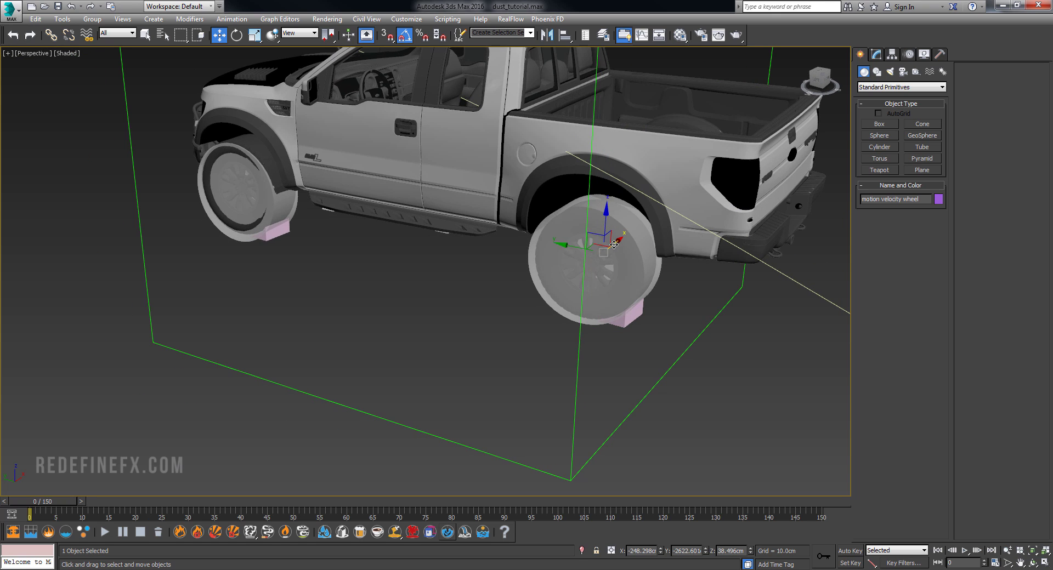
Move the near rear motion velocity wheel cylinder off the tire and undo the move.
drag(614, 246, 497, 253)
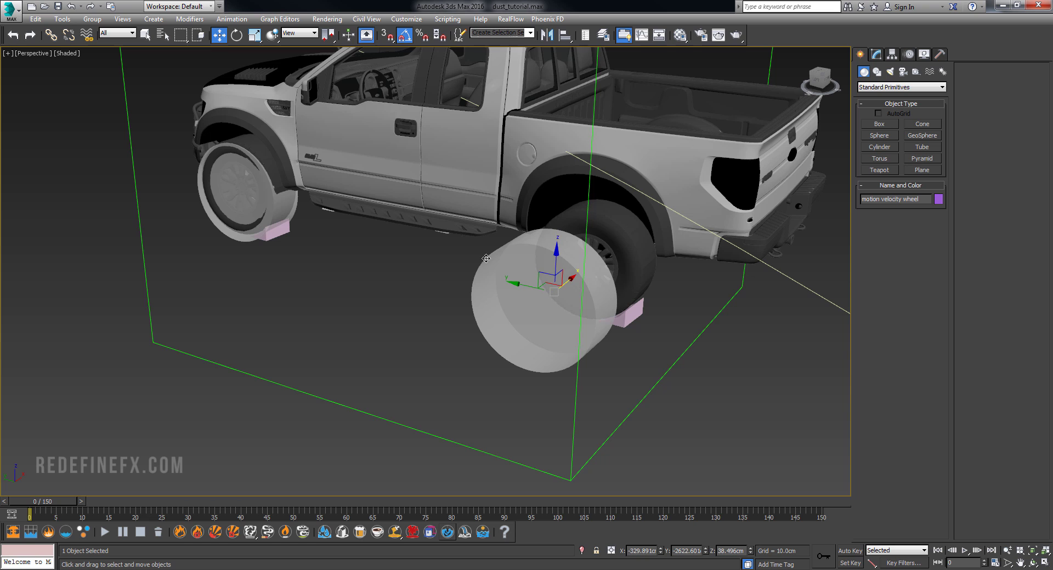
key(ctrl+z)
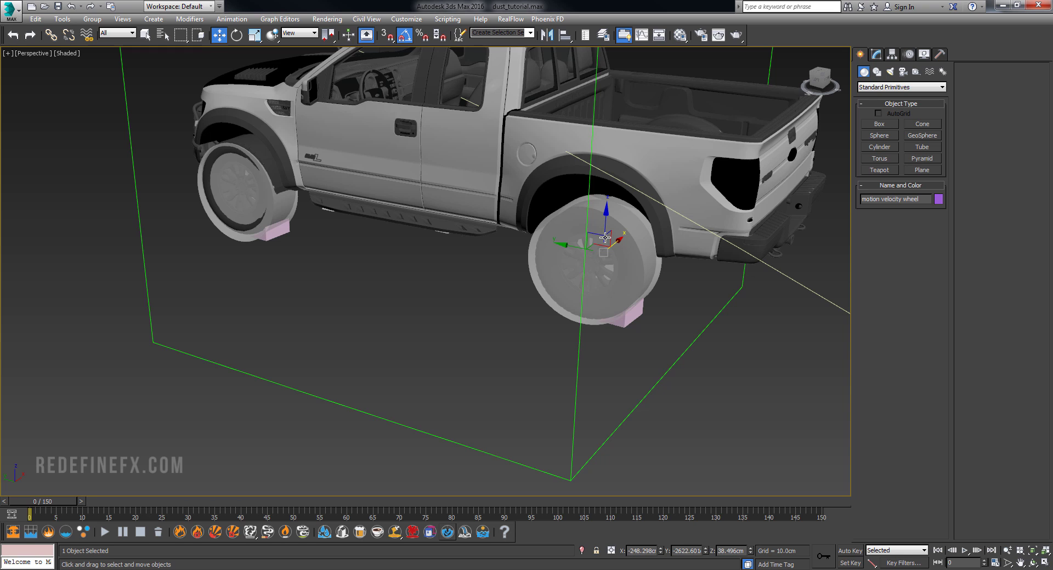
alt+middle_drag(605, 245, 578, 248)
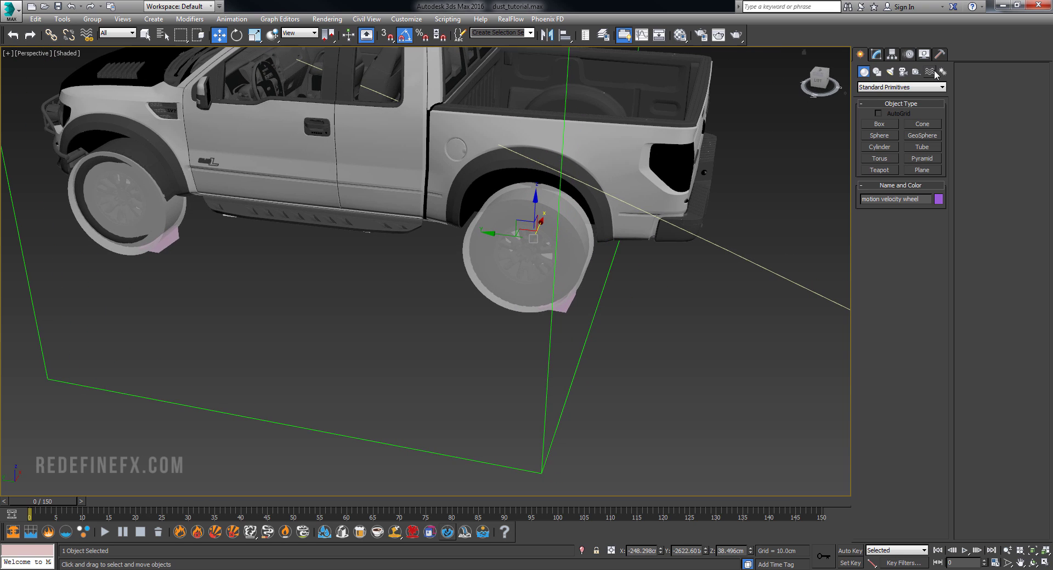
Create a Phoenix FD fire source on the ground behind the truck's rear bumper and open its parameters.
click(916, 71)
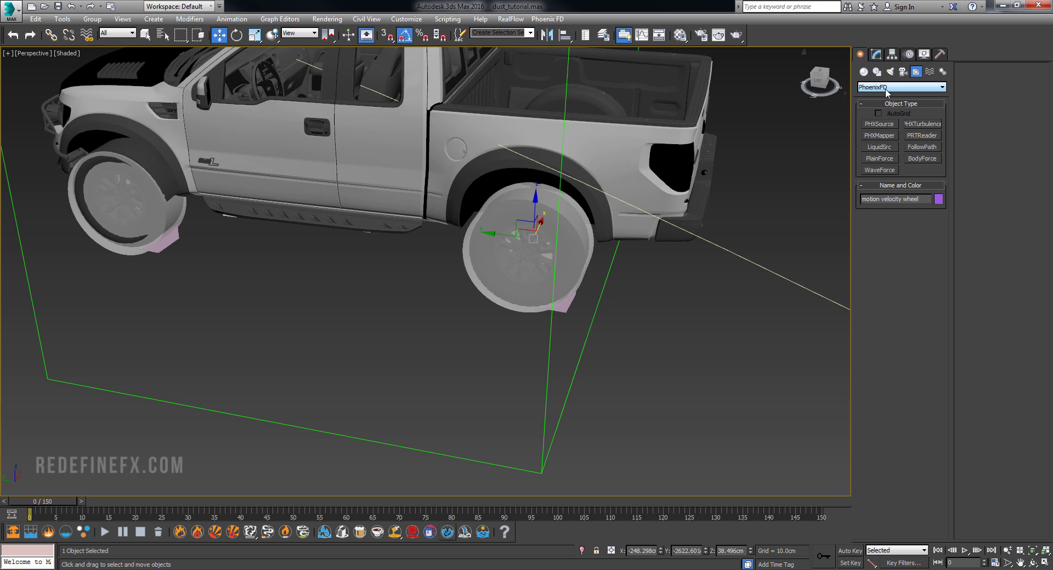
click(879, 124)
drag(703, 320, 764, 347)
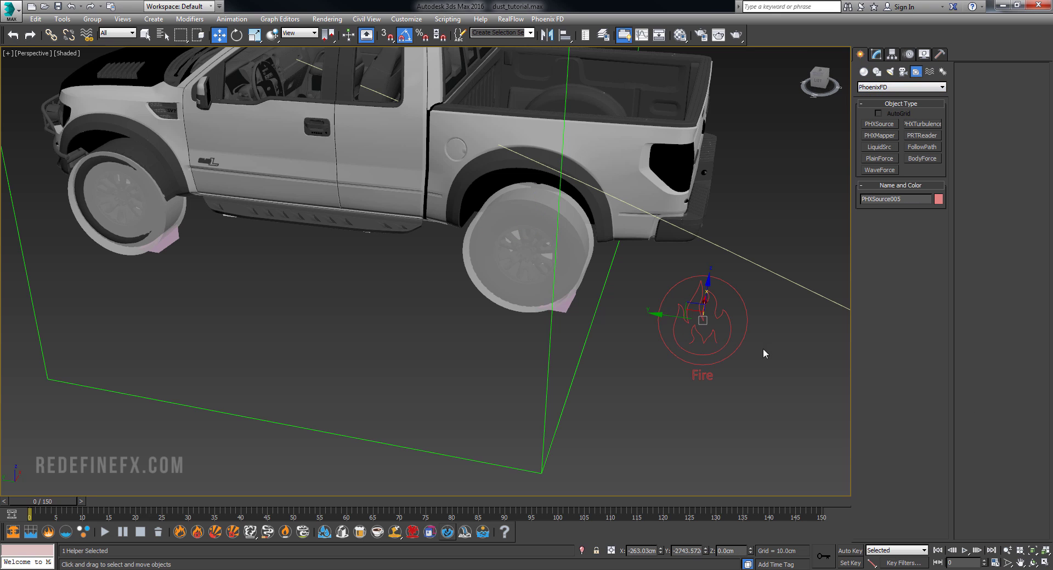
click(876, 54)
scroll(424, 216, down, 3)
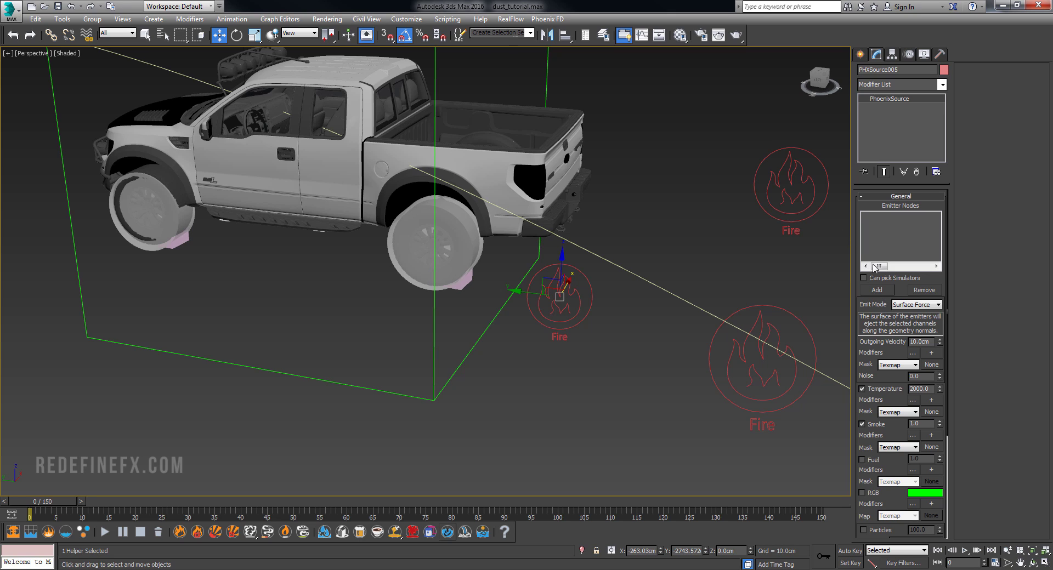
Add motion velocity wheel, wheel02, wheel003 and wheel004 as emitter nodes of the new Phoenix source.
click(876, 290)
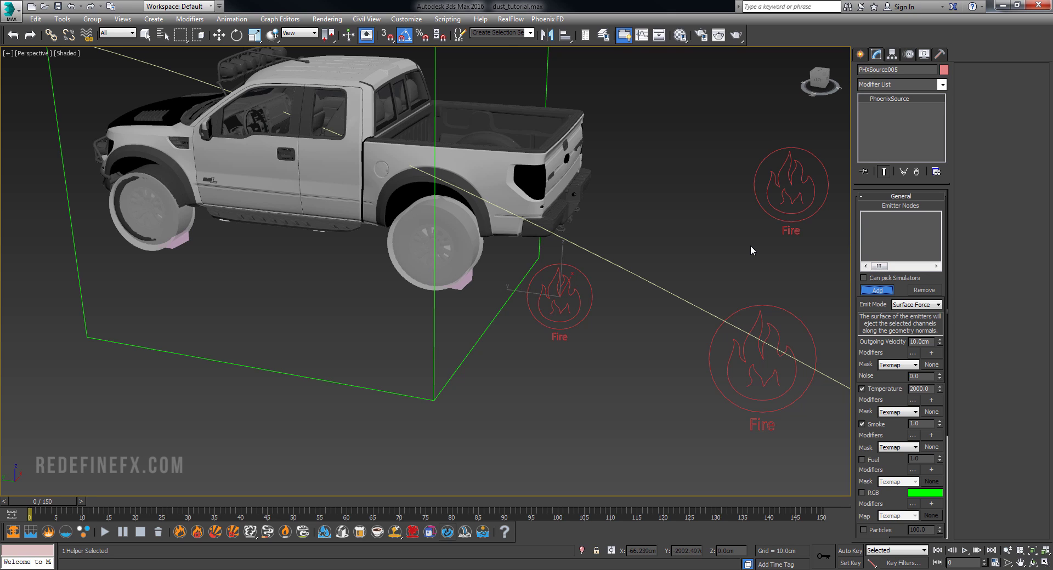
key(h)
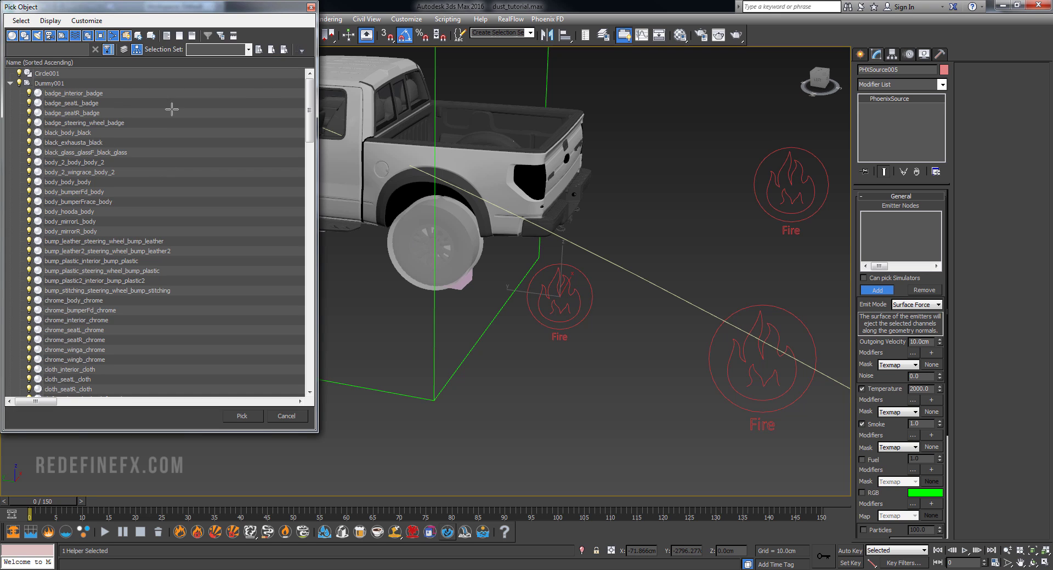
drag(309, 132, 309, 370)
click(79, 142)
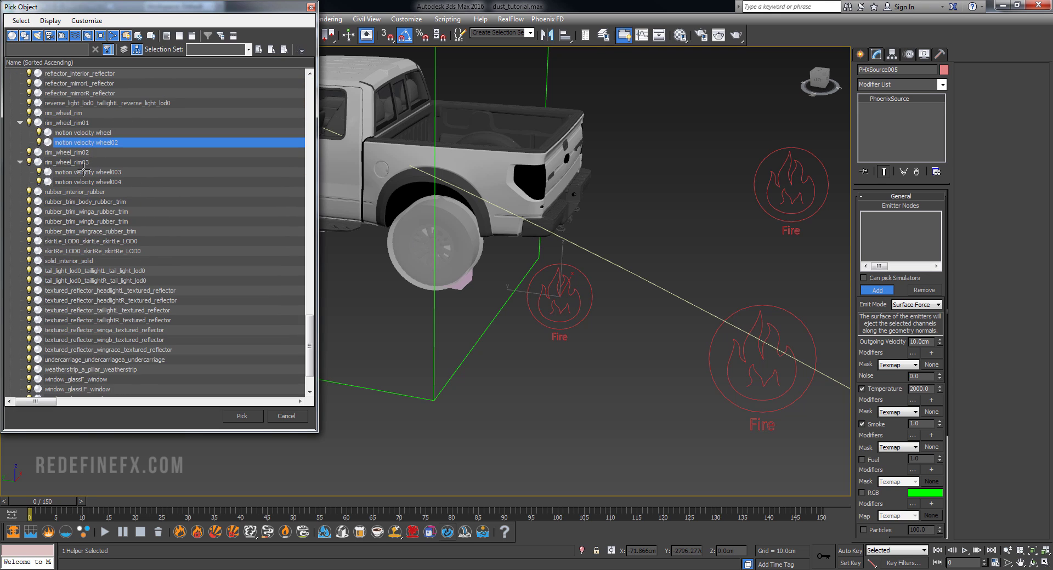
ctrl+click(88, 133)
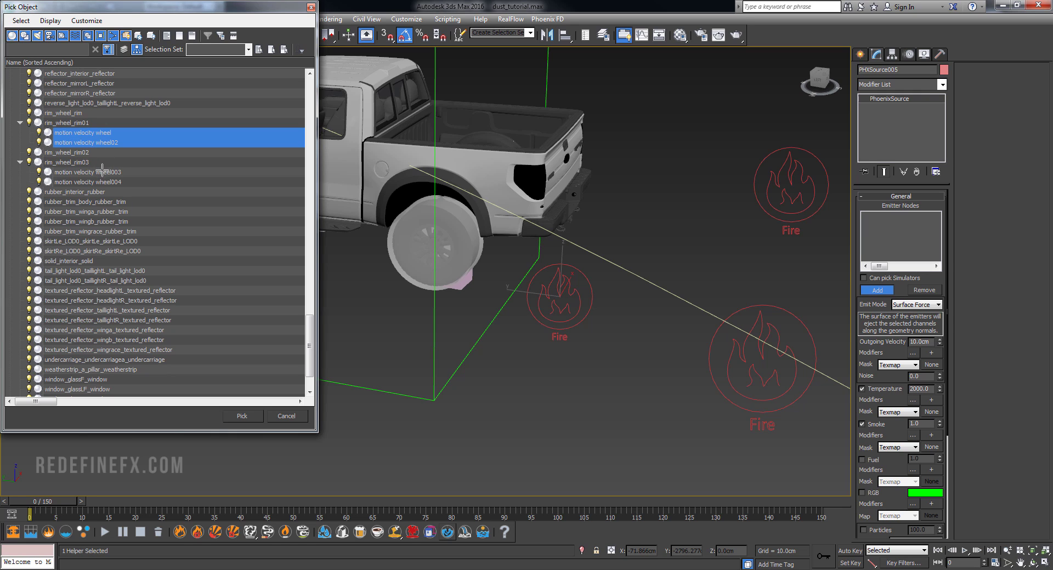
ctrl+click(101, 172)
ctrl+click(98, 183)
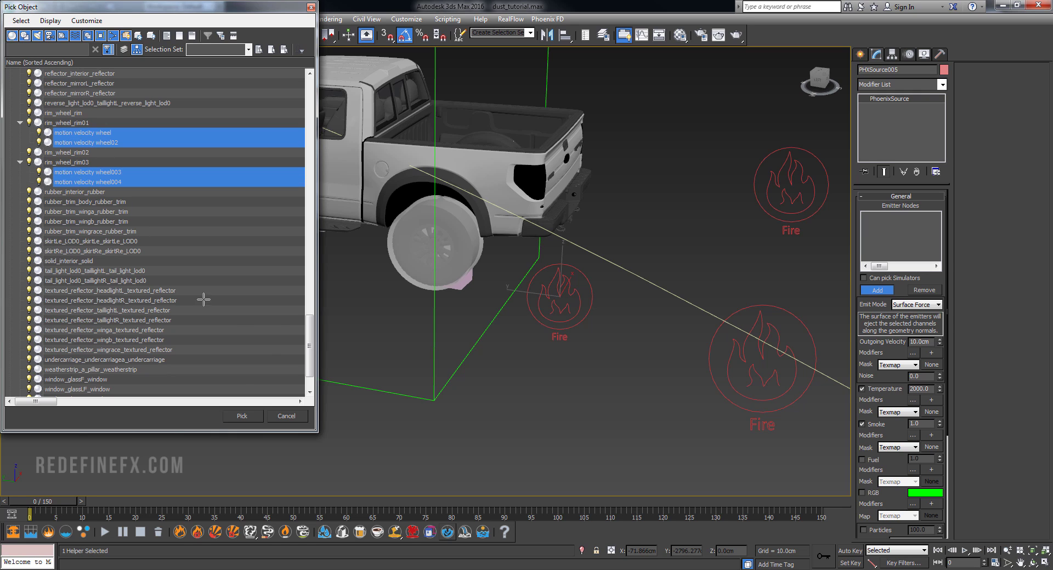
click(242, 416)
Disable temperature and smoke on the wheel source and set its motion velocity to 0.2.
click(886, 389)
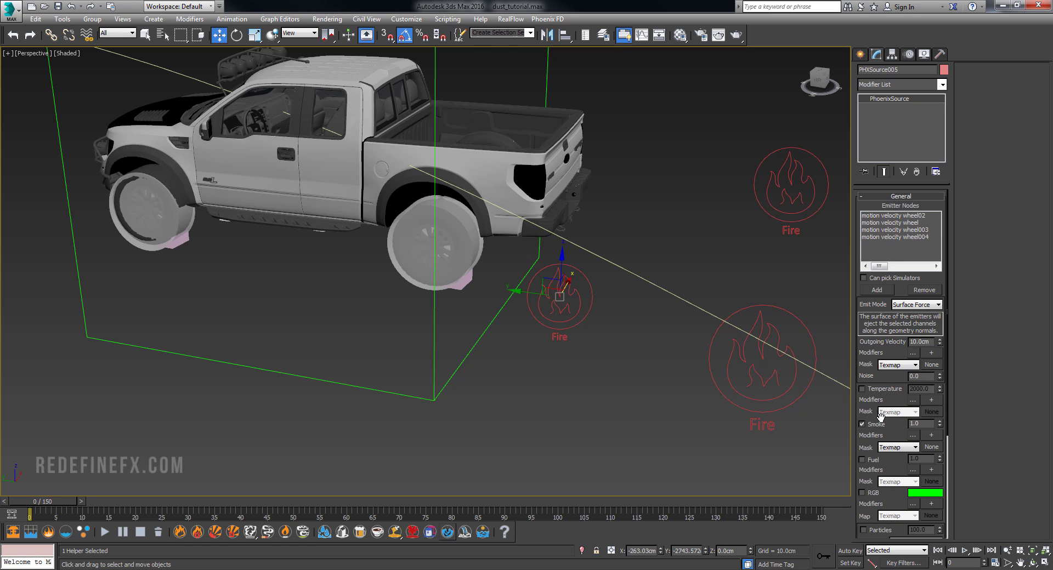
click(872, 426)
drag(893, 458, 889, 322)
scroll(889, 322, down, 1)
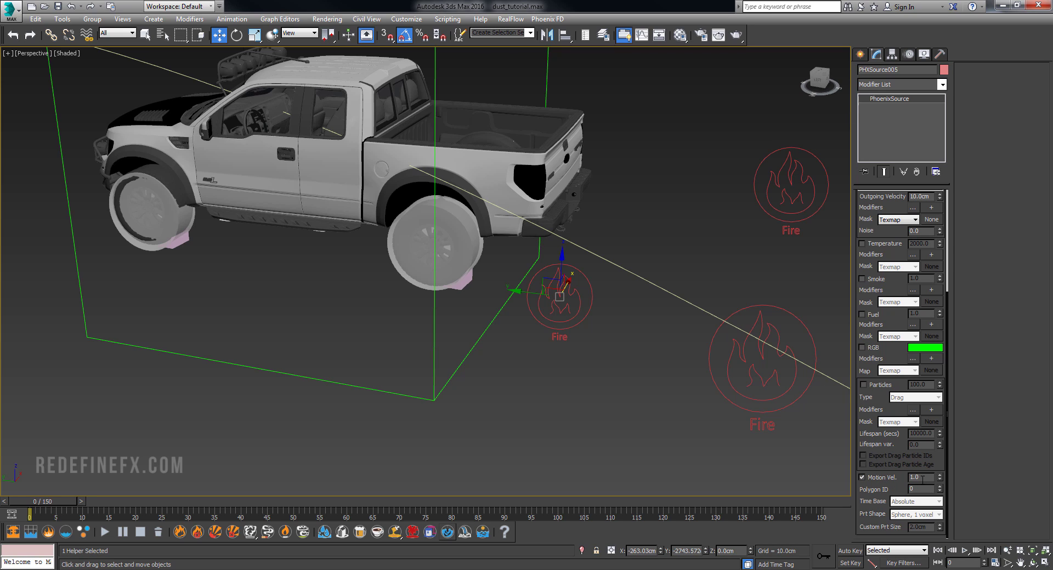
double_click(925, 476)
Switch to the media player and examine the wheel smoke in burnout01.mov and the dust in car dust clean.mov.
click(746, 569)
click(473, 292)
click(454, 295)
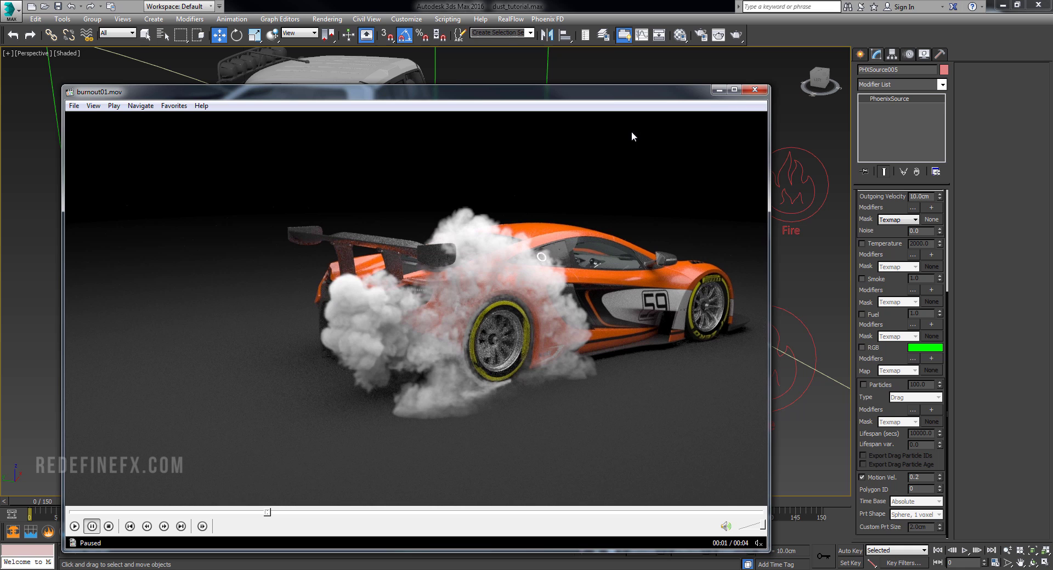
click(755, 89)
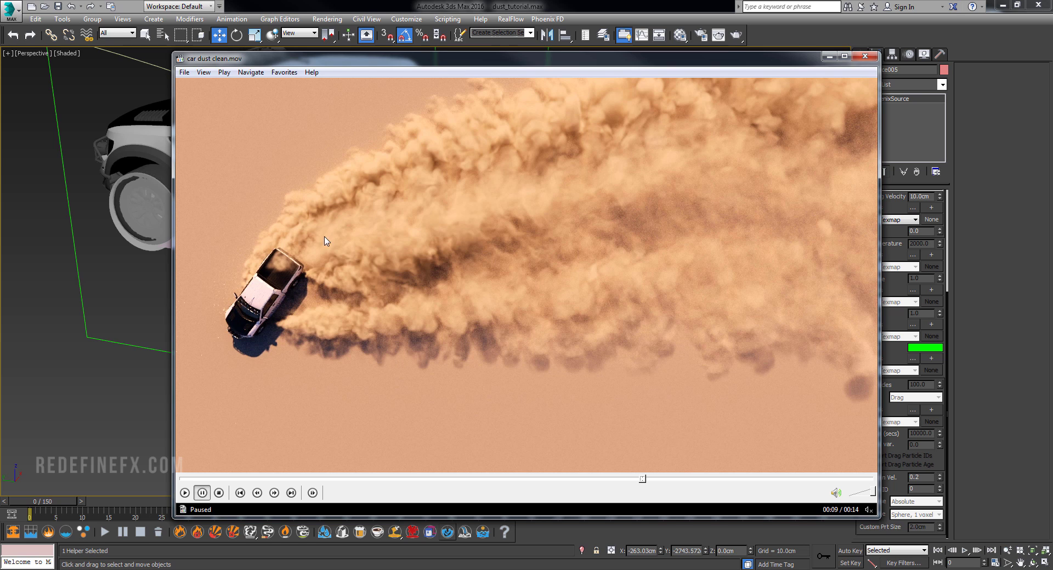
click(864, 56)
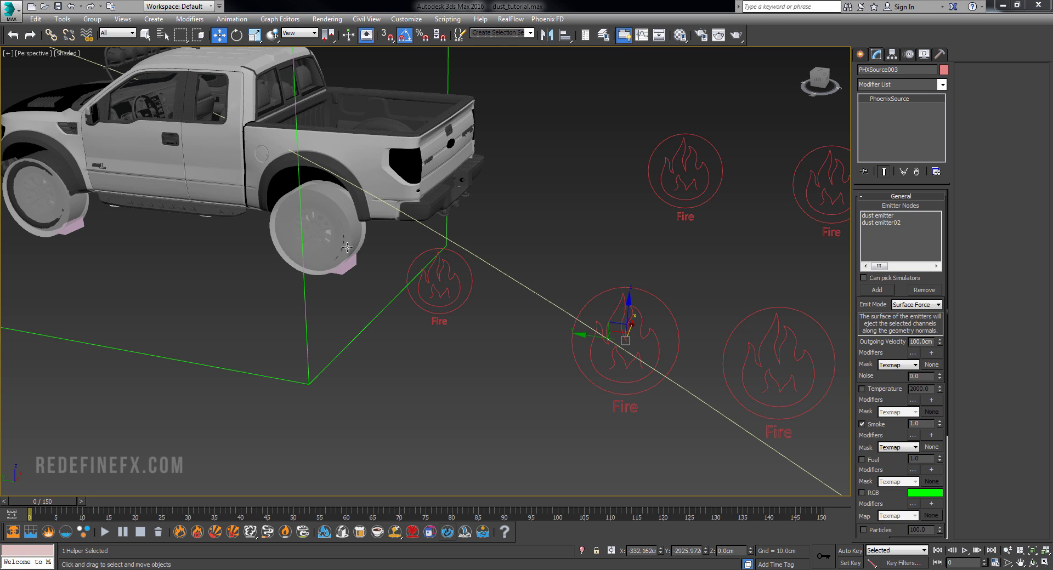
Inspect the near rear dust emitter and its source's noise setting, and compare them with the dust breakup in car dust clean.mov.
click(349, 267)
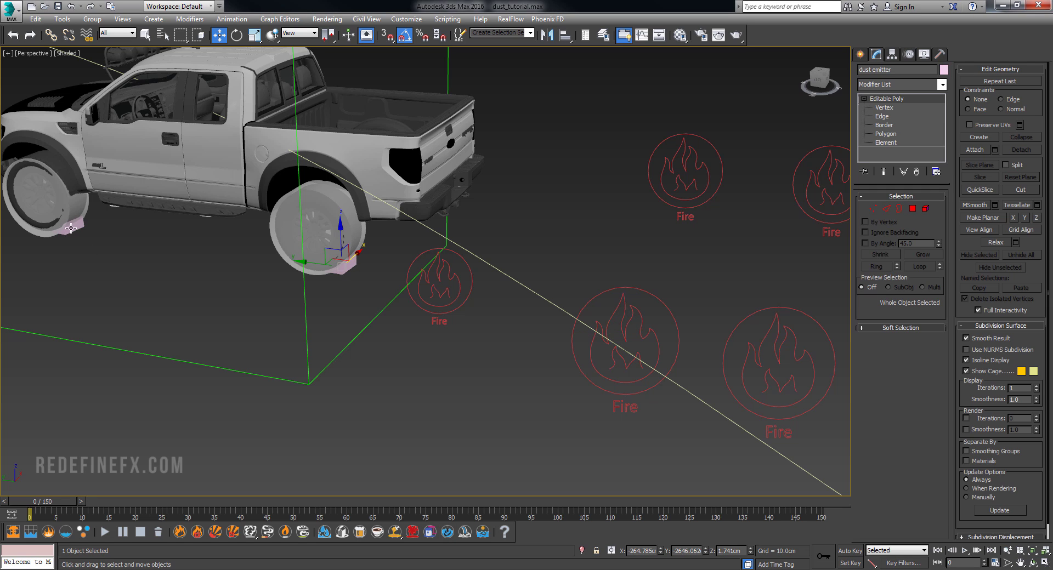
click(657, 353)
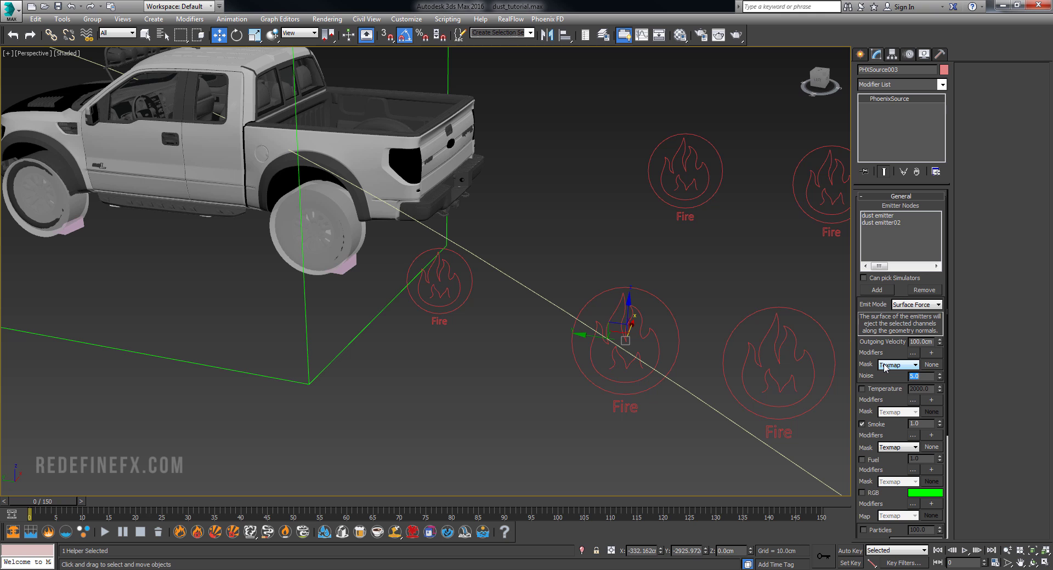
click(713, 569)
key(space)
key(space)
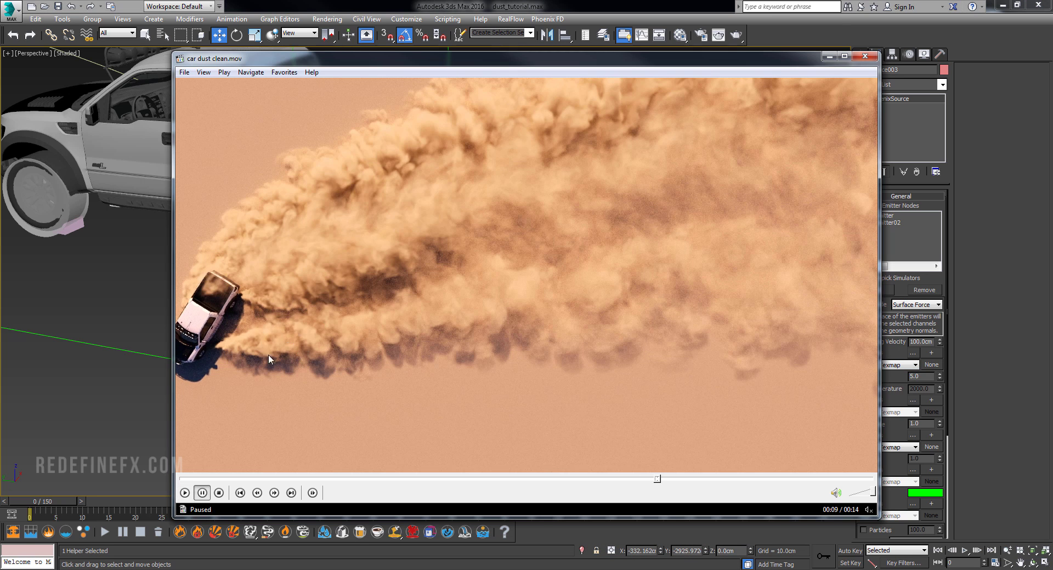
key(space)
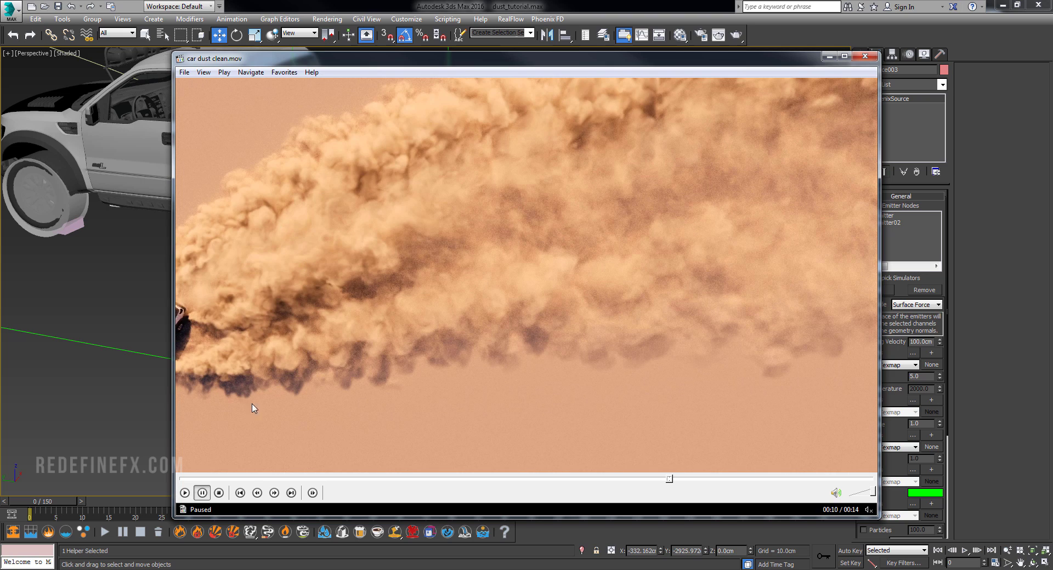
Replay car dust clean.mov from several points to examine the dust trailing behind the truck's wheels, and return to 3ds Max.
click(252, 479)
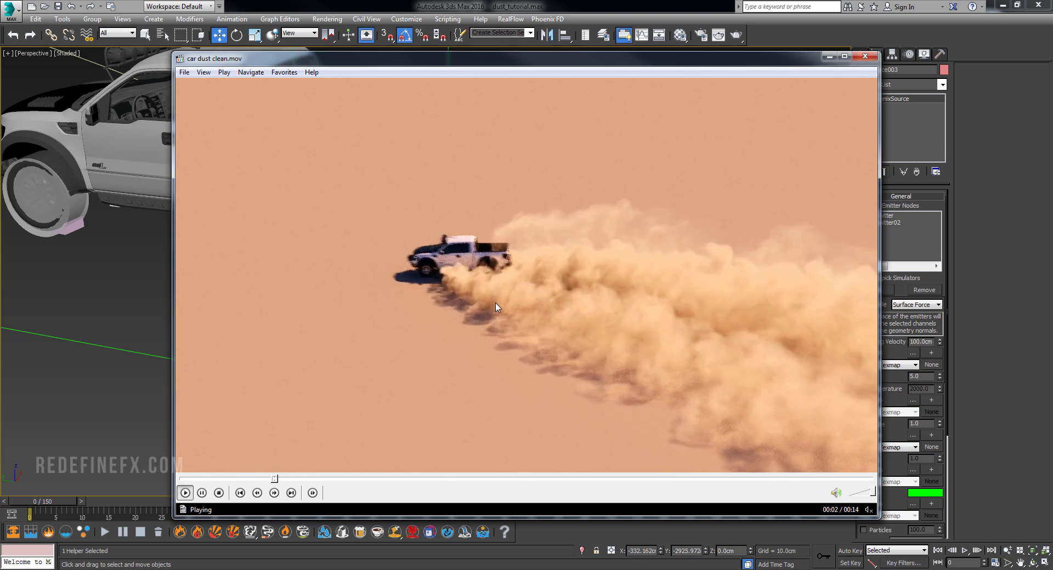
key(space)
key(space)
key(space)
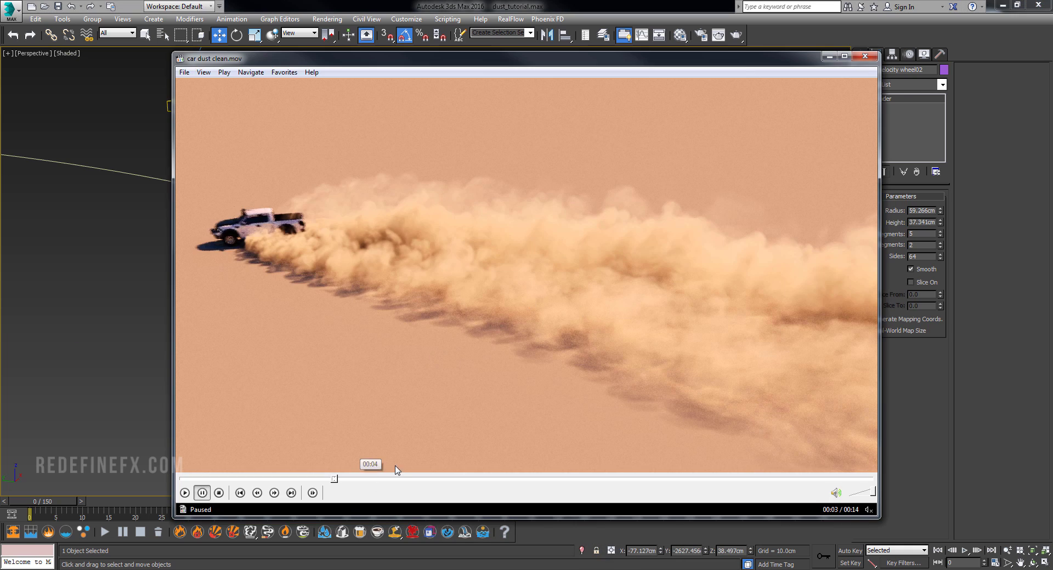
click(402, 479)
key(space)
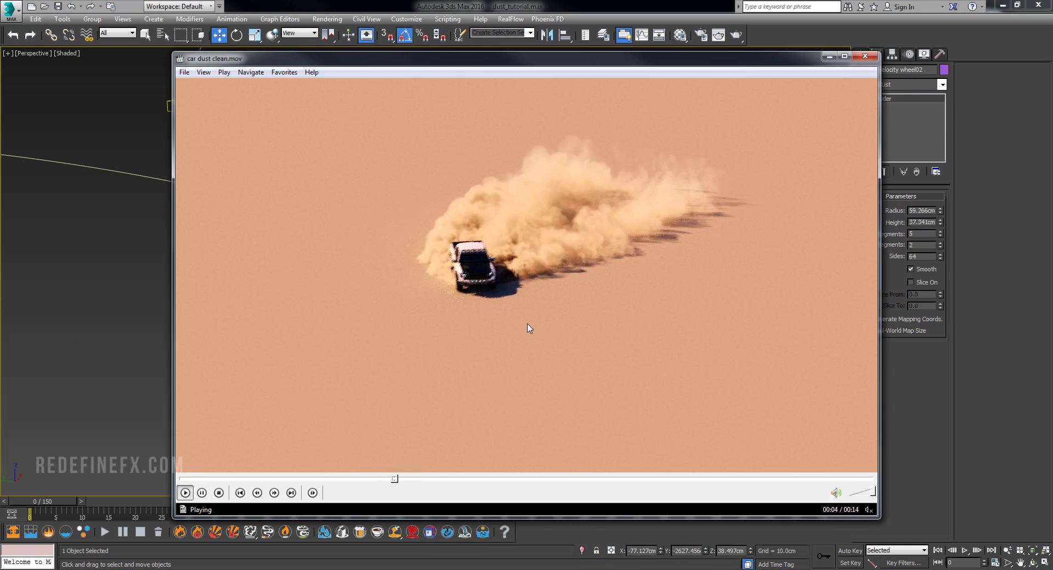
key(space)
key(space)
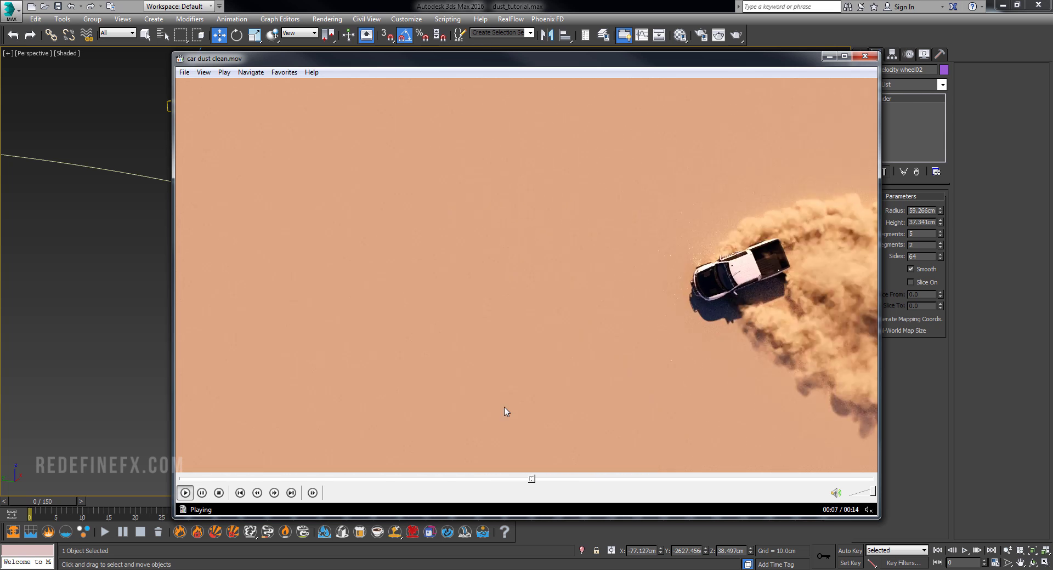
key(space)
click(501, 478)
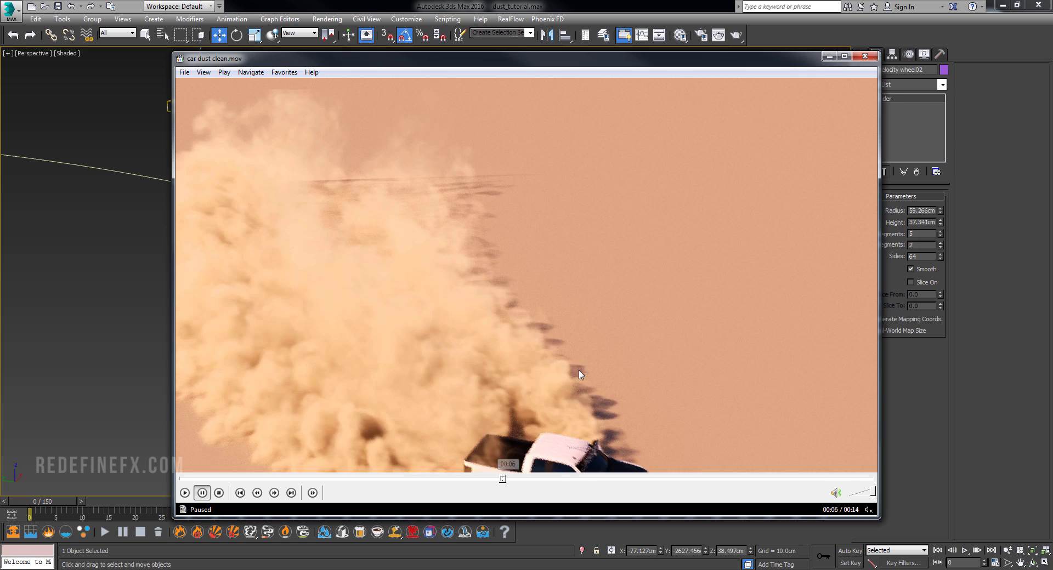
key(space)
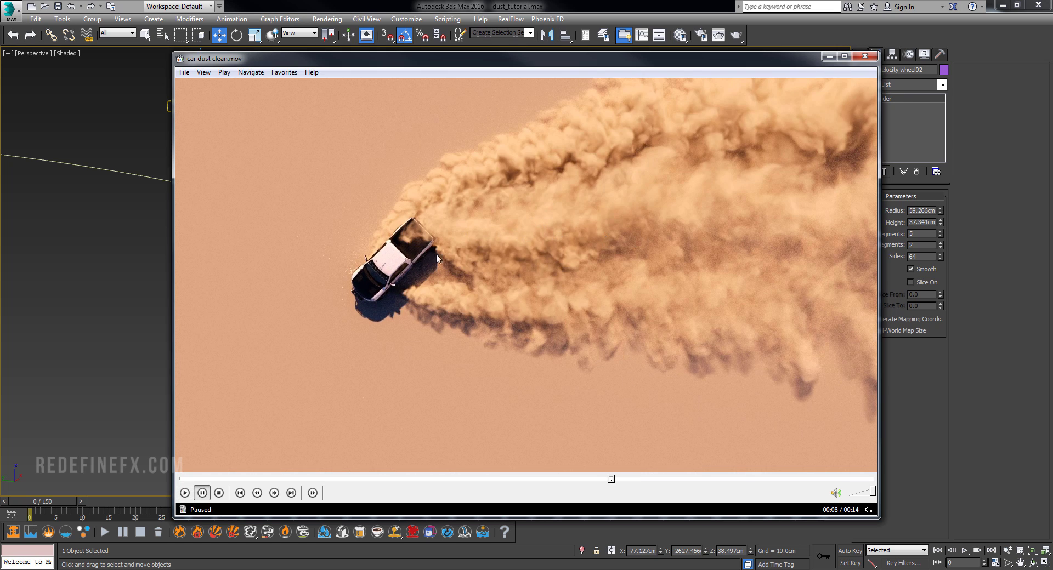
key(space)
key(space)
click(829, 57)
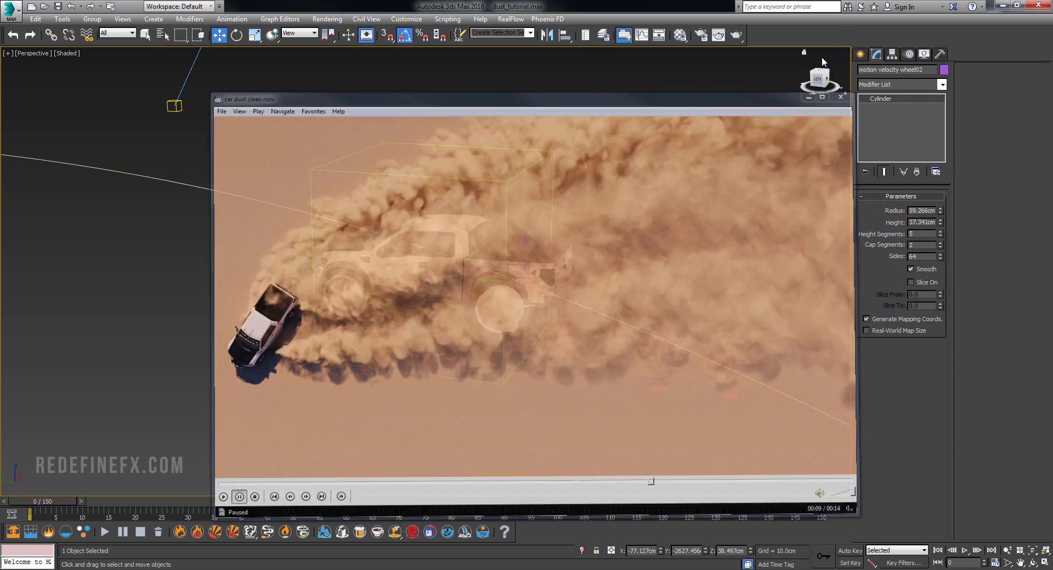
Create another Phoenix FD fire source in the open area behind the truck bed and open its parameters.
alt+middle_drag(583, 255, 602, 271)
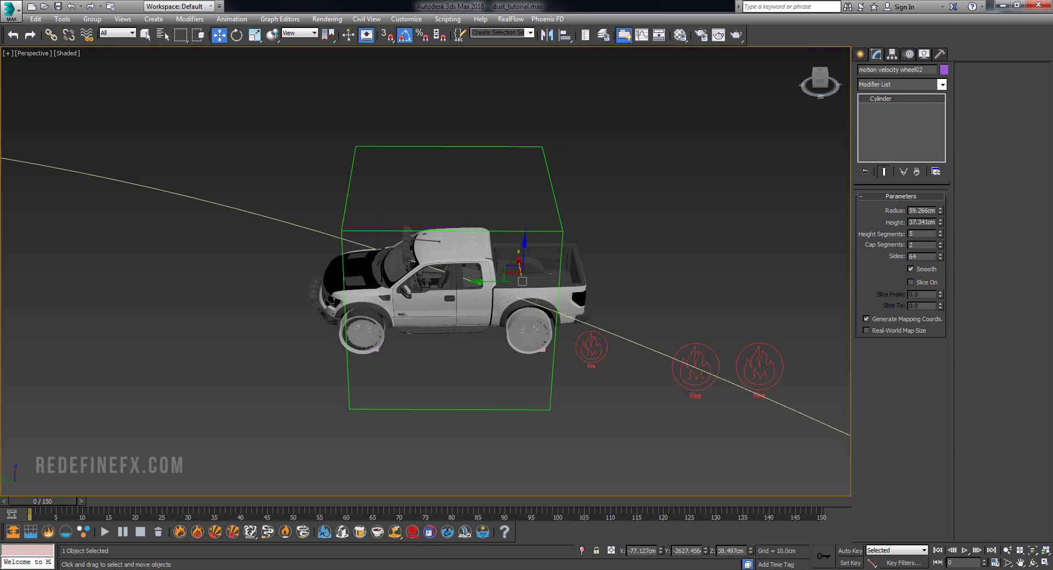
scroll(601, 270, down, 3)
click(855, 54)
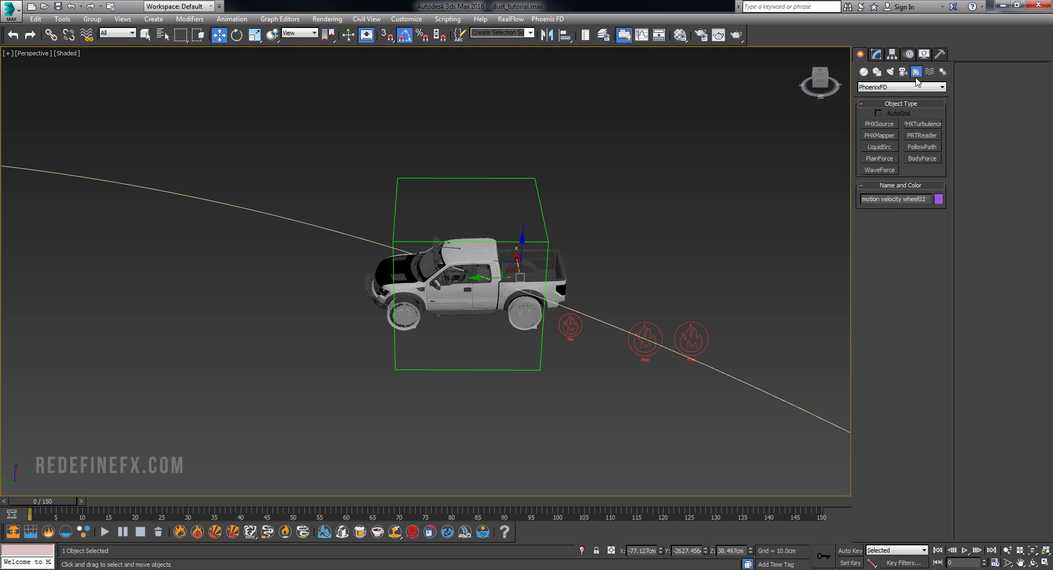
drag(661, 253, 679, 261)
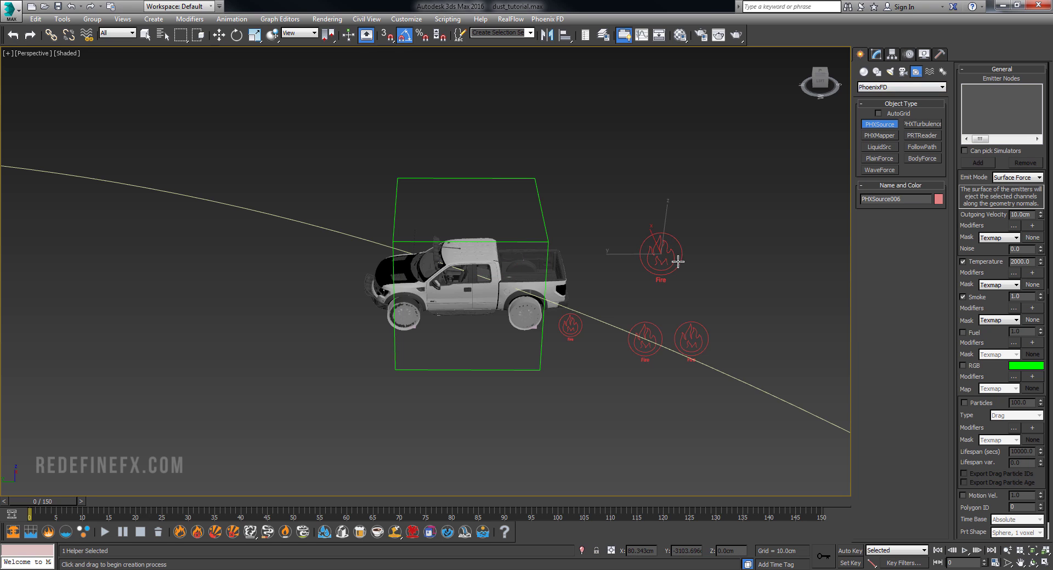
click(877, 55)
Disable temperature and smoke on the new source and enable its motion velocity.
click(882, 389)
click(875, 424)
scroll(875, 427, down, 5)
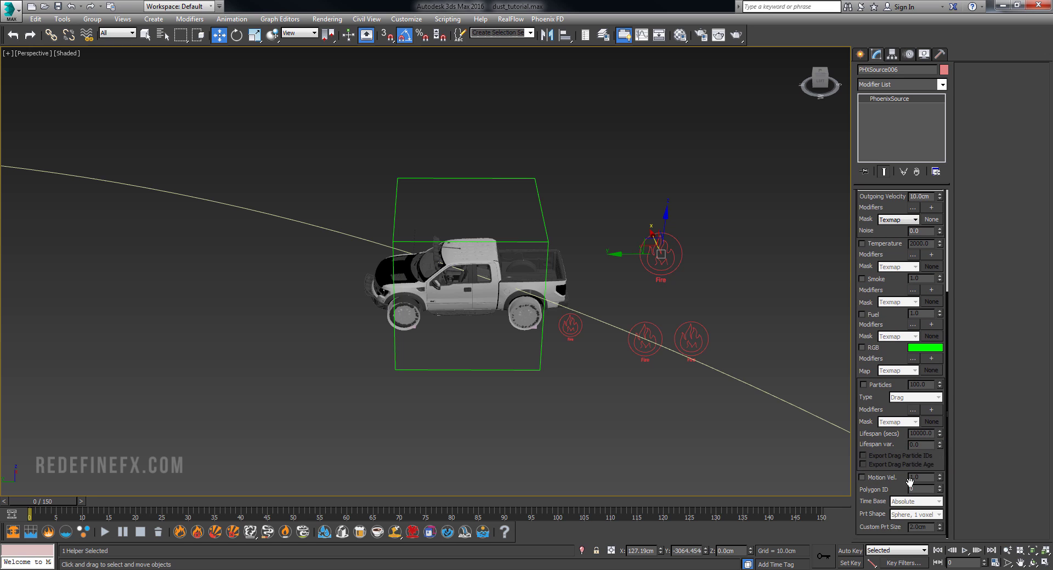
click(880, 478)
Add the truck body, body_body_body, as an emitter node of the new source.
scroll(875, 329, up, 3)
click(876, 290)
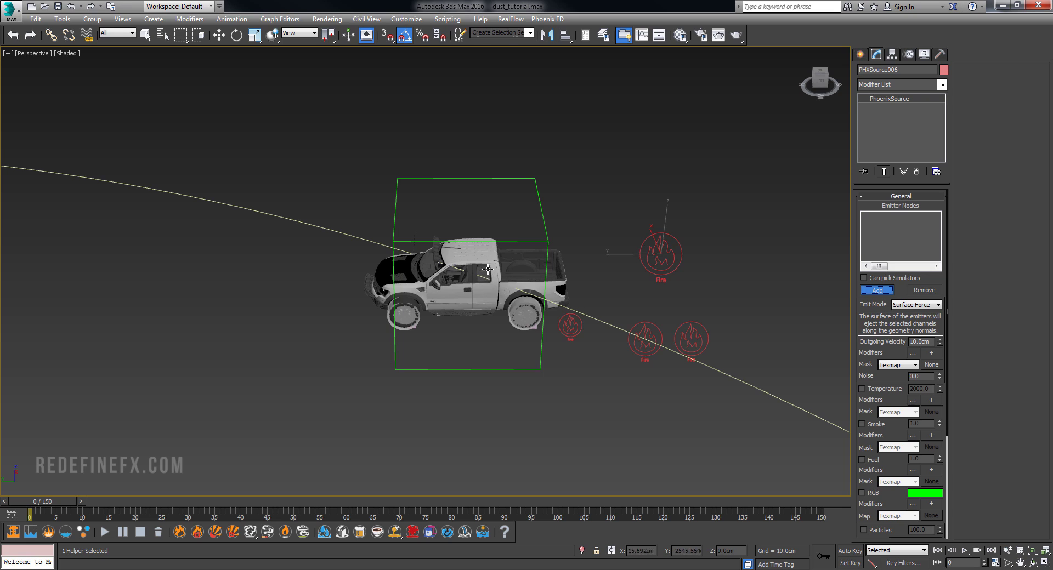
click(502, 297)
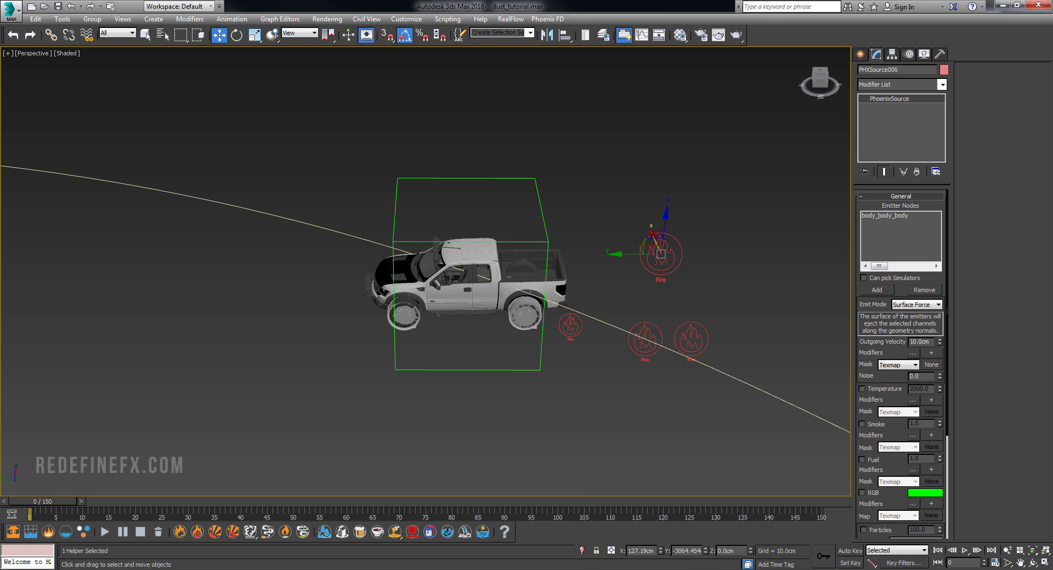
Switch to the media player and examine the dust around the truck body at about 9 seconds in car dust clean.mov.
key(alt+Tab)
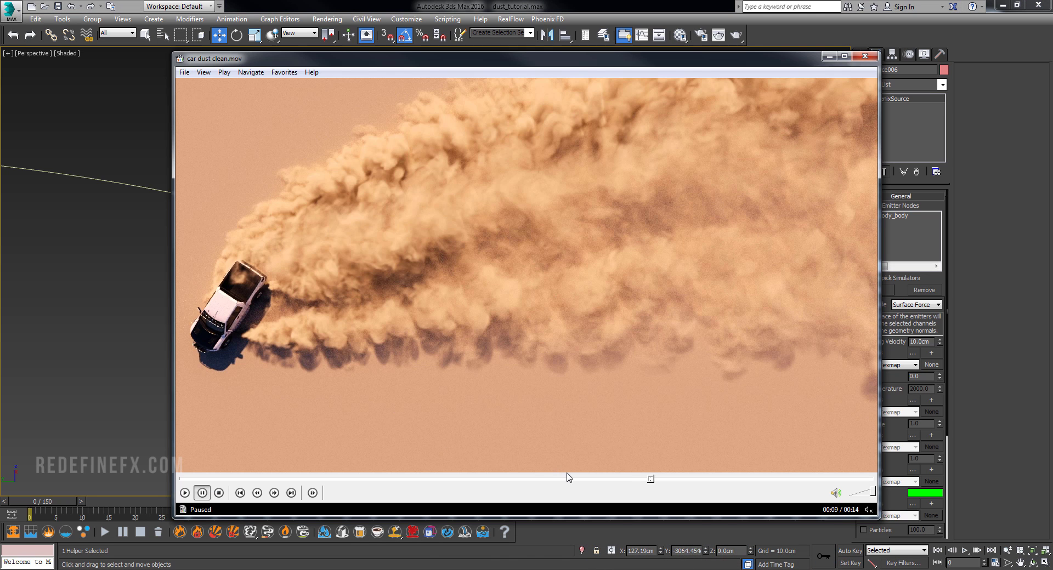
click(624, 478)
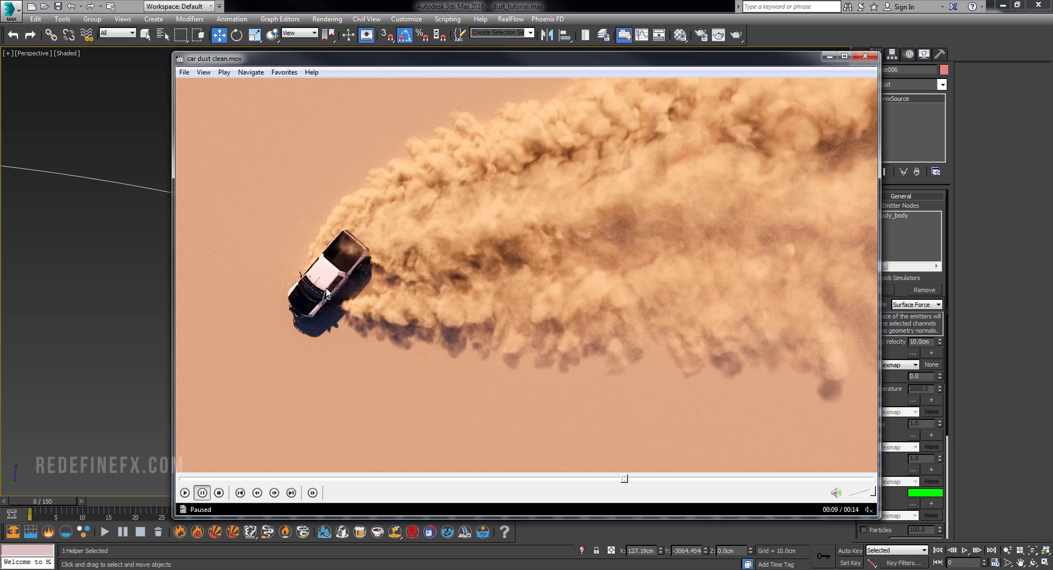
Compare the source's Motion Vel. setting in 3ds Max with the dust trail at about 9 seconds in car dust clean.mov.
click(864, 56)
scroll(888, 269, down, 5)
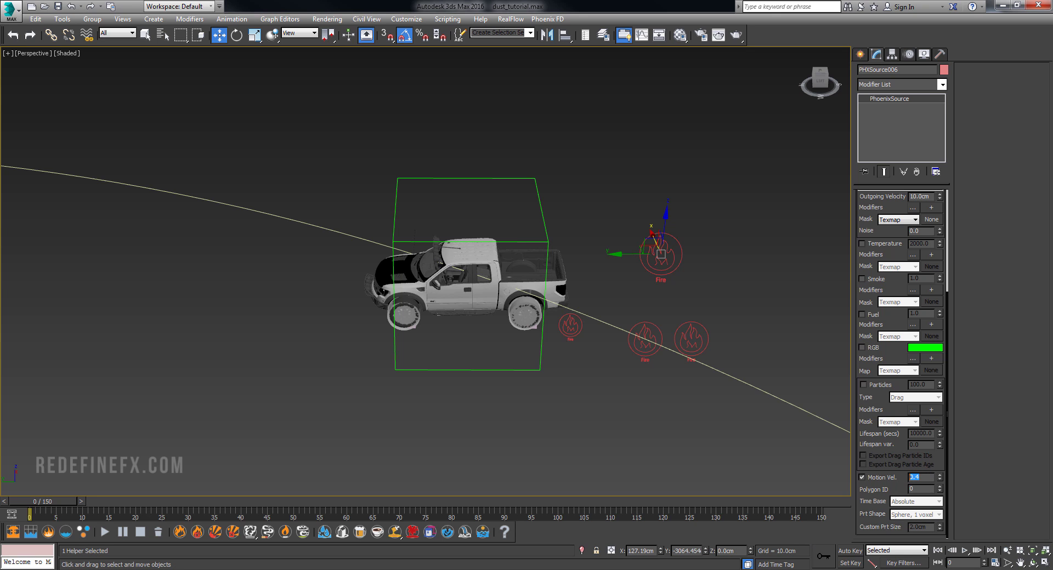
click(661, 569)
key(ctrl+Right)
key(ctrl+Right)
key(ctrl+Right)
key(ctrl+Right)
key(ctrl+Right)
key(ctrl+Right)
key(ctrl+Right)
key(ctrl+Right)
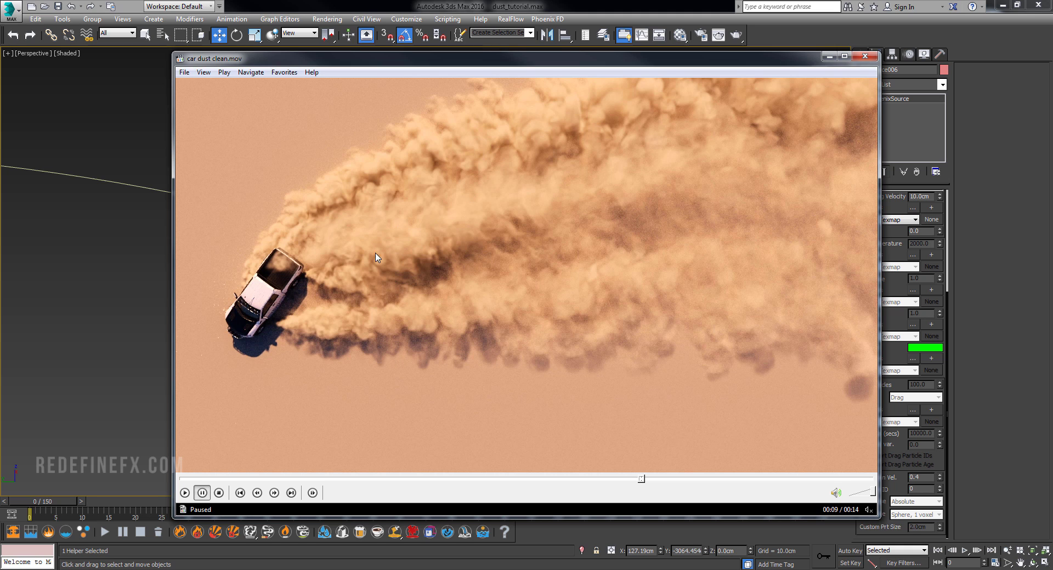
key(space)
key(space)
click(598, 479)
key(space)
key(space)
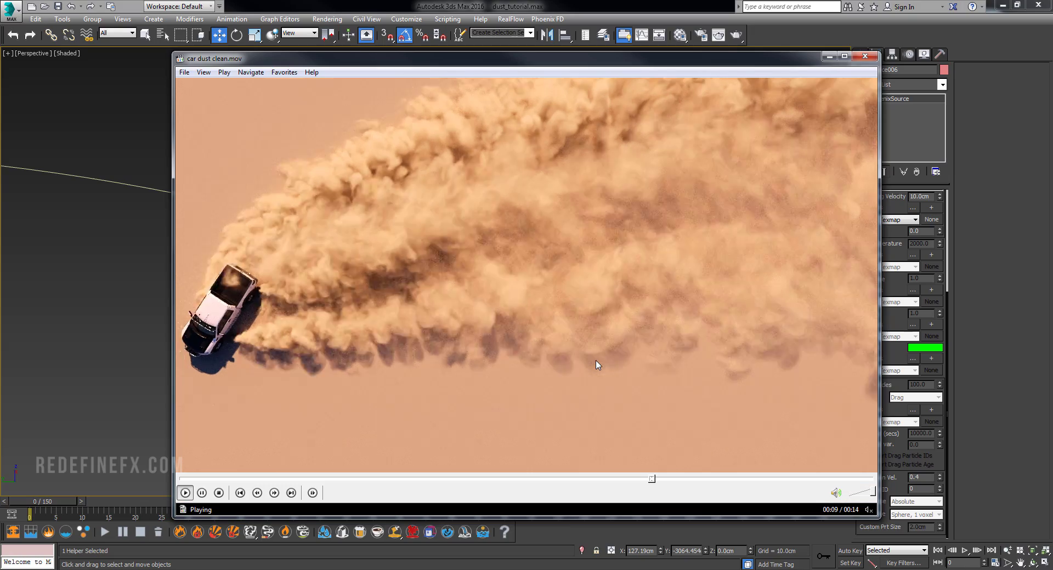
click(591, 363)
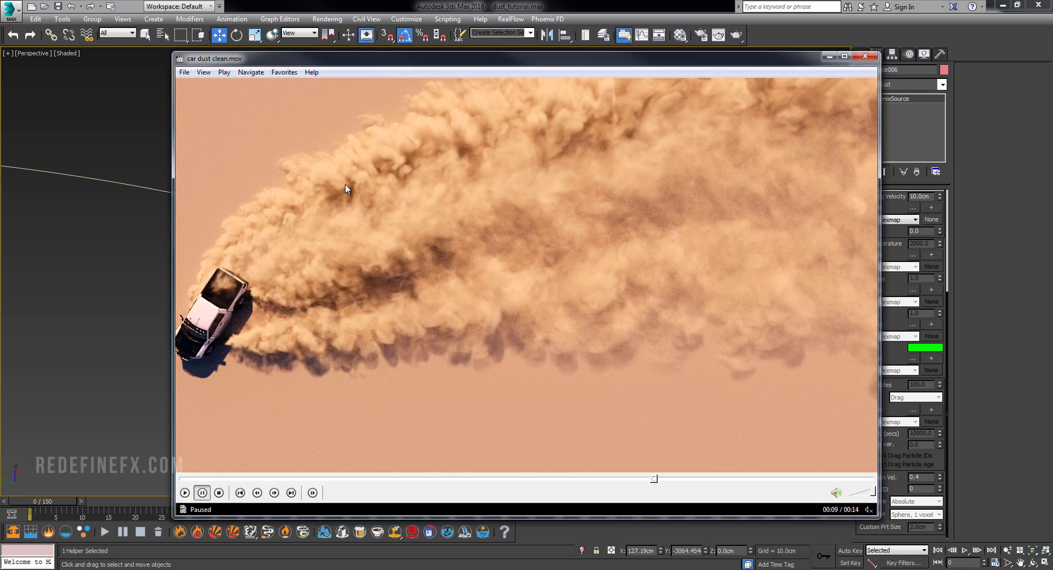
click(829, 56)
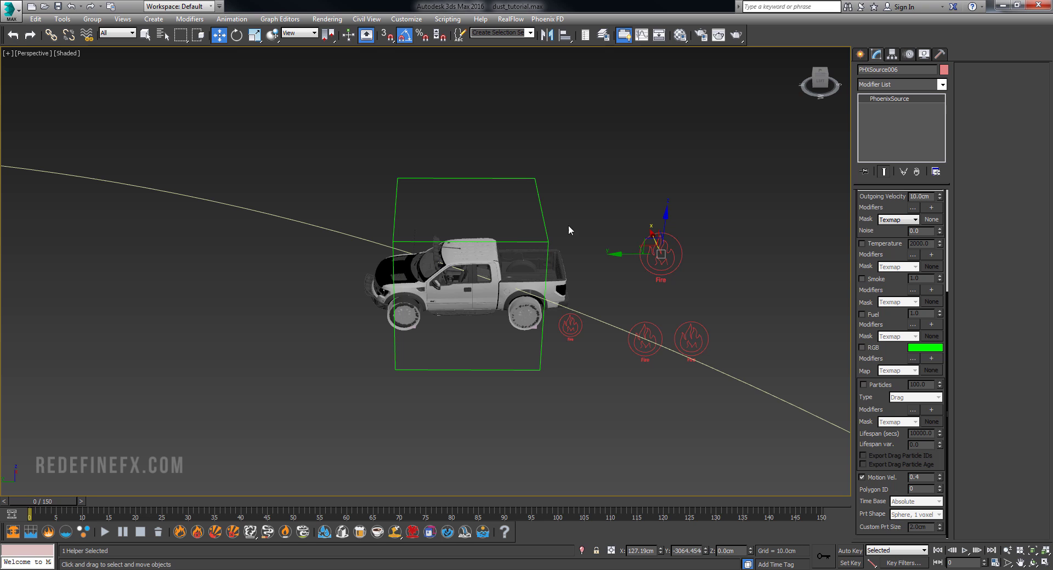
Create a second Phoenix FD plain force in the open area between the existing plain force and the truck.
scroll(554, 222, down, 8)
alt+middle_drag(553, 222, 521, 263)
middle_drag(459, 233, 493, 242)
scroll(463, 254, up, 7)
scroll(423, 263, down, 3)
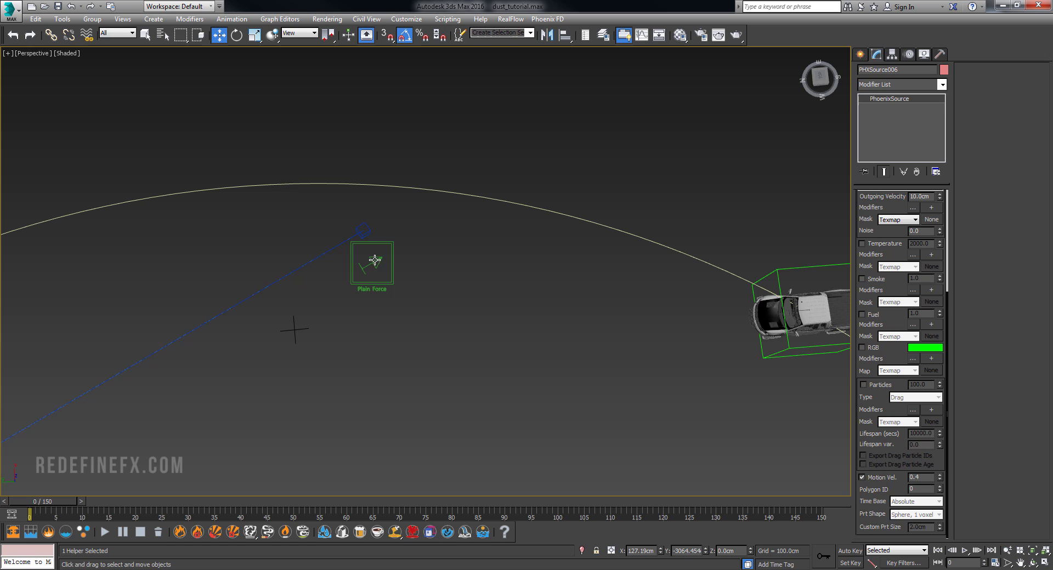
click(374, 261)
click(859, 54)
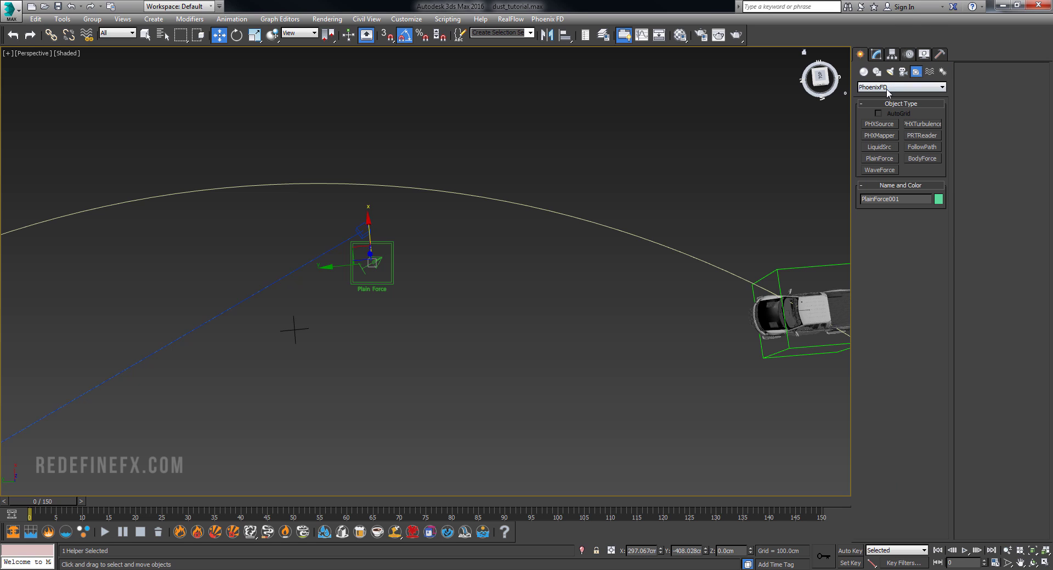
click(879, 159)
drag(571, 327, 605, 327)
Rotate the new plain force to 45 degrees about Z.
alt+middle_drag(605, 324, 590, 264)
key(e)
drag(587, 287, 628, 310)
alt+middle_drag(627, 309, 630, 356)
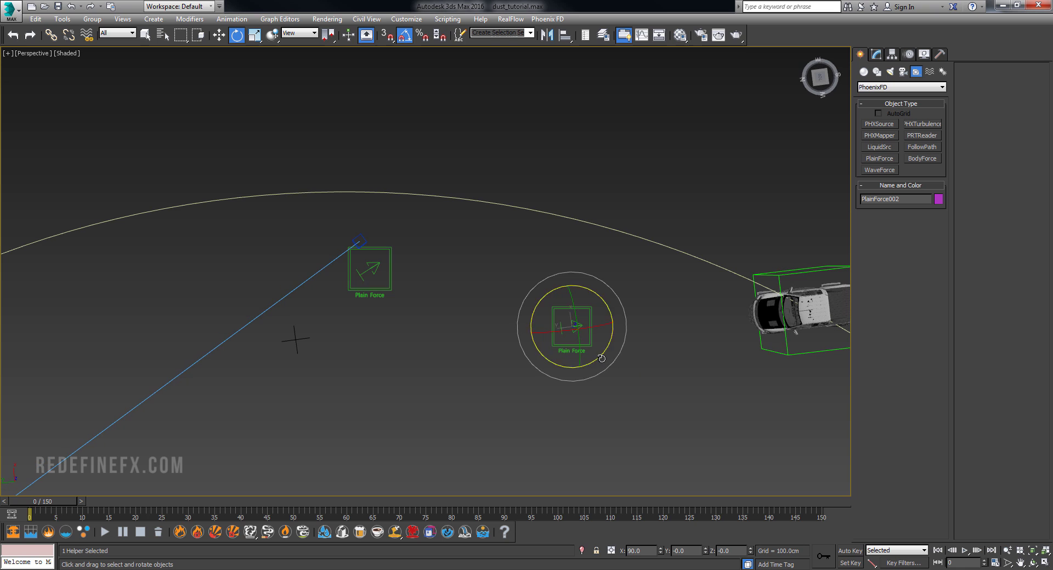
drag(609, 320, 604, 332)
Switch to the media player and examine how the dust drifts between about 5 and 10 seconds in car dust clean.mov.
click(718, 569)
click(445, 478)
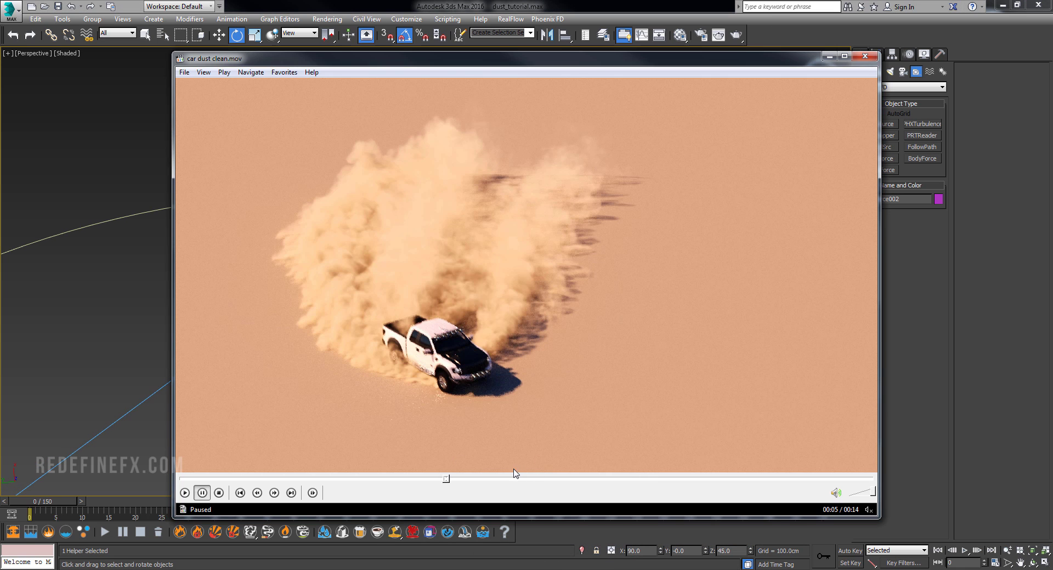
click(510, 479)
drag(532, 317, 533, 304)
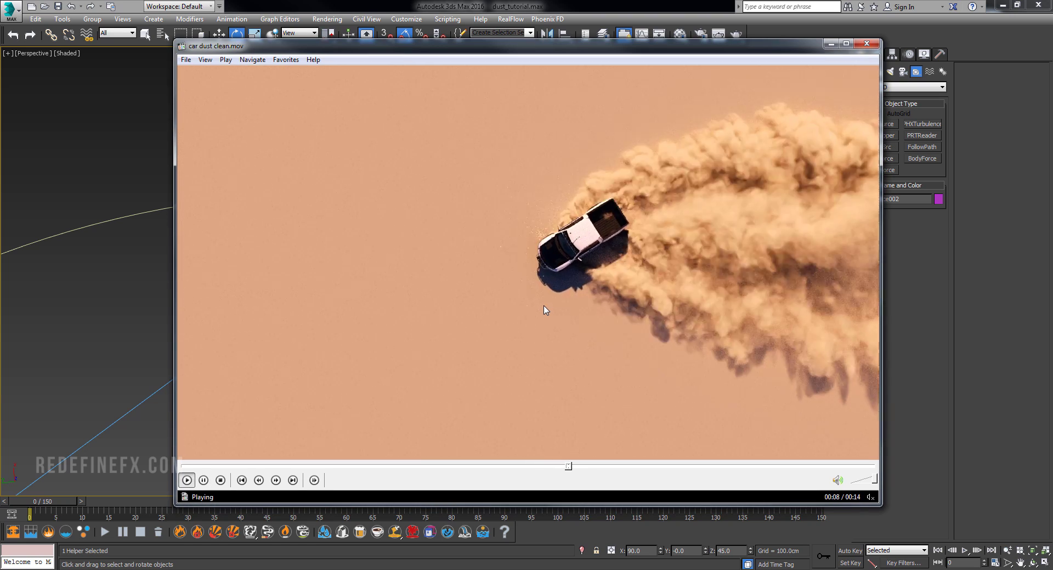
key(space)
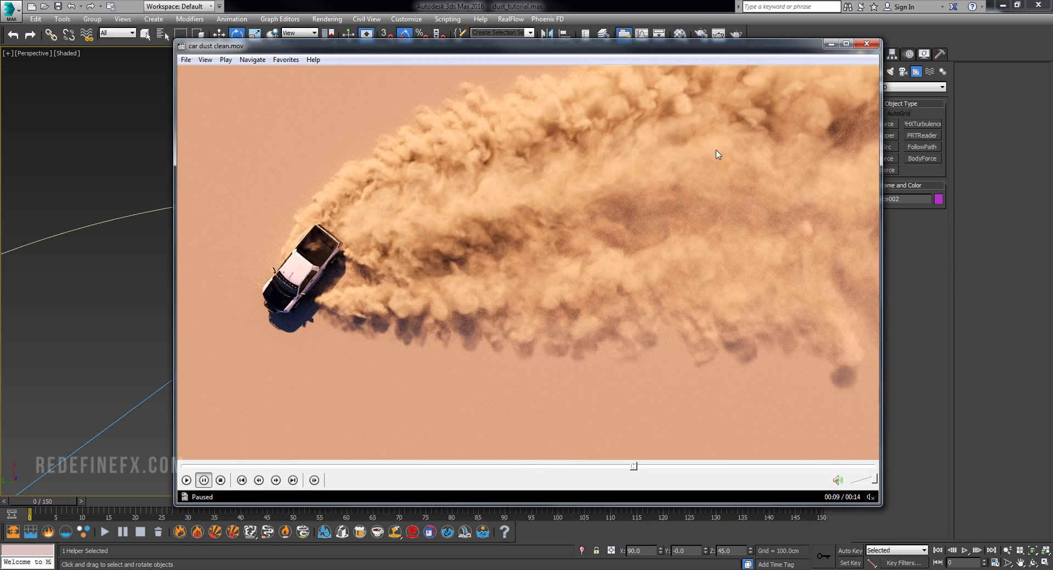
key(space)
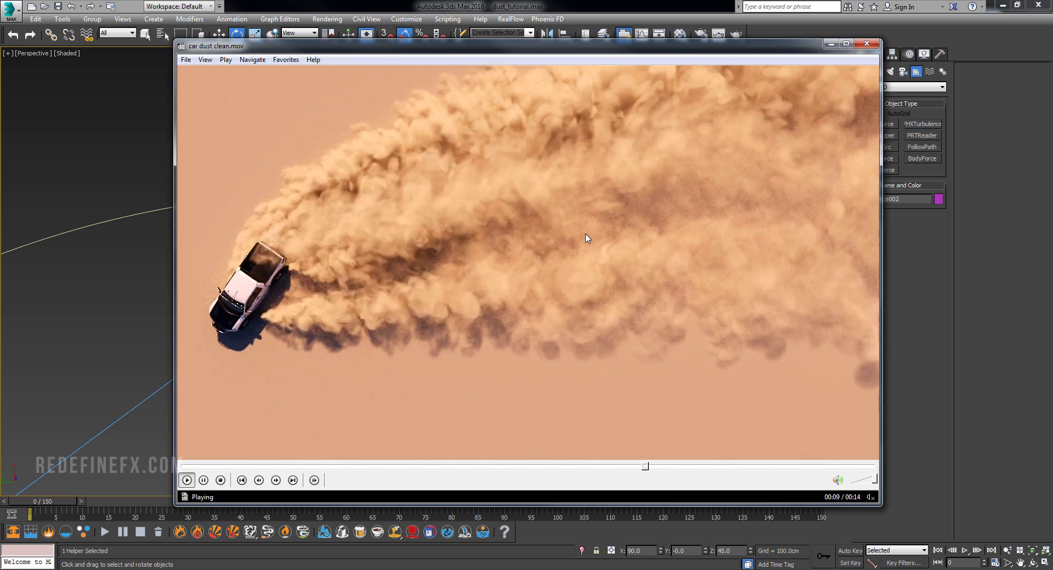
key(space)
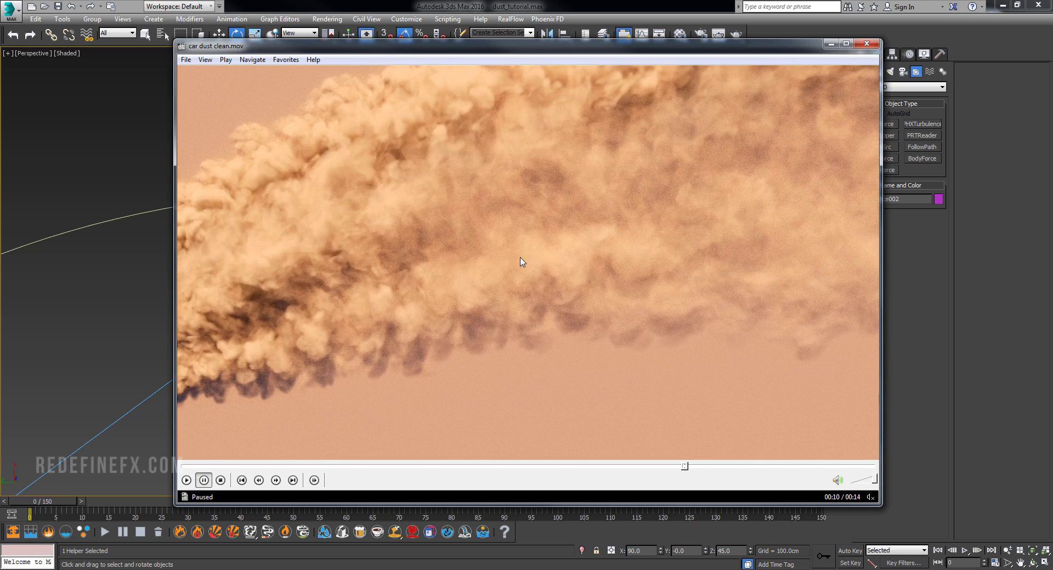
click(831, 44)
Compare the strength and fade start of the two plain forces and delete the newly created one.
click(876, 54)
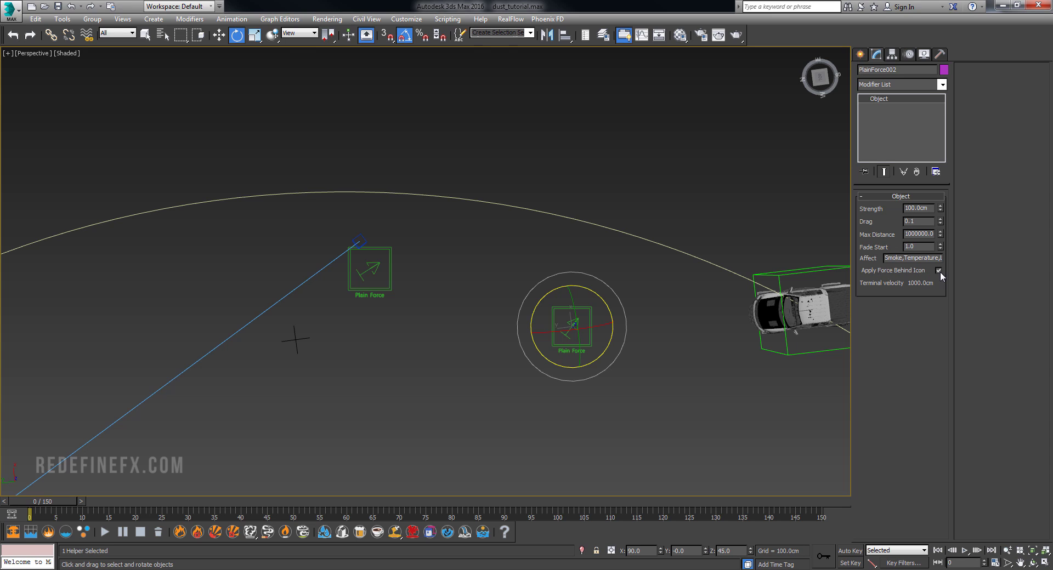
drag(370, 290, 370, 291)
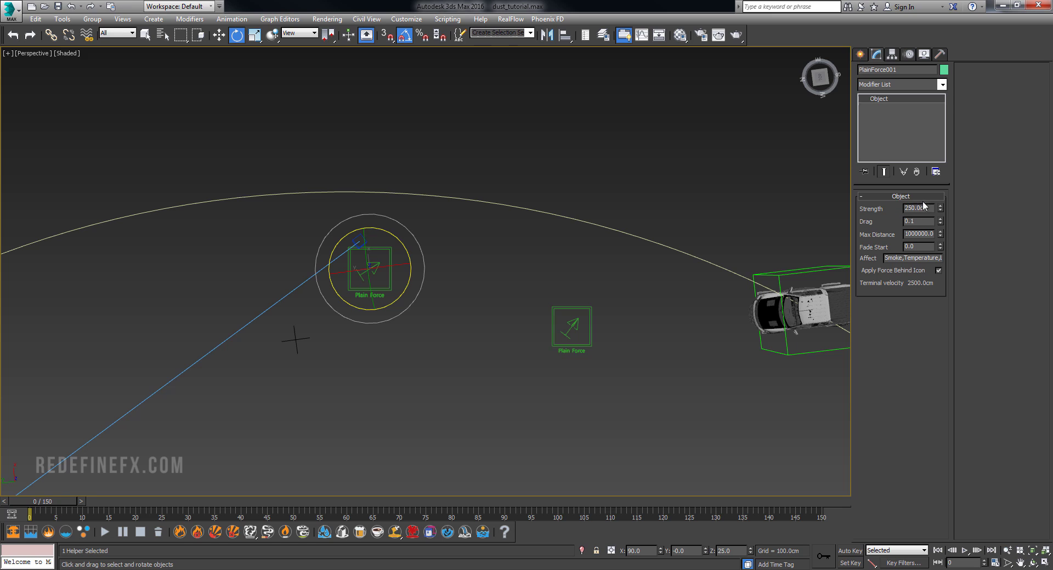
drag(932, 206, 892, 204)
drag(921, 247, 890, 247)
drag(544, 330, 535, 314)
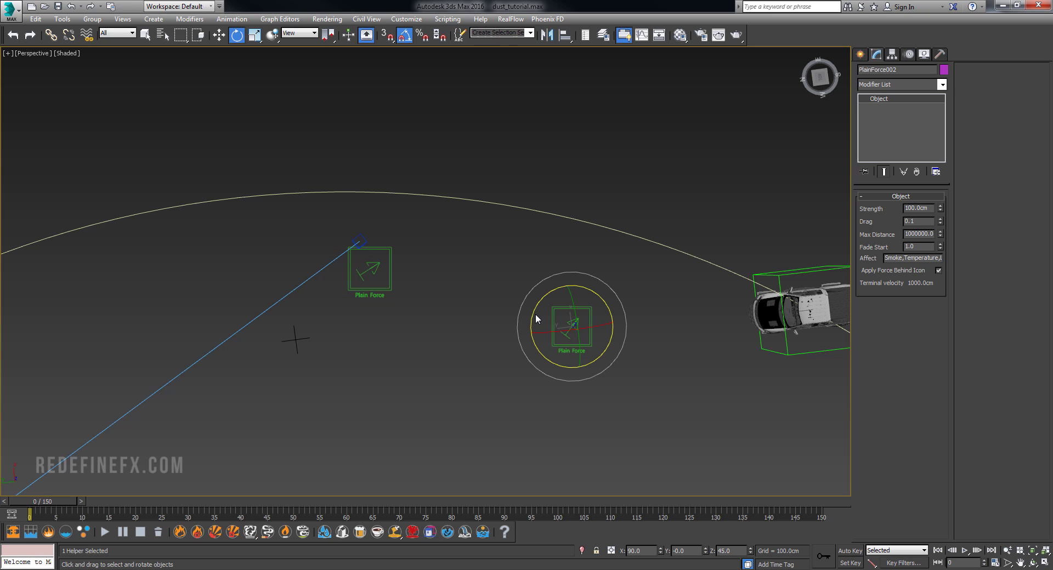
key(Delete)
Create a Phoenix FD FireSmokeSim container enclosing the truck and the upper part of its circular path.
scroll(485, 242, down, 7)
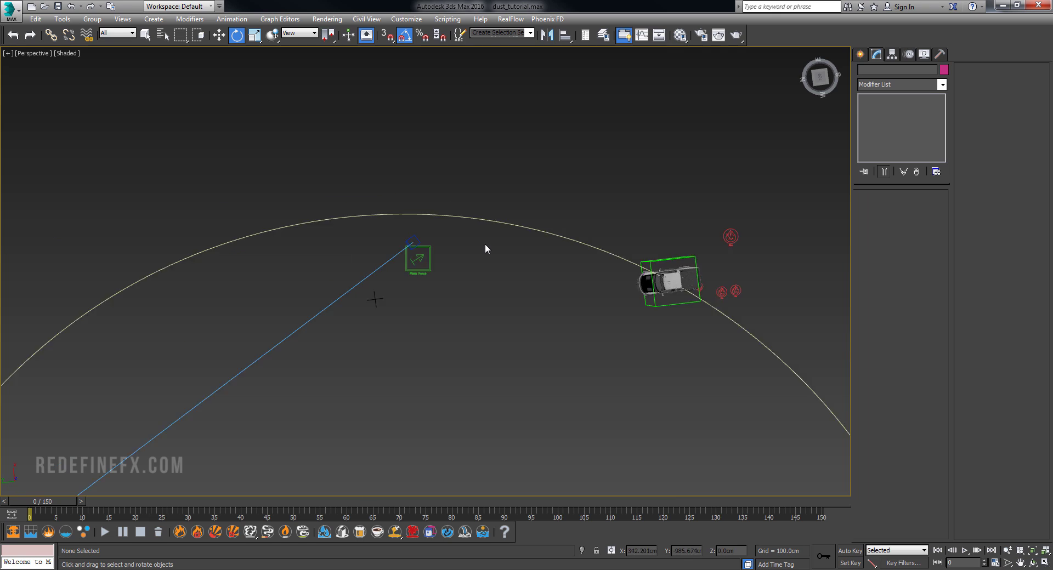
click(860, 54)
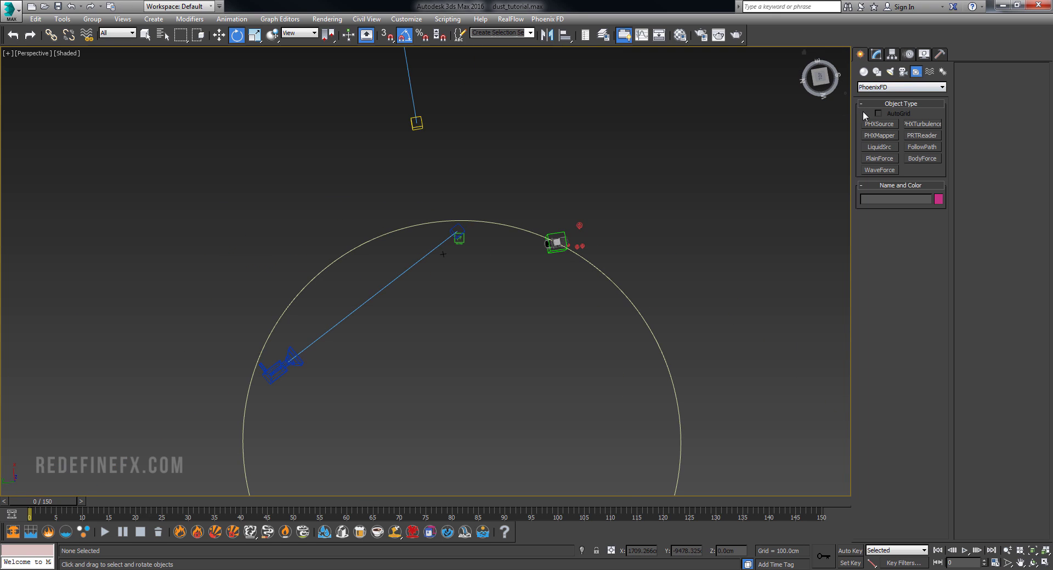
click(864, 72)
click(883, 87)
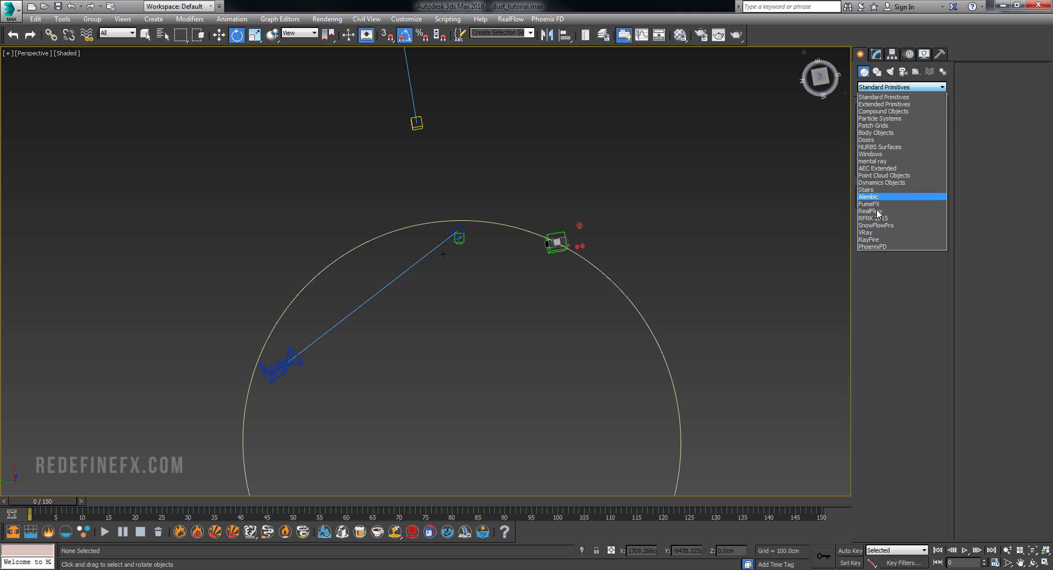
click(872, 247)
click(921, 124)
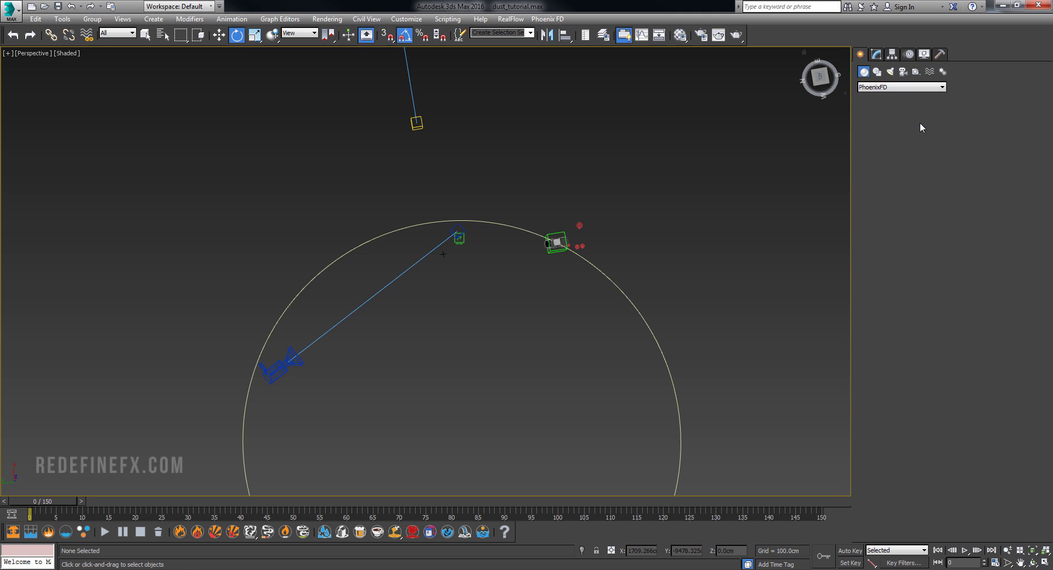
drag(273, 207, 643, 318)
click(636, 231)
Delete the newly drawn fire and smoke simulator container.
key(e)
alt+middle_drag(636, 230, 603, 170)
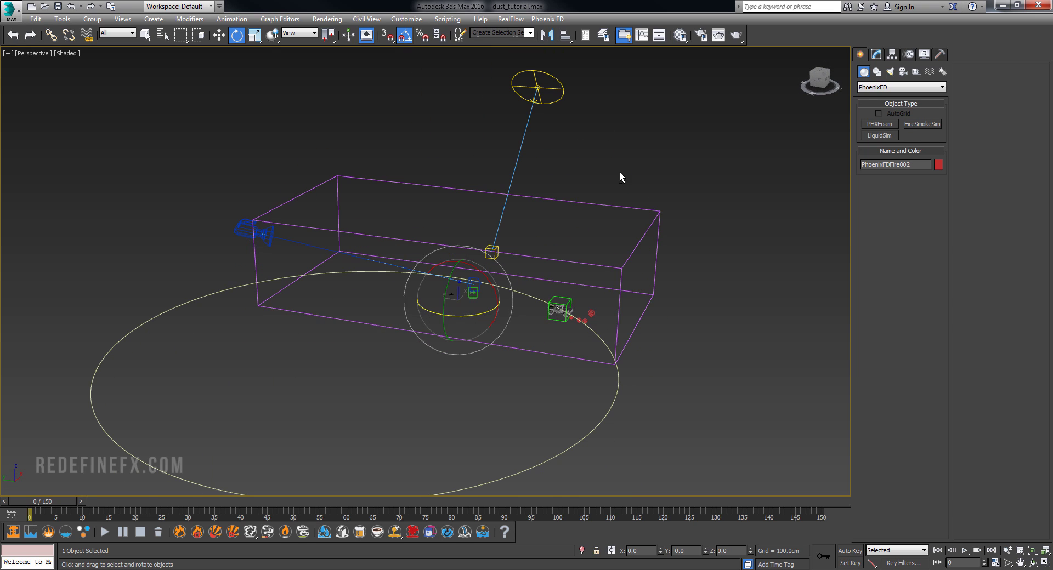
key(Delete)
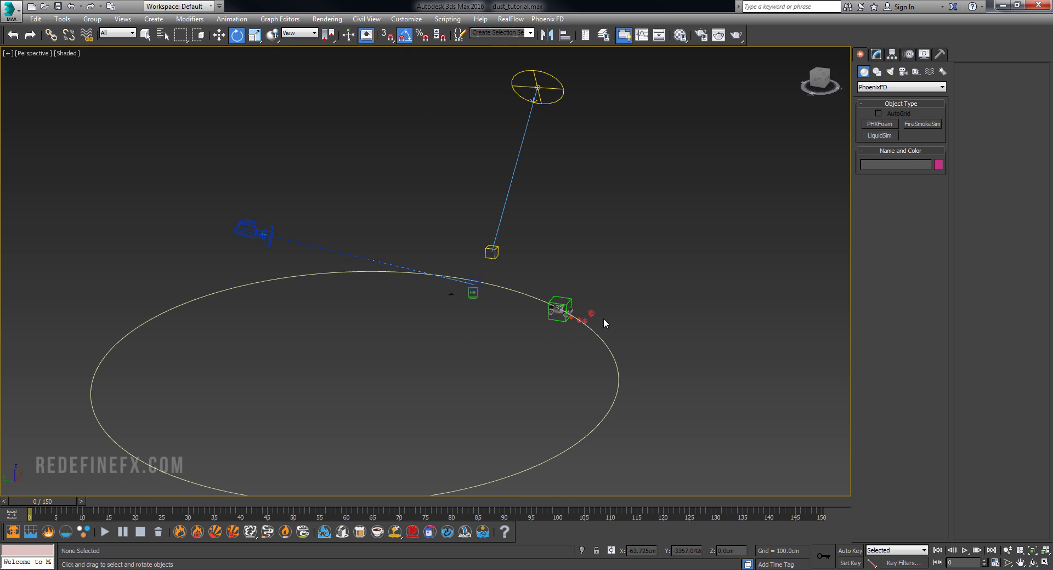
Unhide the PhoenixFDFire001 simulator, open its parameters and go to frame 52.
right_click(603, 318)
click(631, 258)
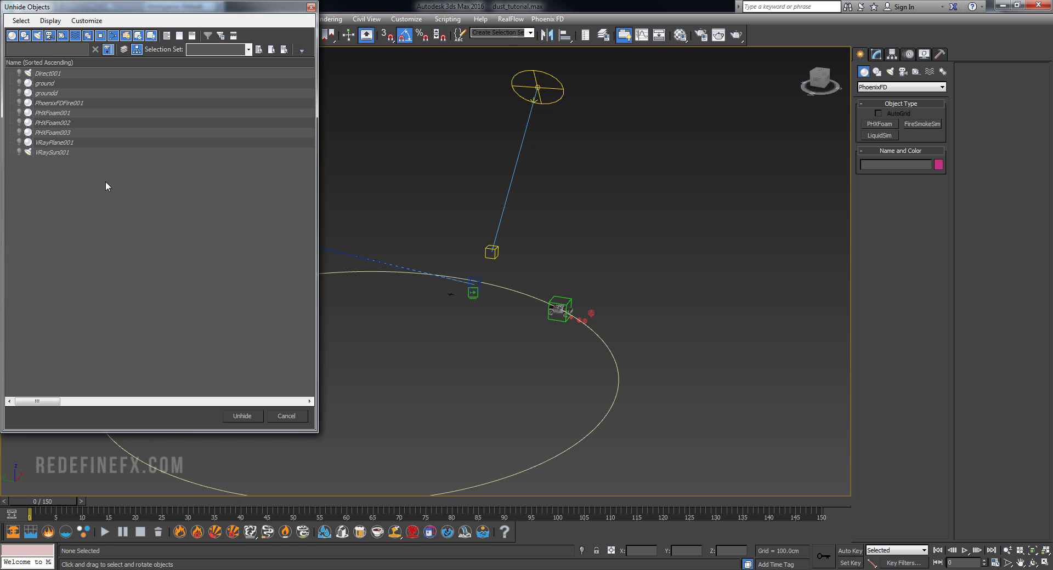
double_click(70, 105)
mouse_move(529, 329)
alt+middle_down()
mouse_move(527, 312)
mouse_move(535, 327)
alt+middle_up()
drag(316, 502, 311, 504)
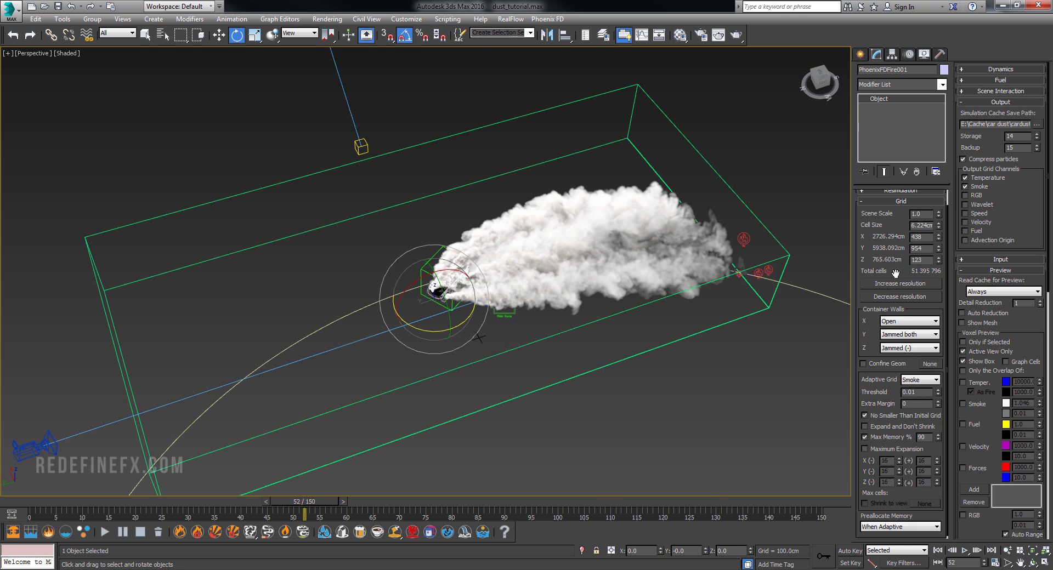
Examine the simulator's grid settings, including cell size, container walls and adaptive grid, alongside the dust from several angles.
scroll(895, 272, up, 2)
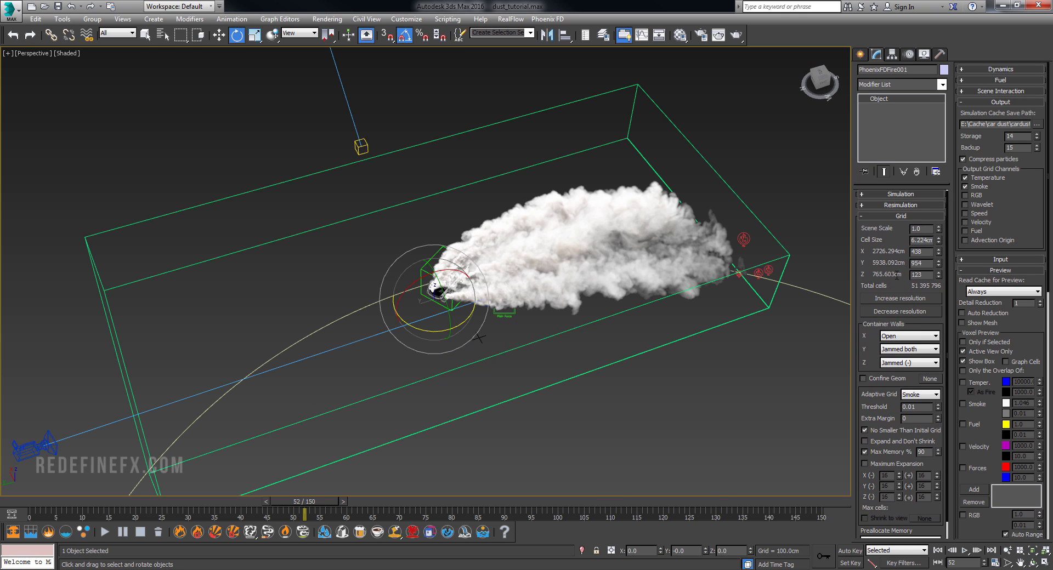
middle_drag(617, 260, 594, 259)
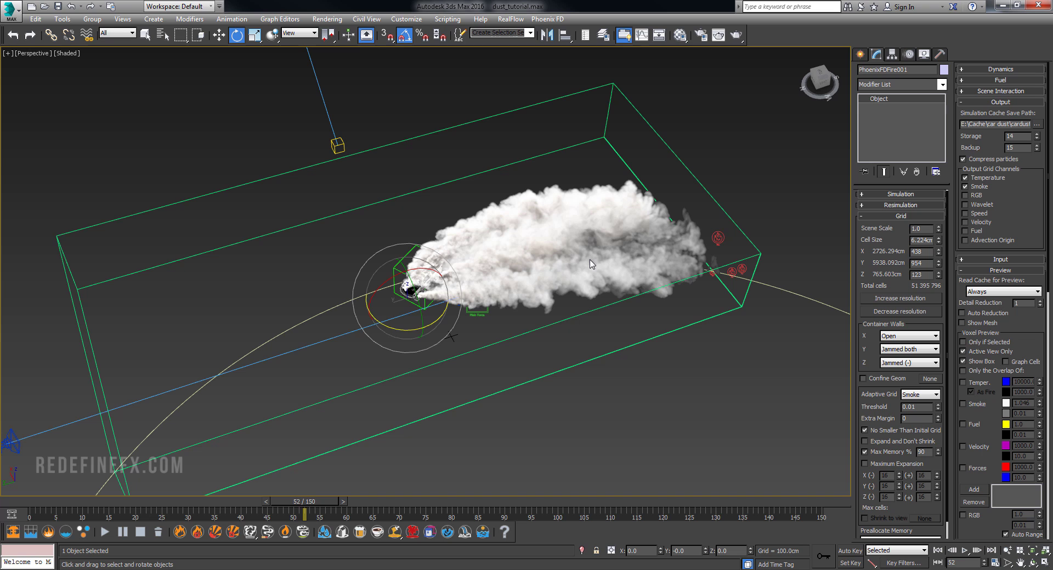
scroll(619, 303, up, 10)
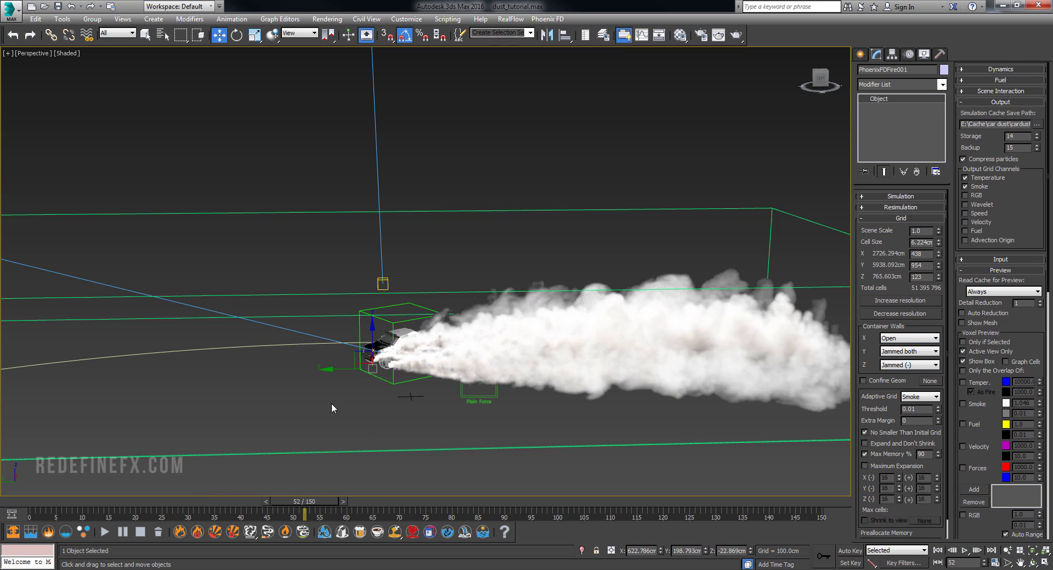
scroll(740, 329, up, 2)
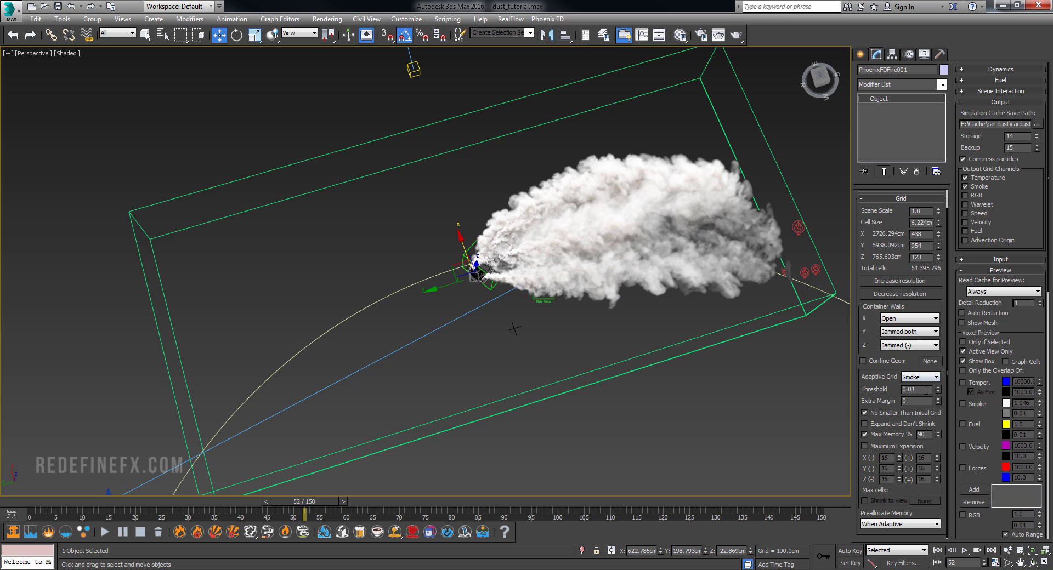
click(900, 199)
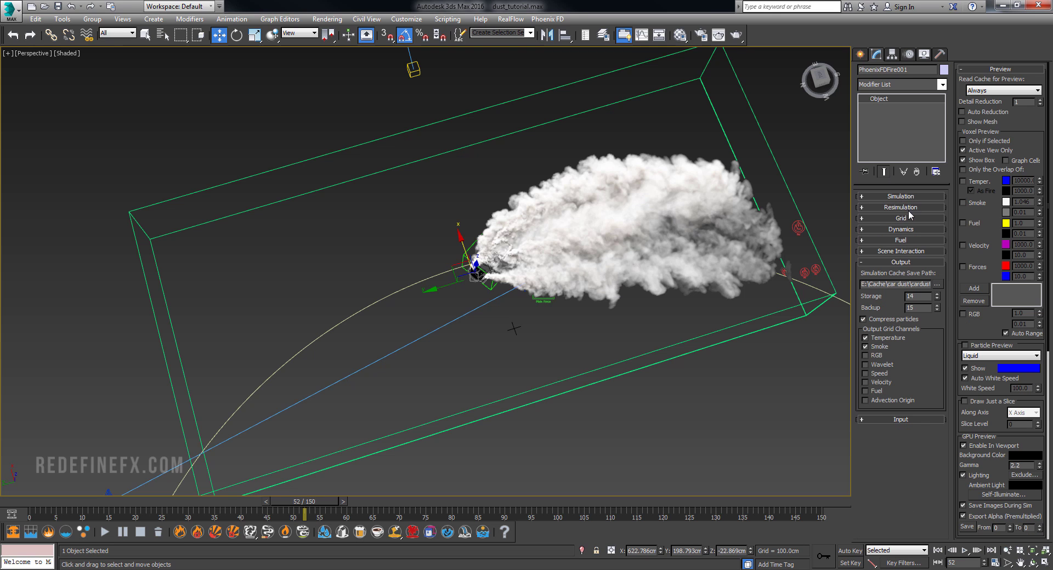
Open the simulator's dynamics settings and examine smoke dissipation and smoke buoyancy.
click(902, 230)
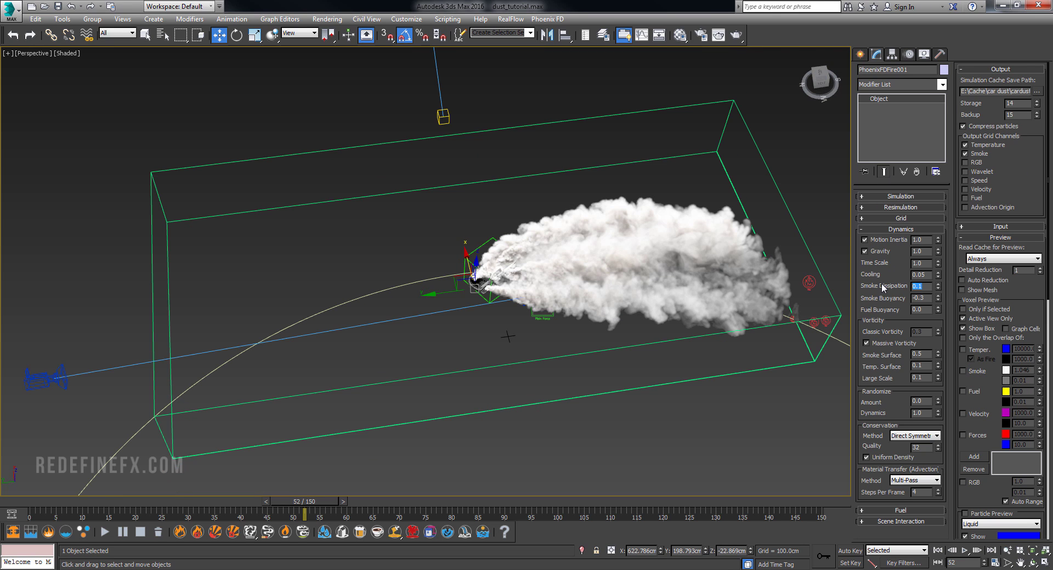
click(923, 287)
key(Tab)
Switch to the media player and examine the dust's dissipation and surface detail between about 6 and 9 seconds in car dust clean.mov.
click(711, 569)
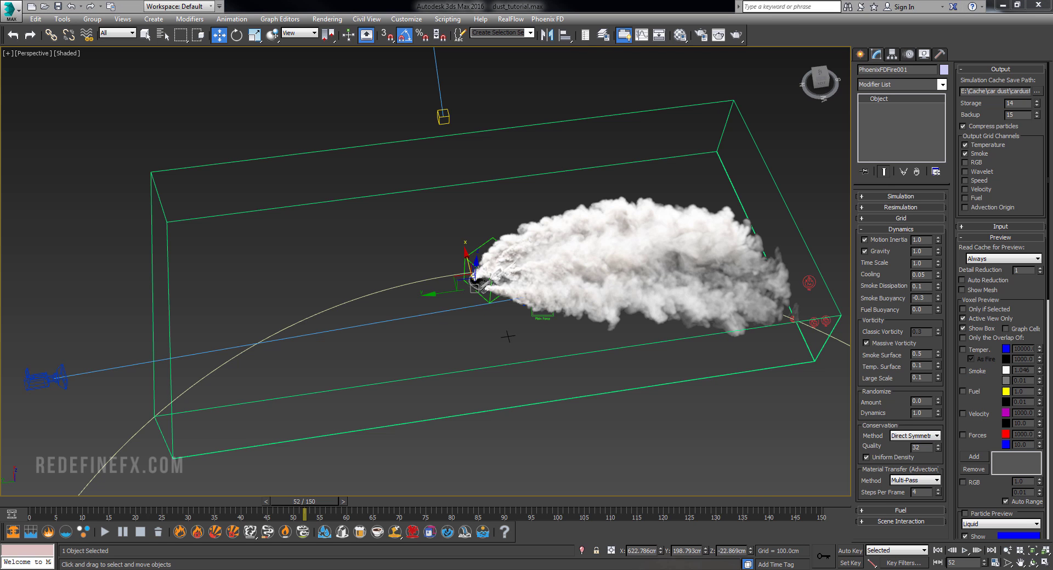
click(551, 423)
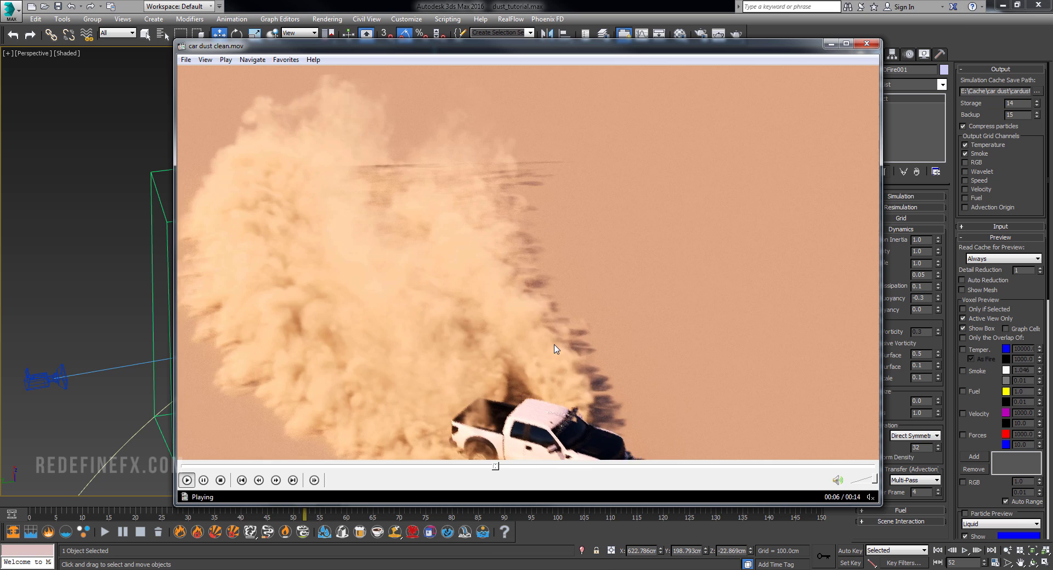
click(632, 129)
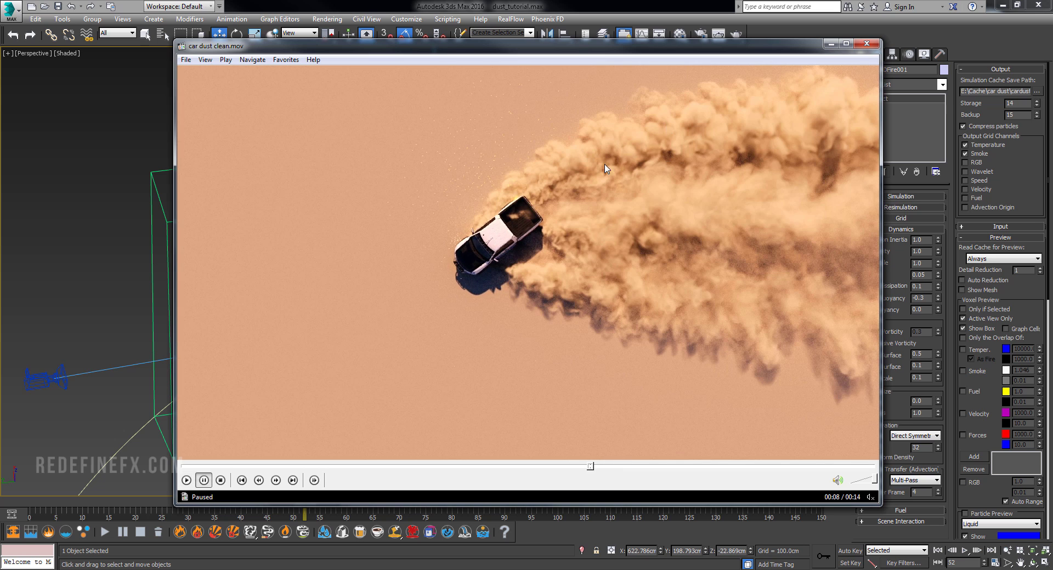
click(626, 199)
click(608, 133)
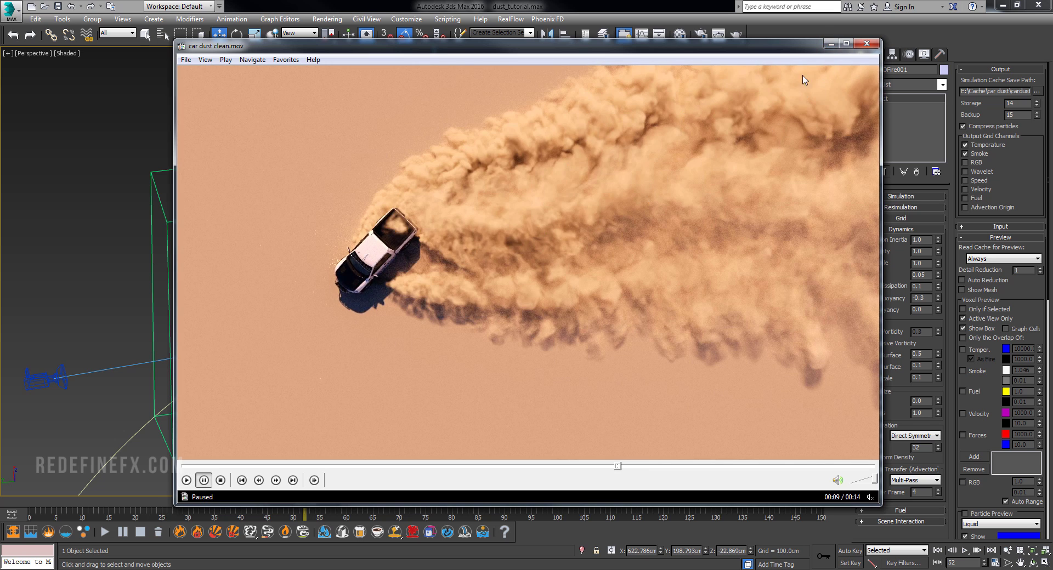
click(829, 44)
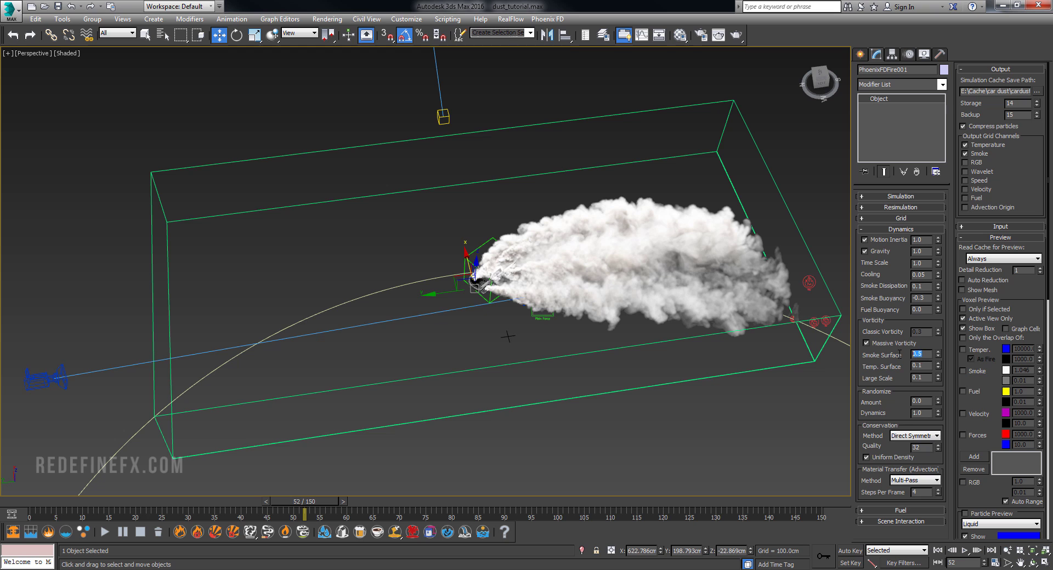
Compare the dust's surface detail in the media player's car dust clean.mov at about 9 seconds with the simulator's vorticity settings.
click(688, 569)
key(space)
key(space)
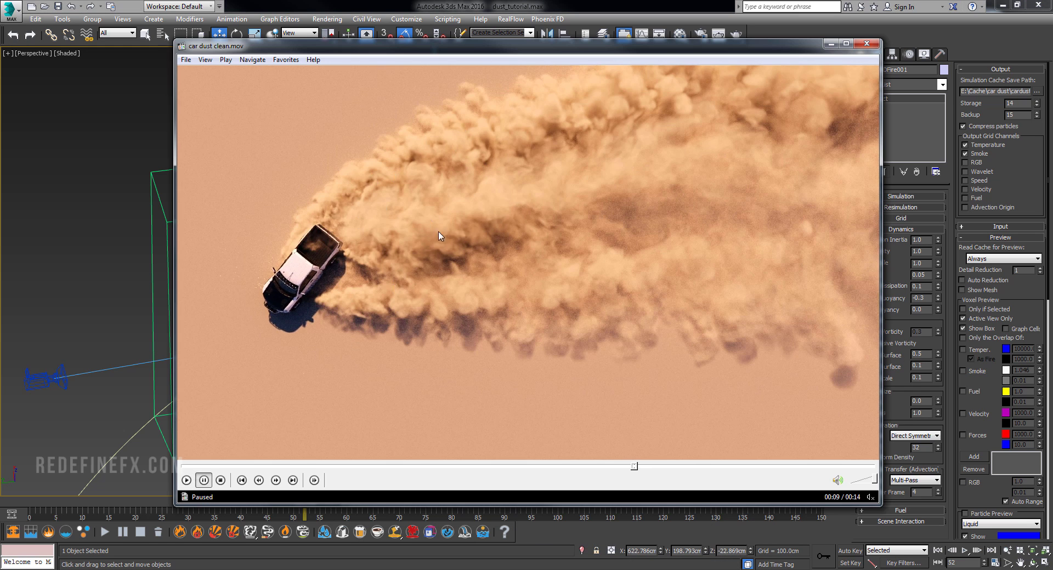
click(831, 43)
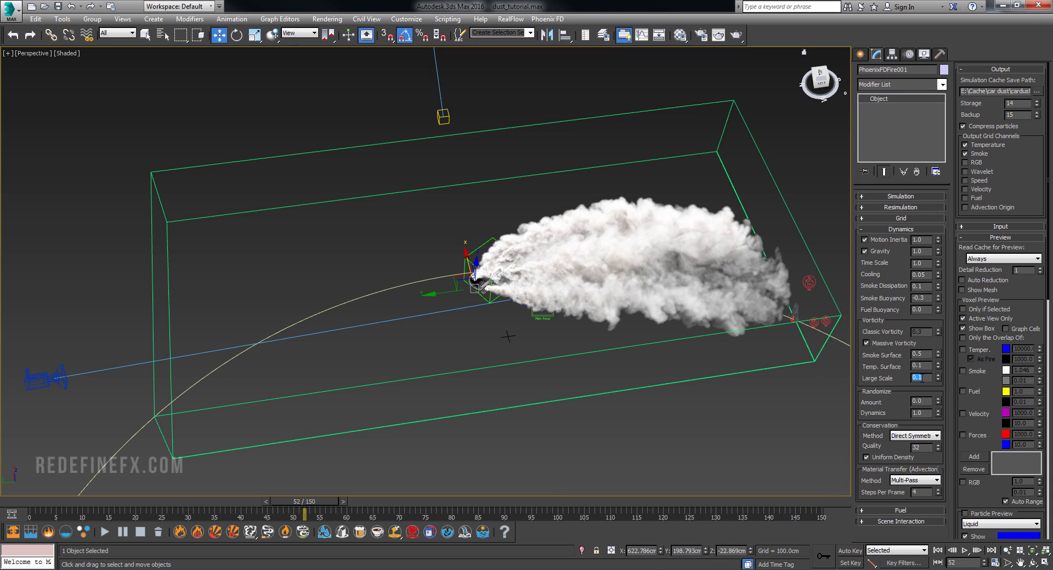
key(alt+Tab)
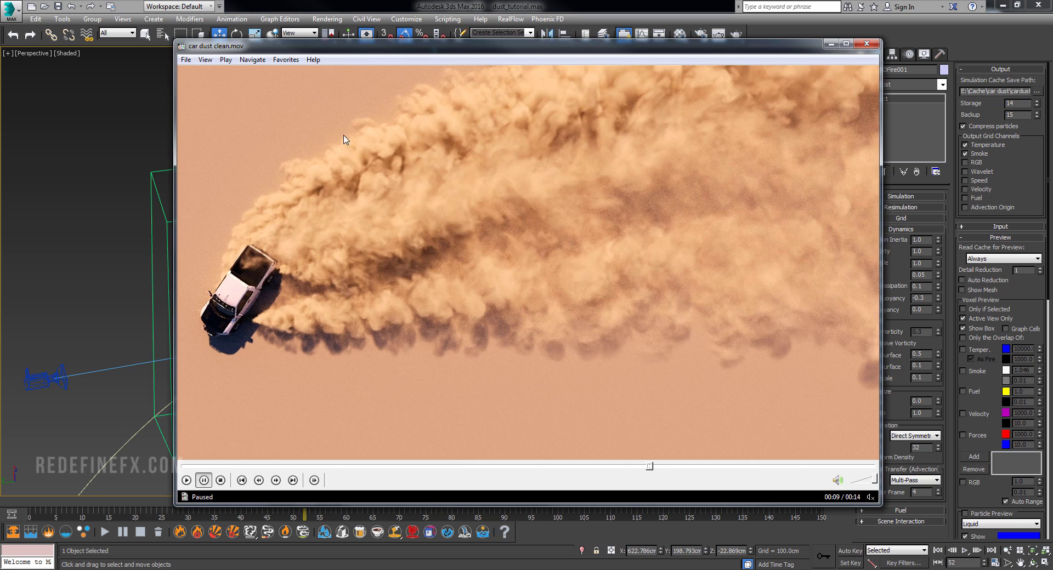
click(830, 43)
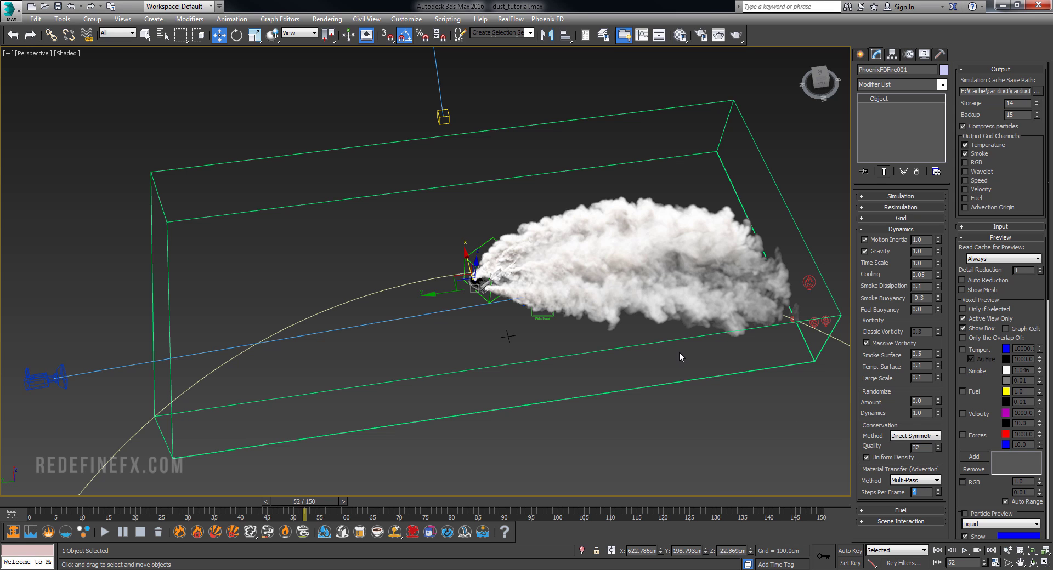
Examine the simulated dust up close around the truck's wheels and along the start of the trail.
scroll(529, 290, up, 10)
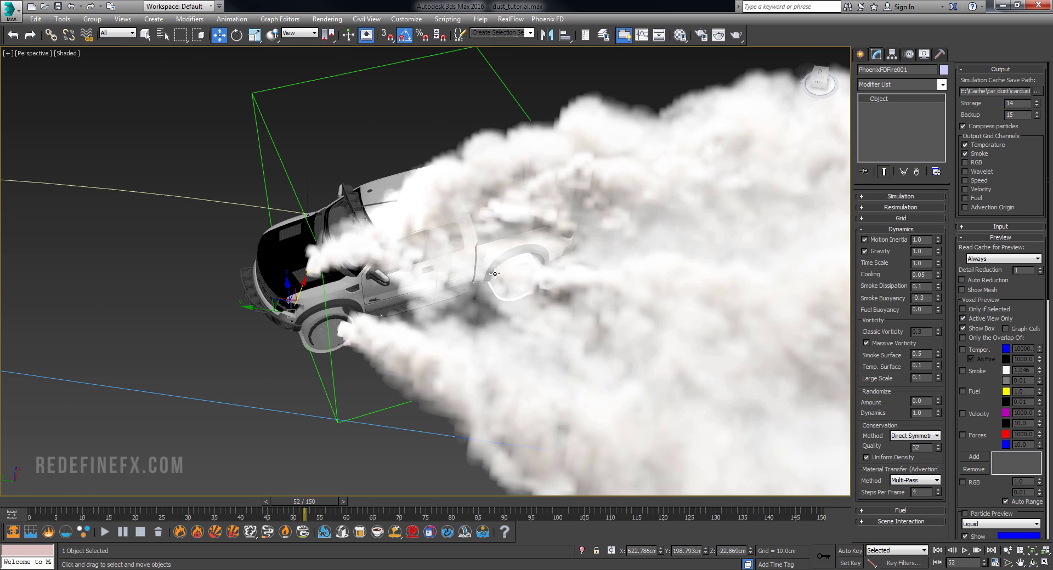
scroll(409, 259, down, 3)
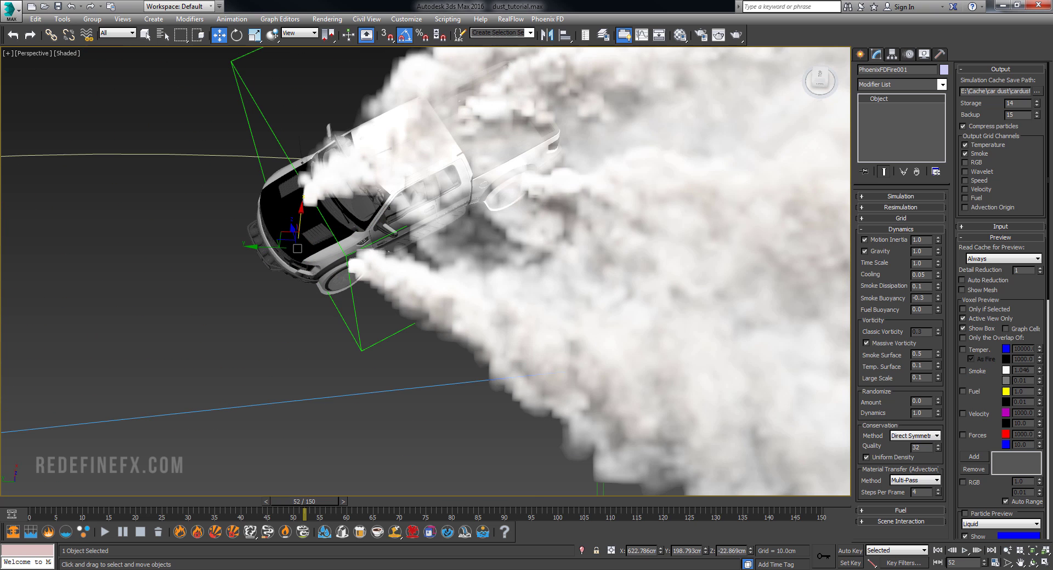
scroll(471, 144, down, 2)
scroll(499, 278, down, 4)
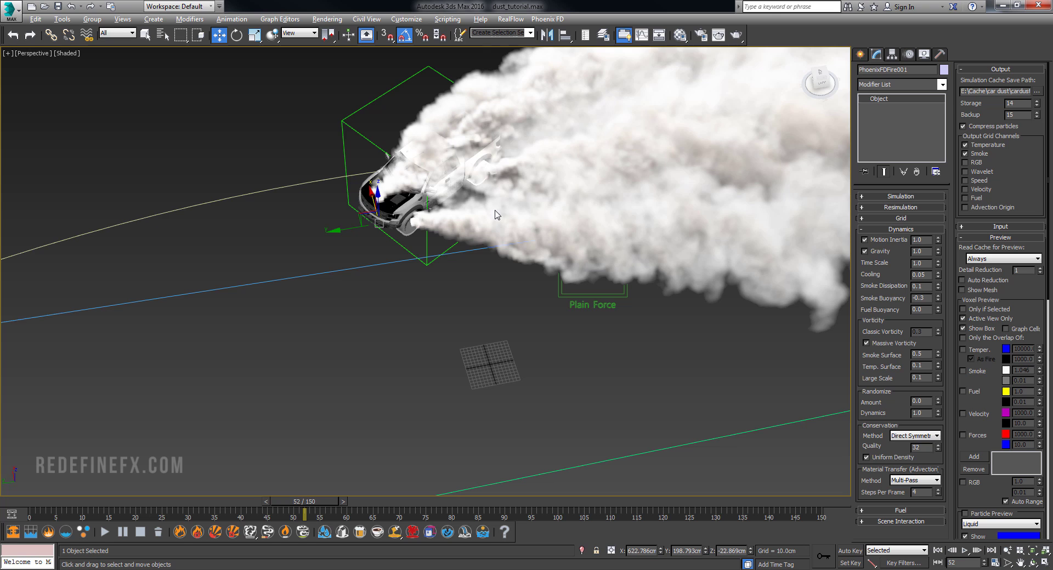
scroll(490, 204, down, 1)
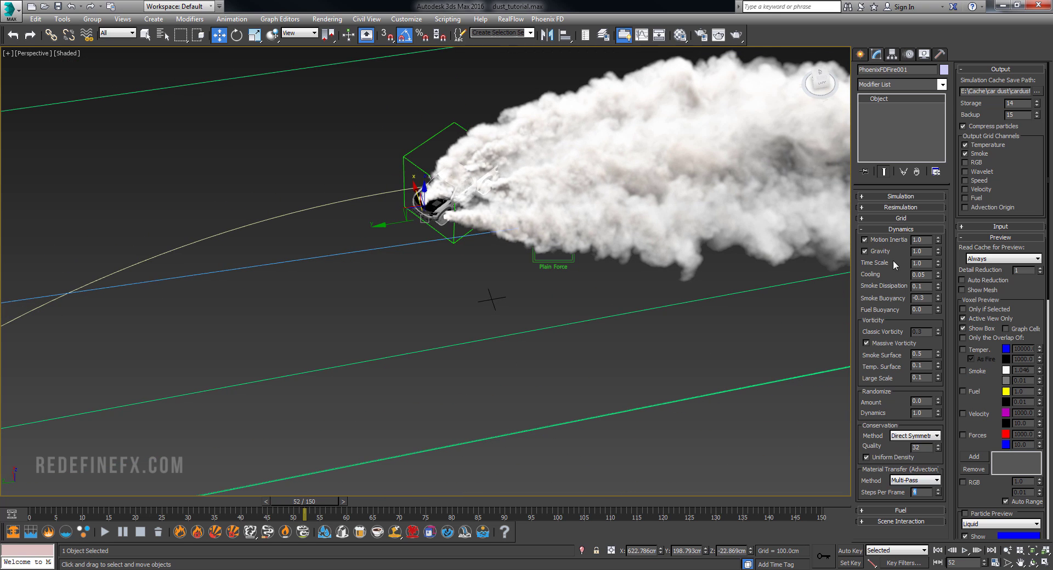
Switch the simulator's GPU preview in the viewport off and back on while viewing the whole dust trail.
click(902, 230)
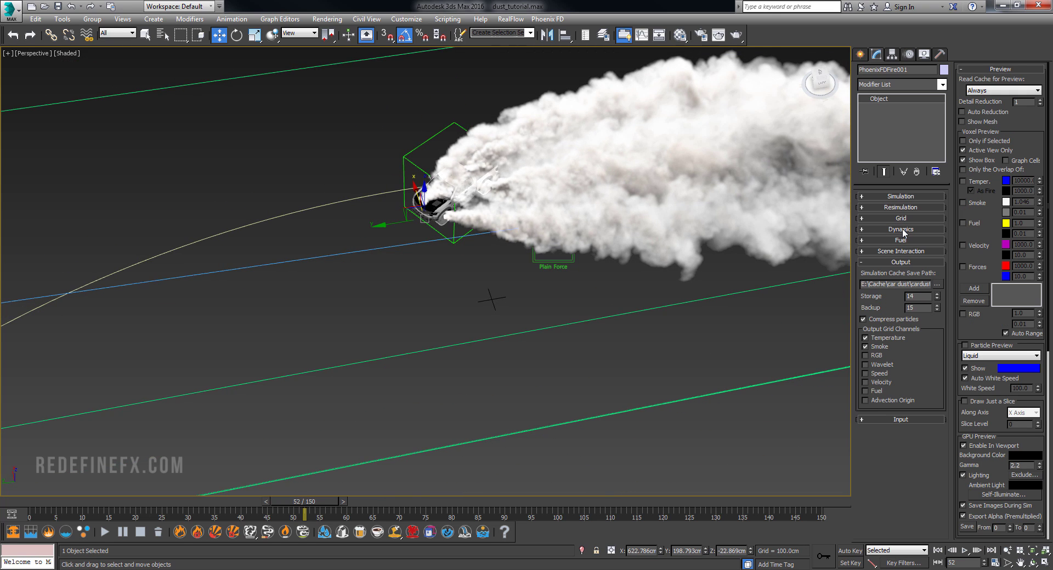
click(963, 446)
click(963, 445)
alt+middle_drag(641, 304, 677, 250)
scroll(649, 279, down, 3)
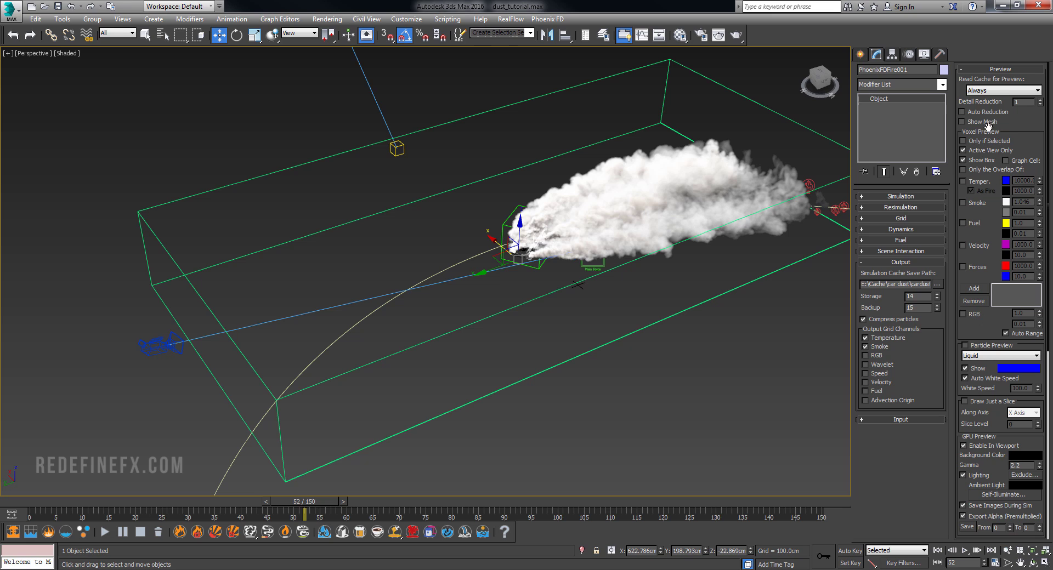
Open the simulator's volumetric render options and expand the smoke color and smoke opacity settings.
click(999, 69)
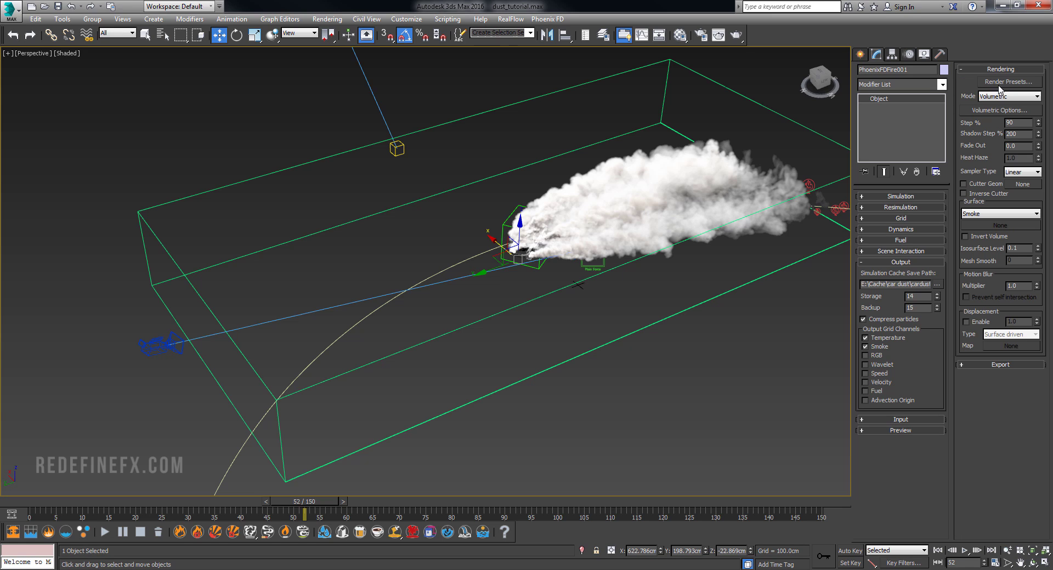
click(991, 111)
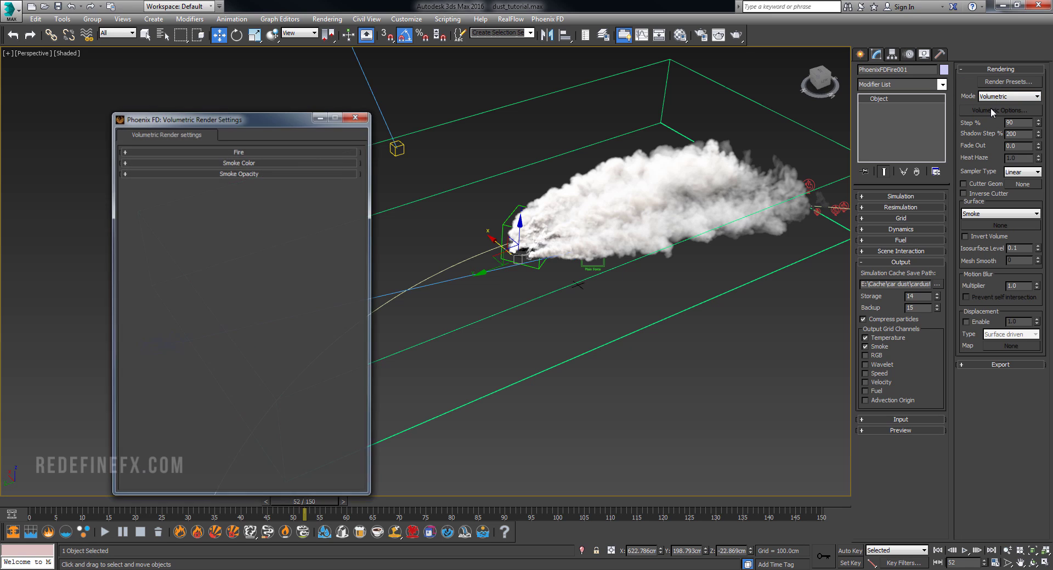
click(229, 172)
click(232, 162)
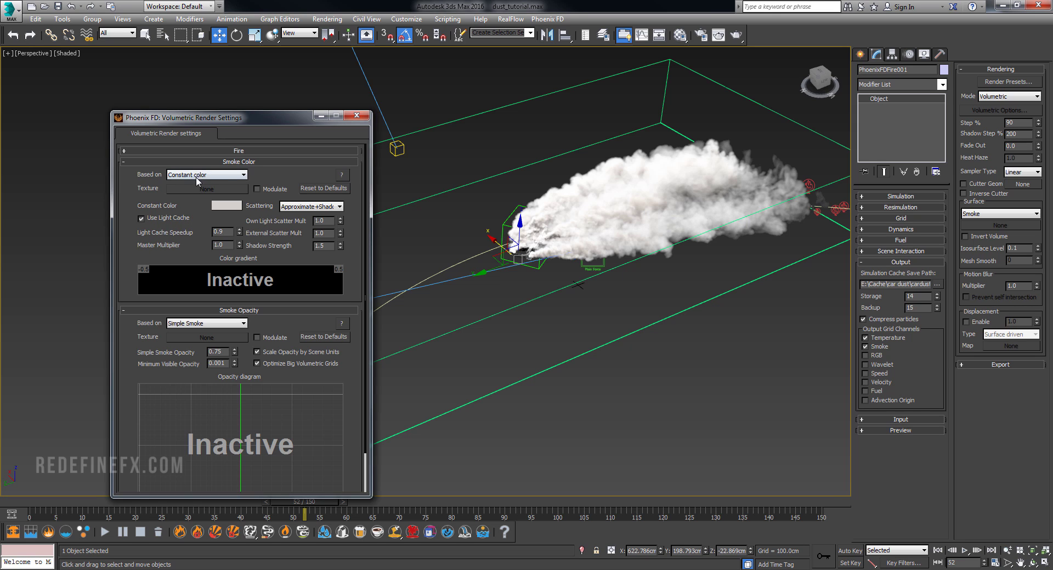
Examine the smoke's constant color and simple smoke opacity, and minimize the volumetric render settings.
click(227, 205)
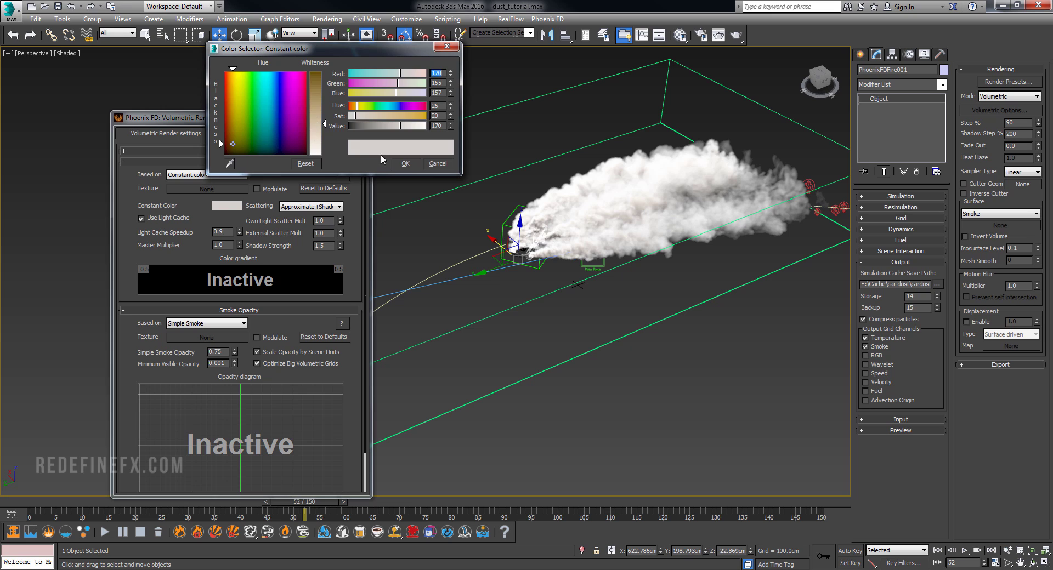
click(403, 164)
click(255, 162)
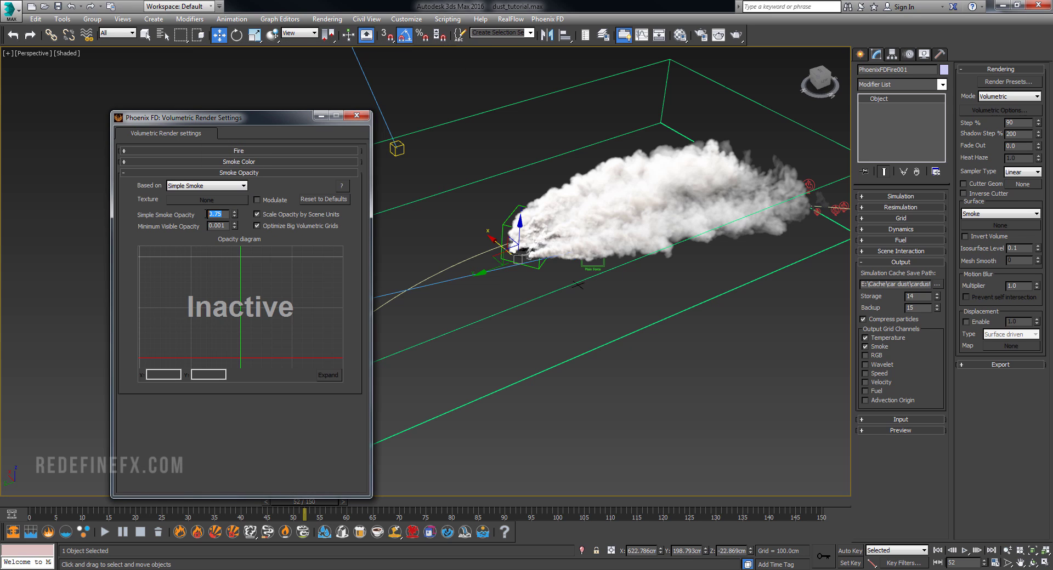
click(324, 117)
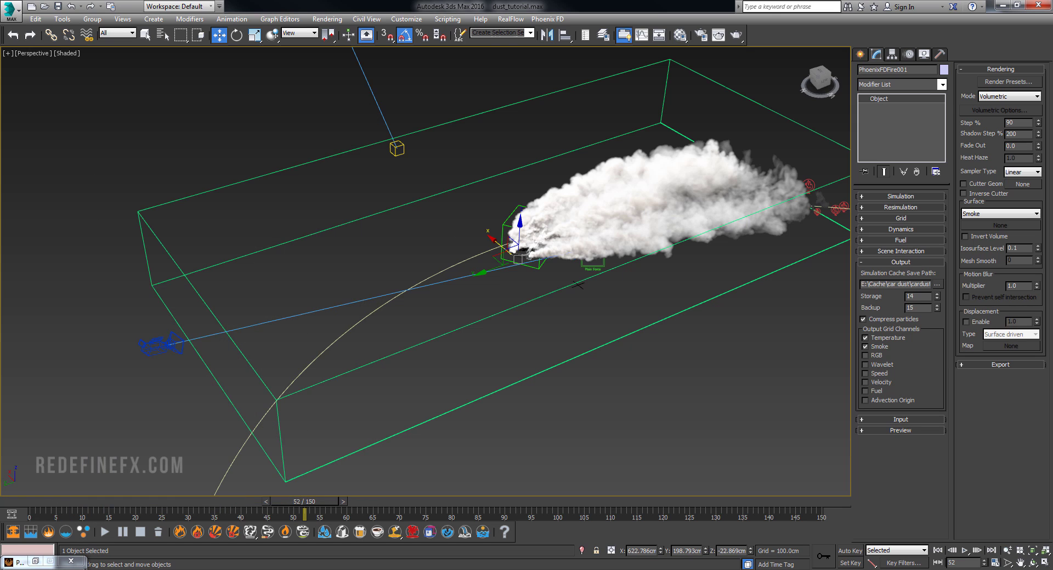
Create a V-Ray Sun beside the simulator box, accept adding a VRaySky, but keep the existing environment map.
alt+middle_drag(351, 147, 851, 79)
click(859, 54)
click(890, 72)
click(901, 86)
click(877, 111)
click(921, 136)
drag(684, 348, 685, 348)
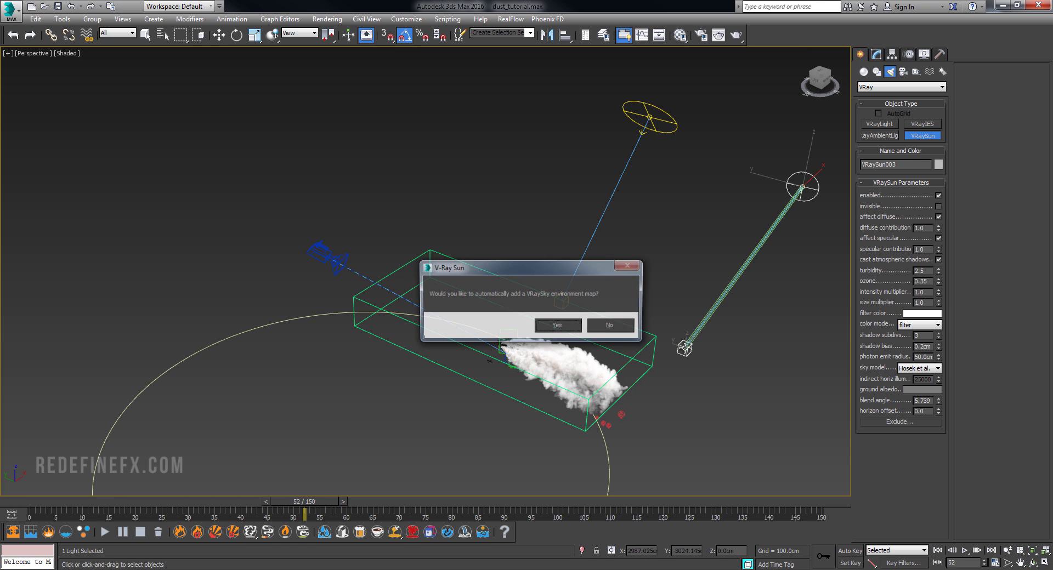
click(566, 327)
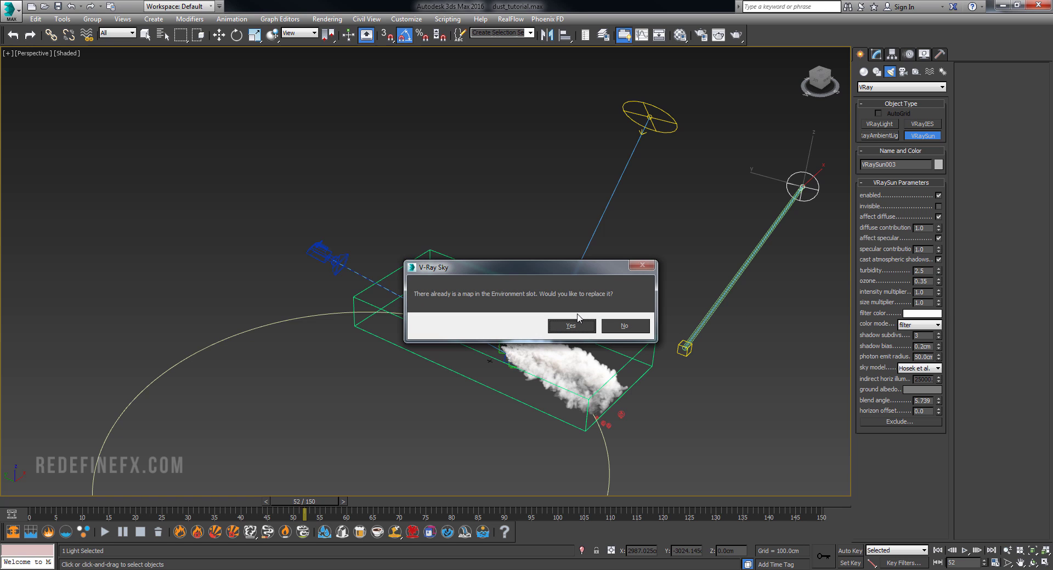
click(624, 326)
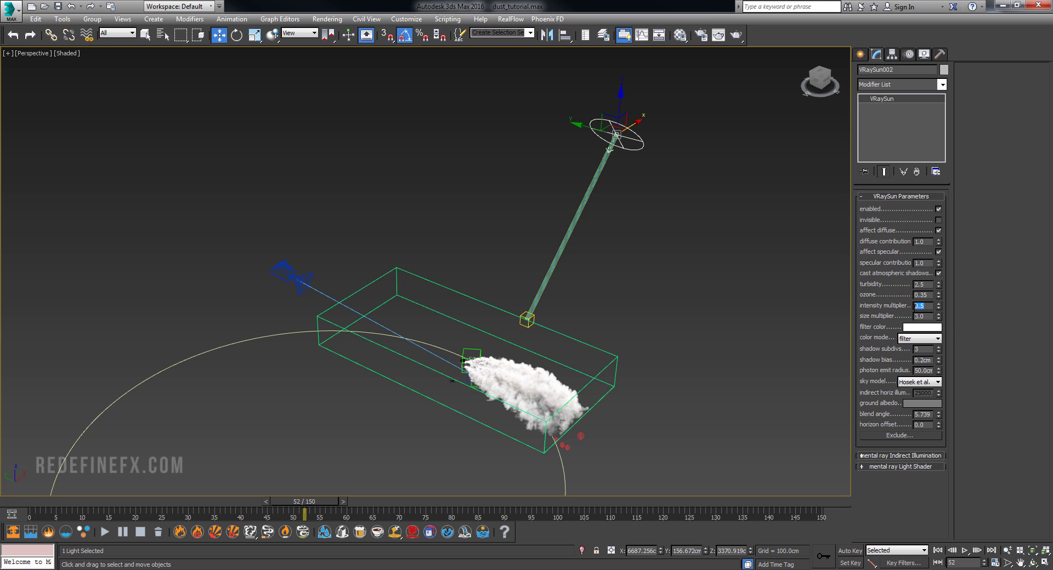
Open the environment settings, examine the available exposure control types, and close the settings.
click(406, 19)
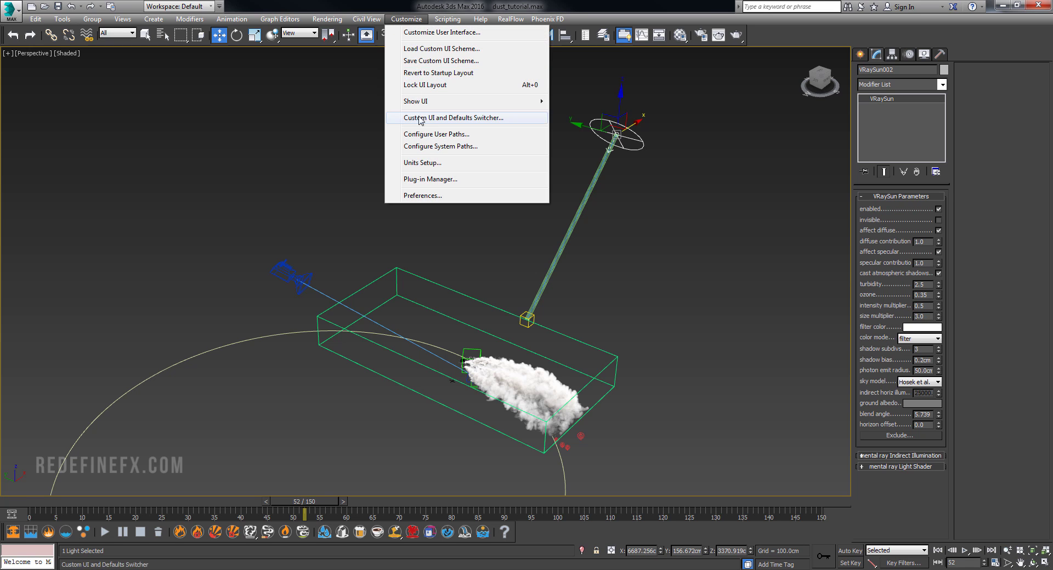
click(327, 18)
click(334, 159)
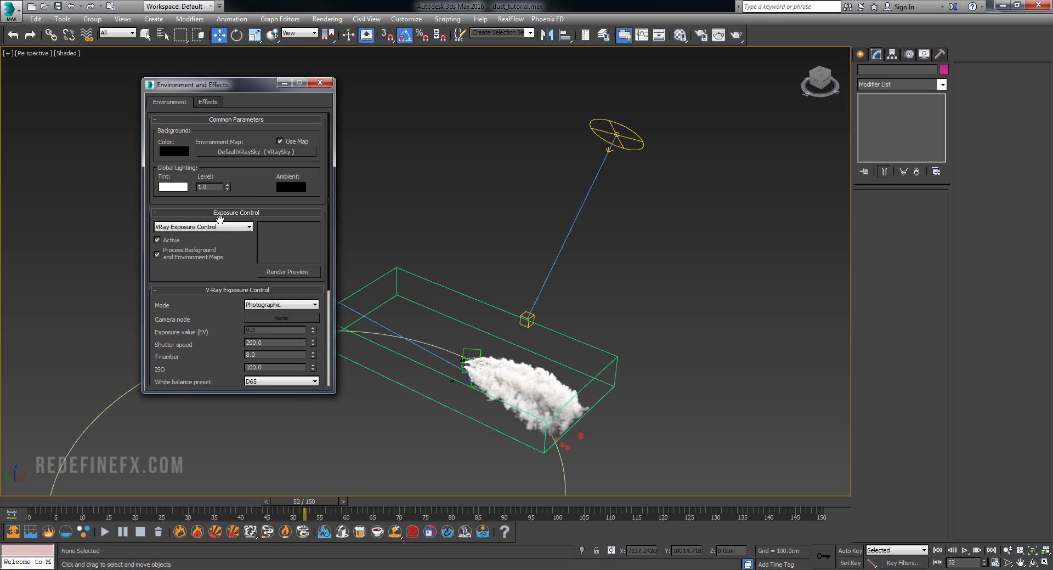
click(216, 226)
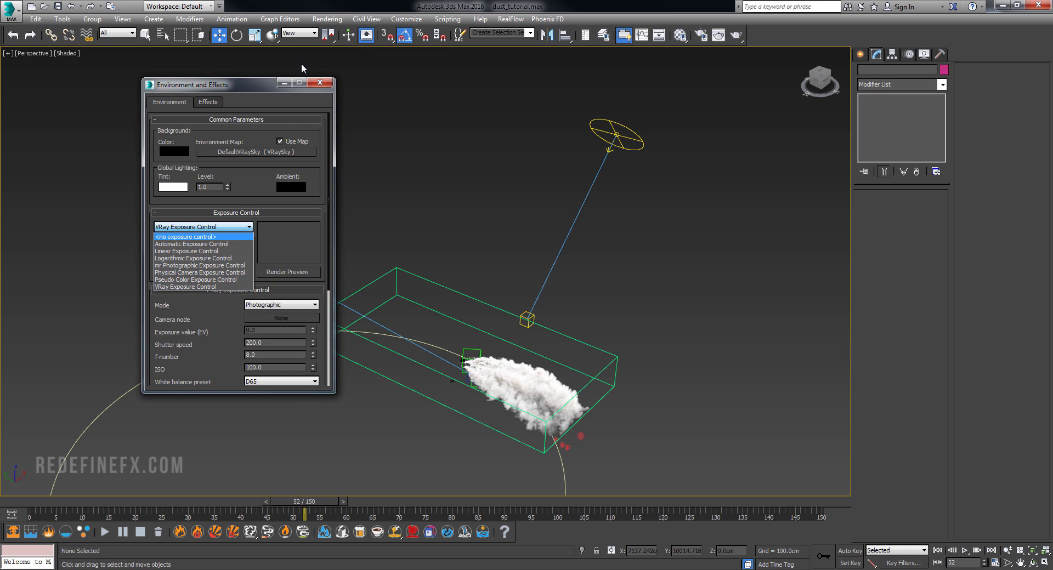
click(322, 85)
click(321, 85)
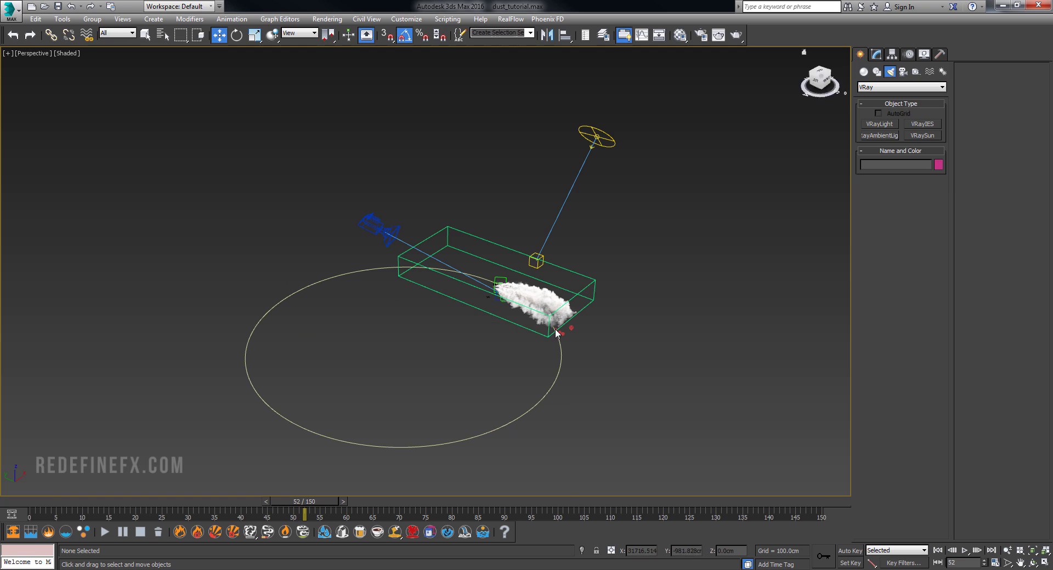
Create a V-Ray plane on the ground beside the simulator box.
click(864, 72)
click(877, 86)
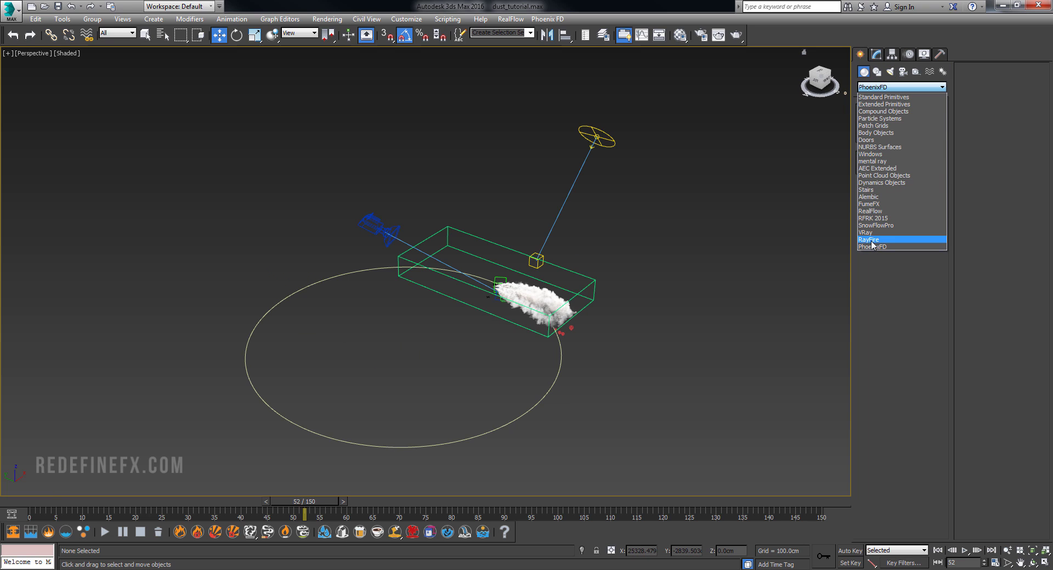
click(867, 232)
click(923, 147)
click(727, 363)
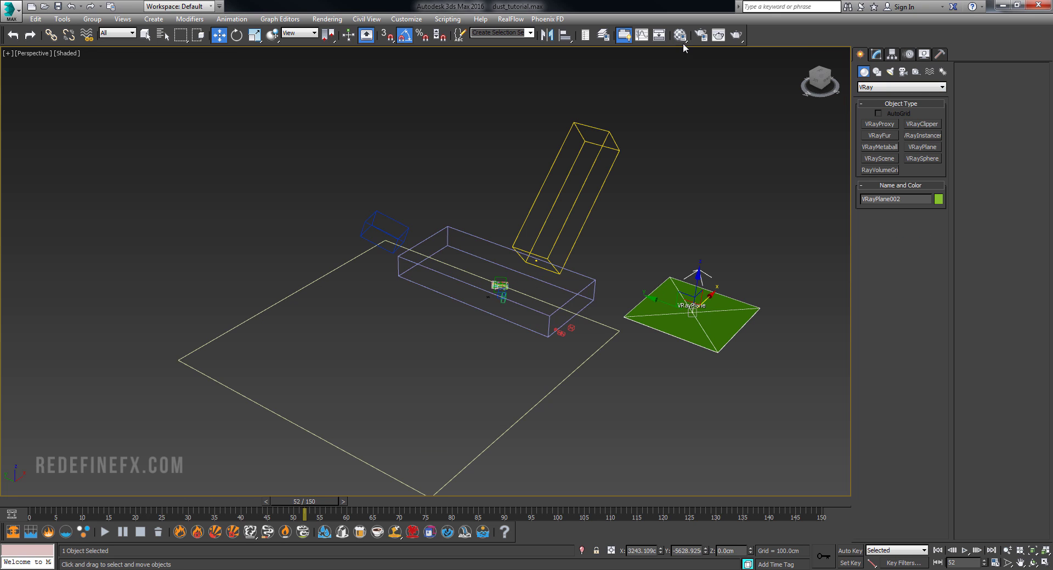
Open the Material Editor, examine the 14 - Default material in an enlarged preview, and minimize the editor.
click(679, 35)
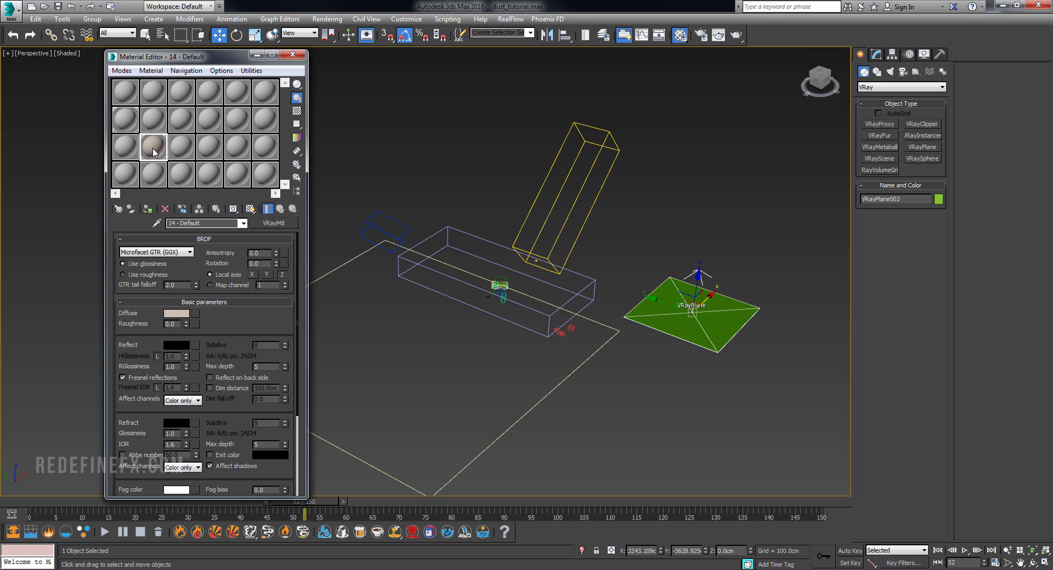
double_click(153, 147)
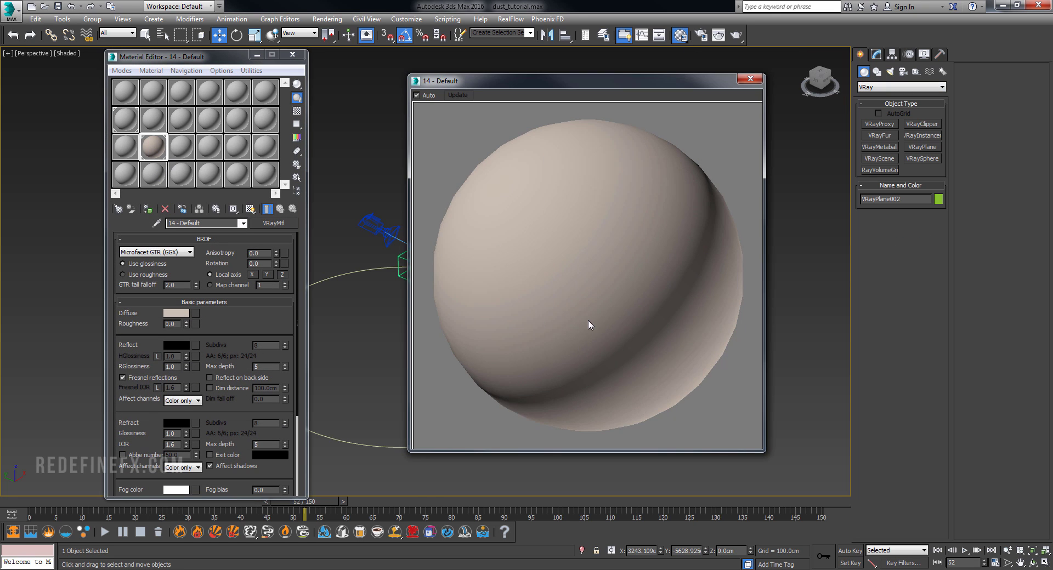
click(749, 79)
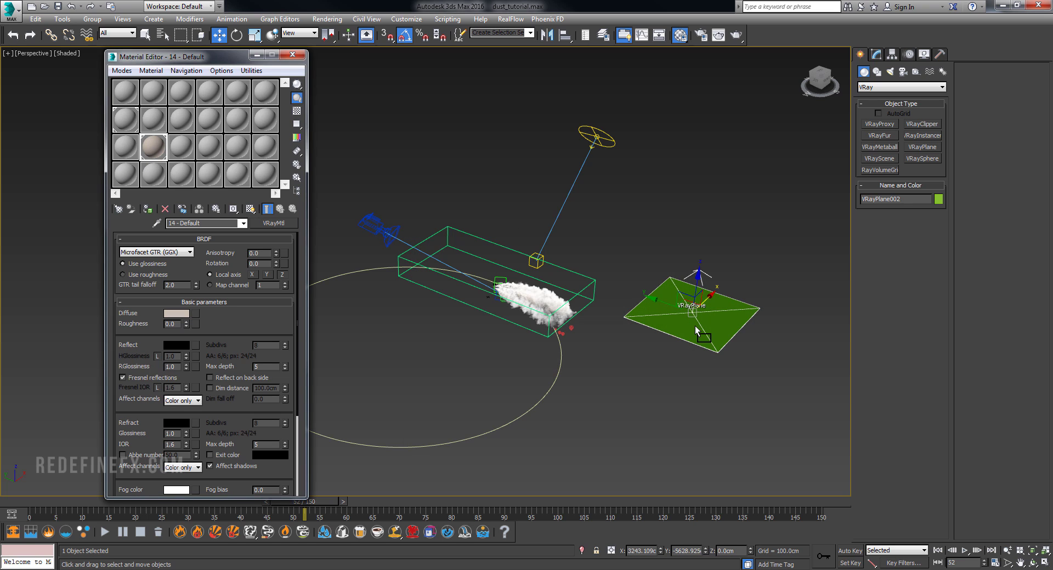
click(256, 54)
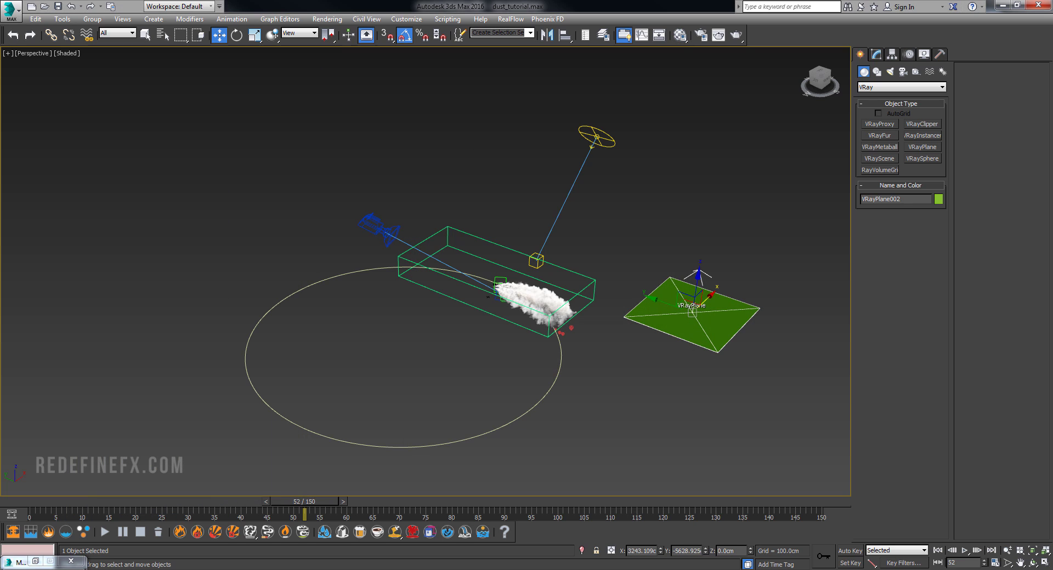
Switch to the media player and examine the dust and ground between about 4 and 7 seconds in car dust clean.mov.
click(677, 569)
click(457, 412)
click(494, 373)
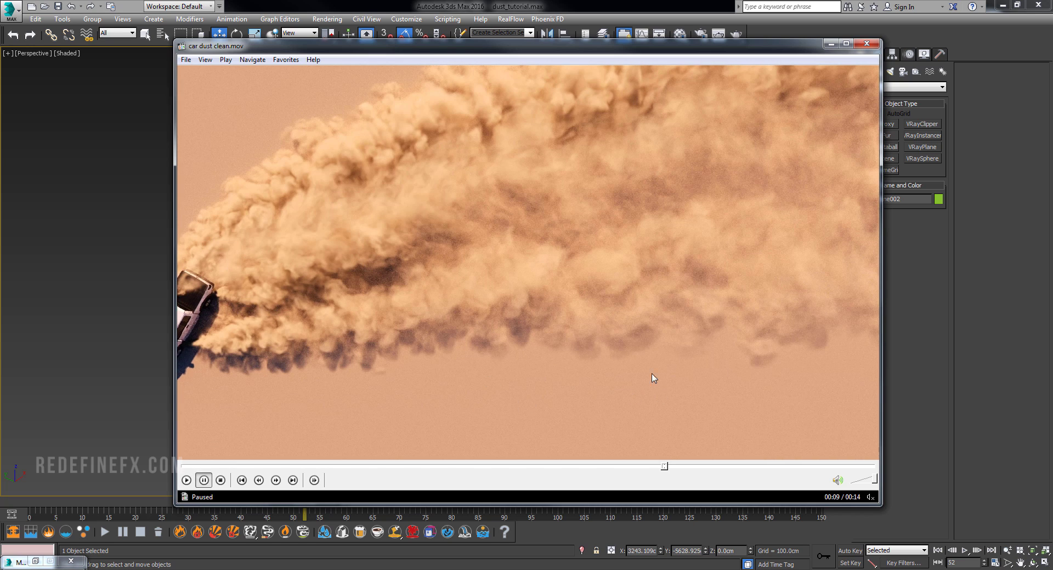
click(335, 466)
click(531, 287)
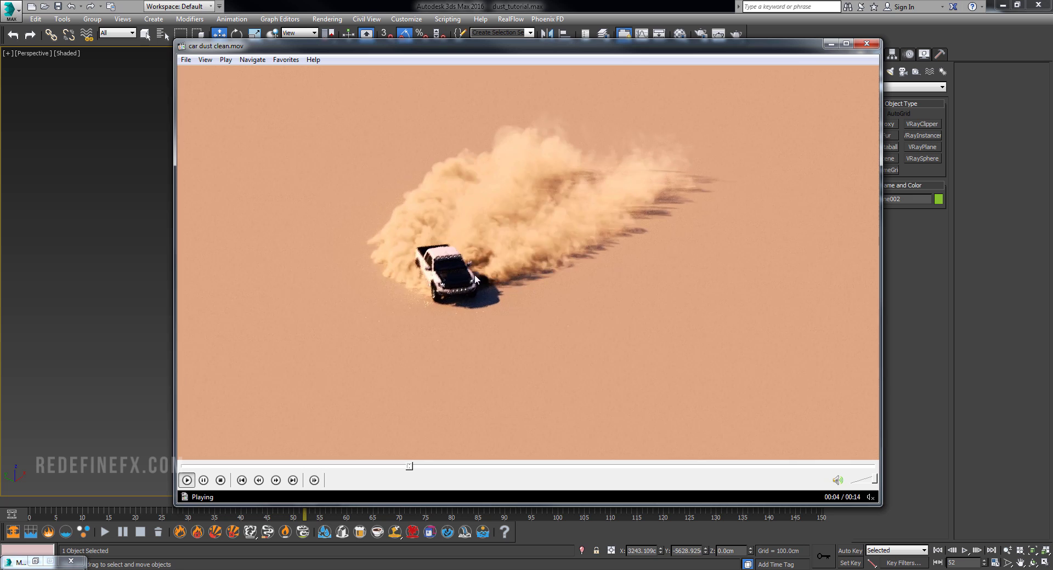
click(473, 268)
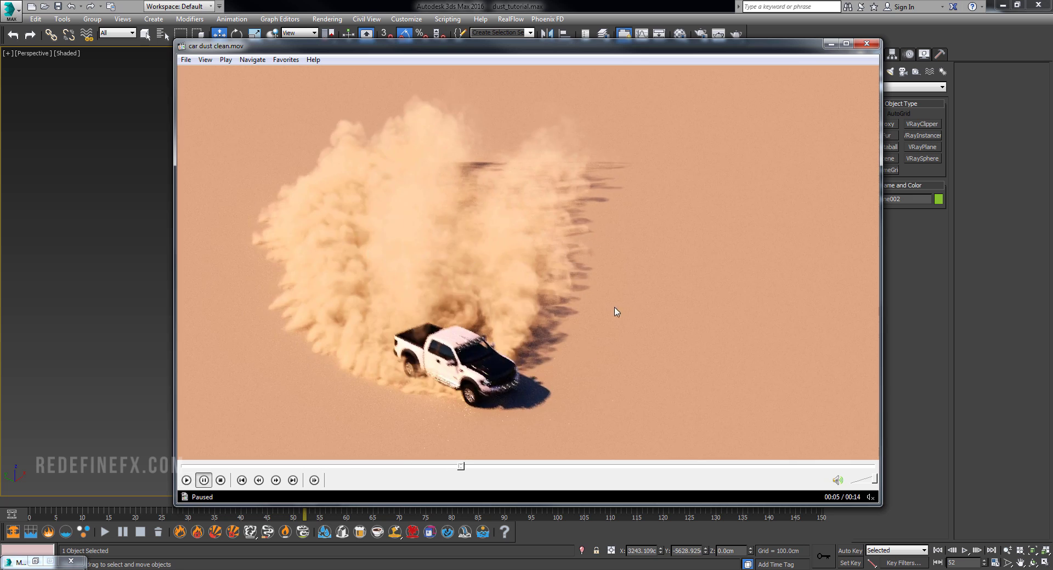
click(627, 293)
click(540, 207)
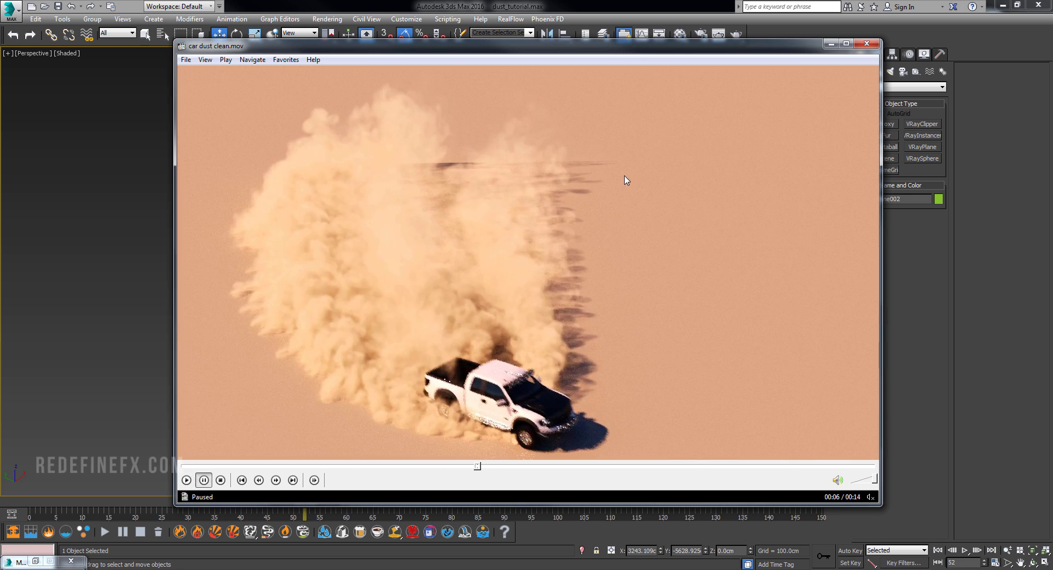
click(614, 310)
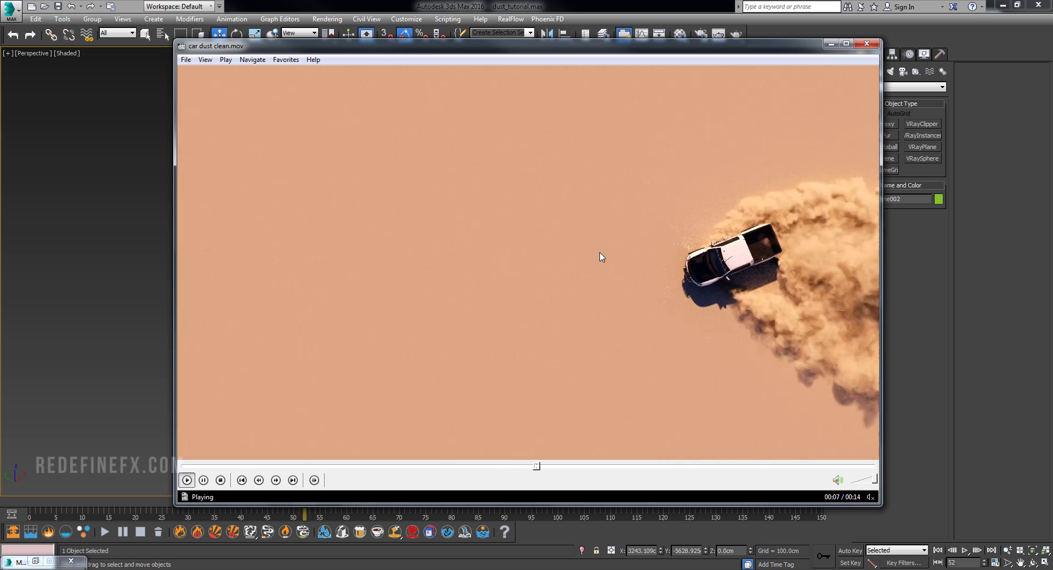